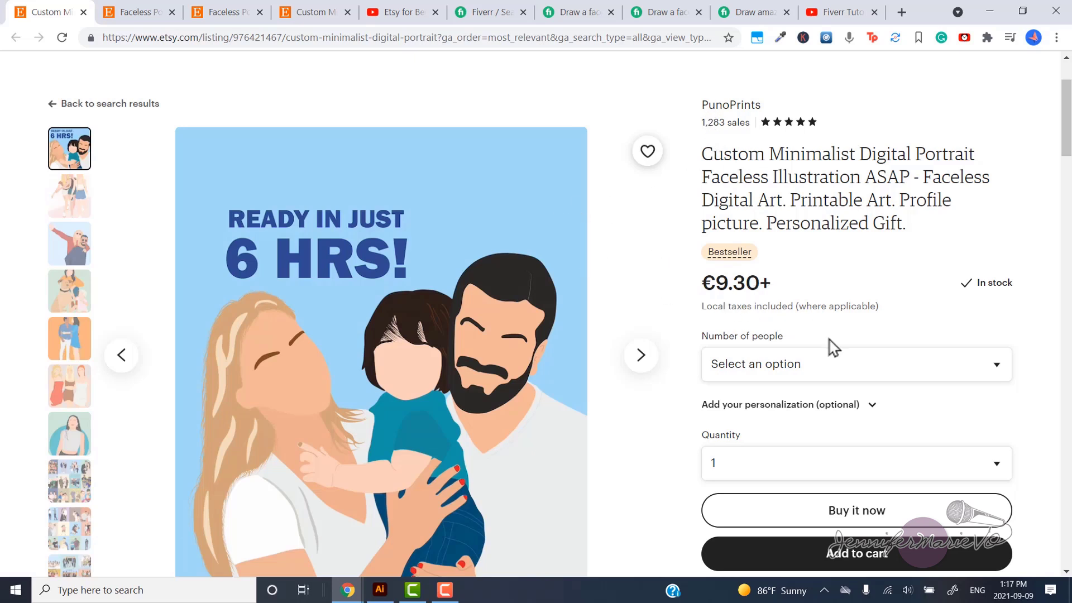
Check the PunoPrints portrait listing's prices by number of people and view its main image enlarged
click(830, 364)
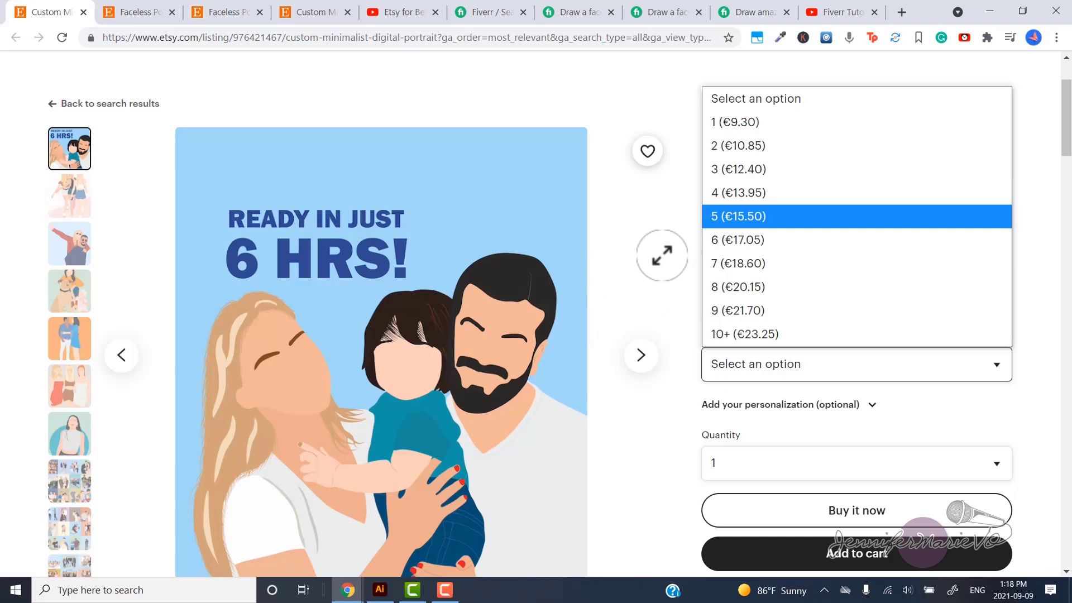
click(662, 255)
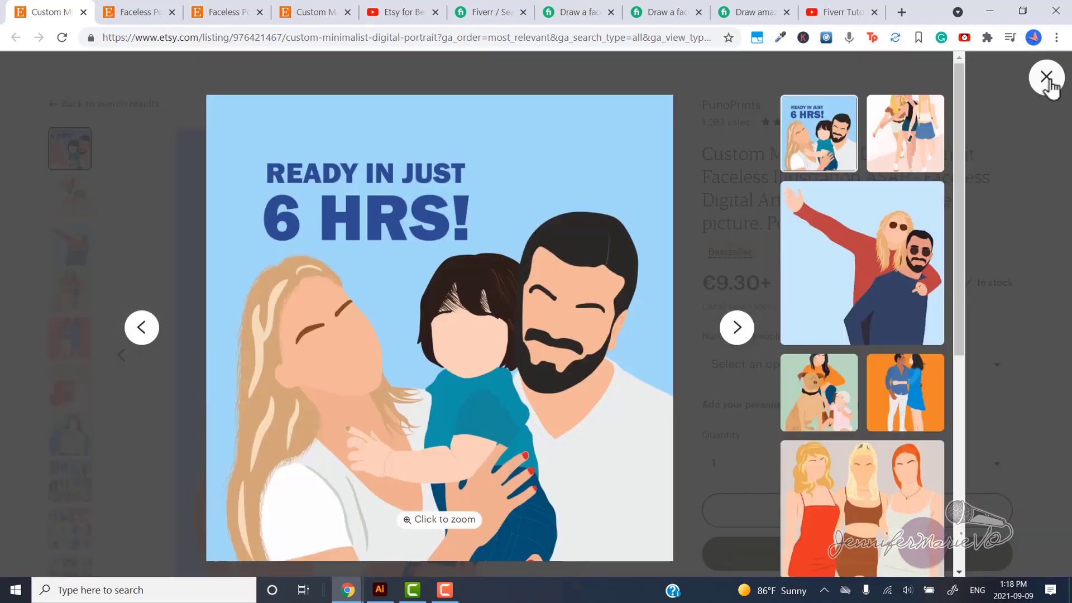
click(1046, 78)
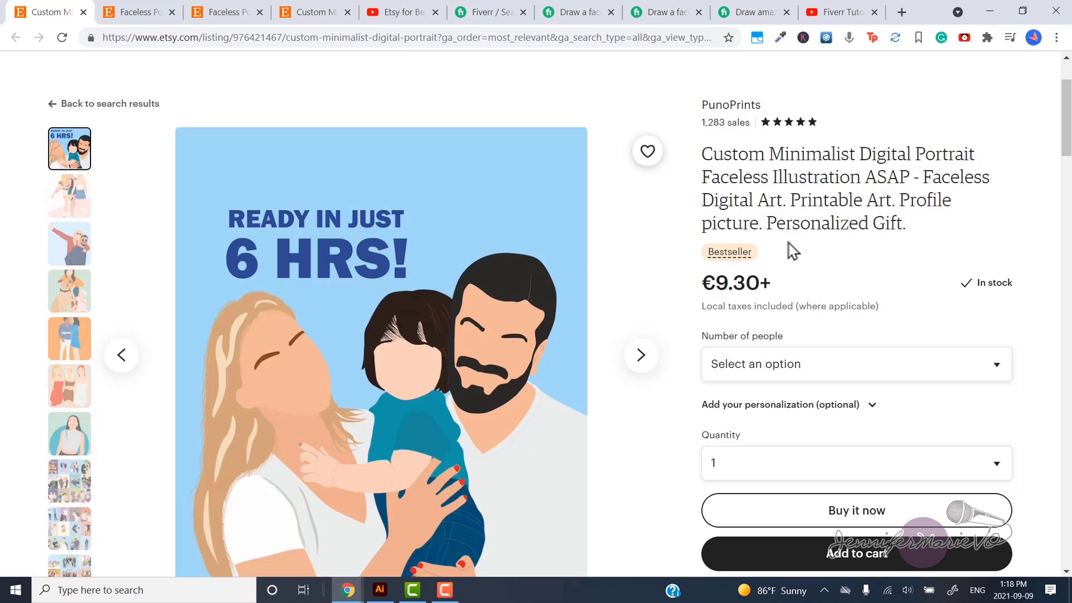
Review the MASTERSCreative faceless portrait listing's prices by number of characters and compare its first two product images
click(128, 10)
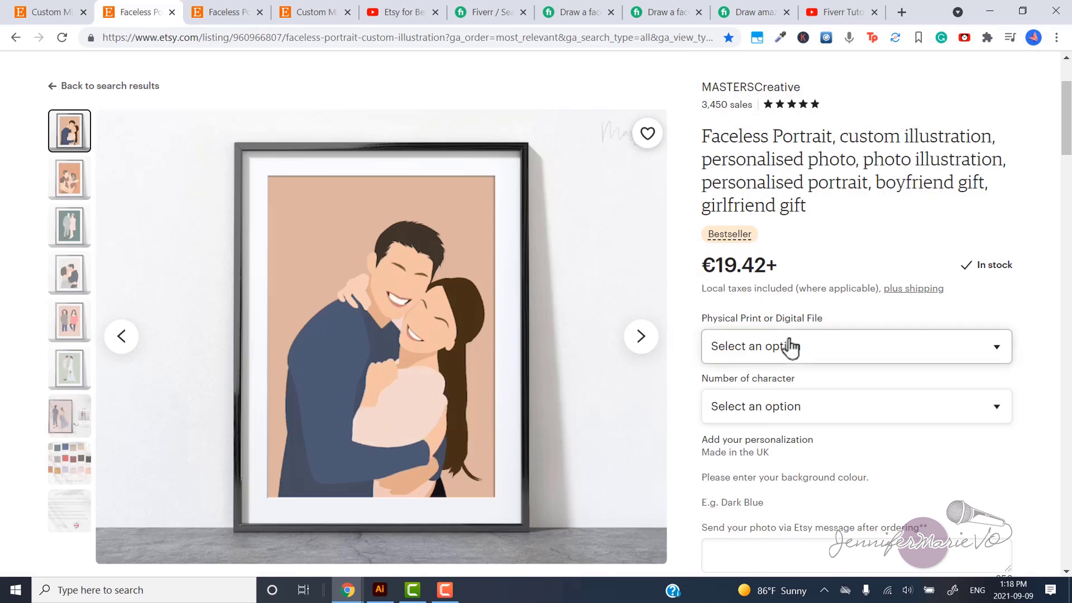
click(792, 411)
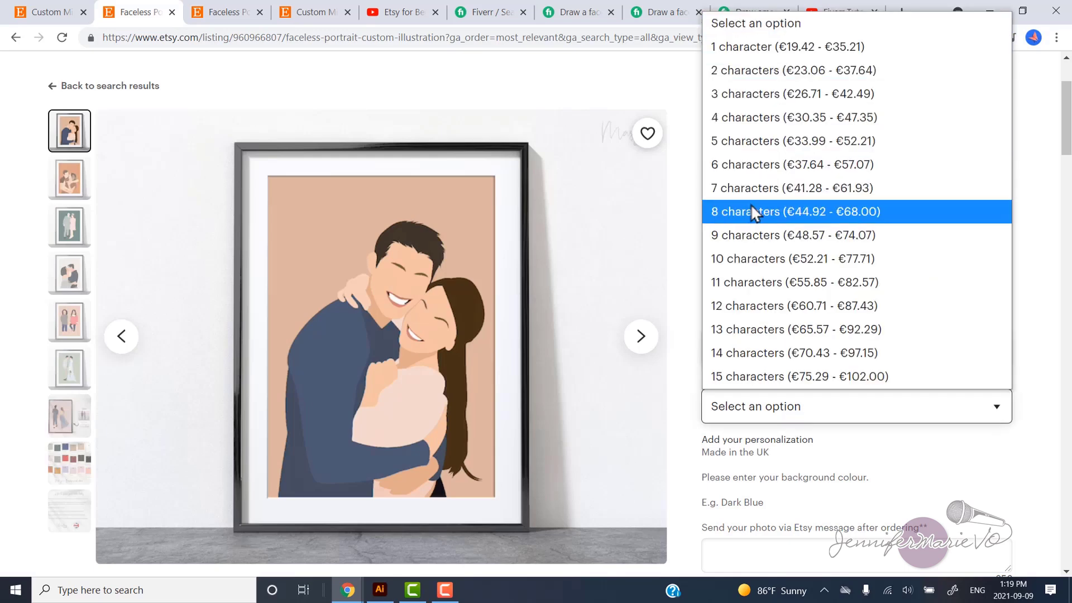
click(695, 89)
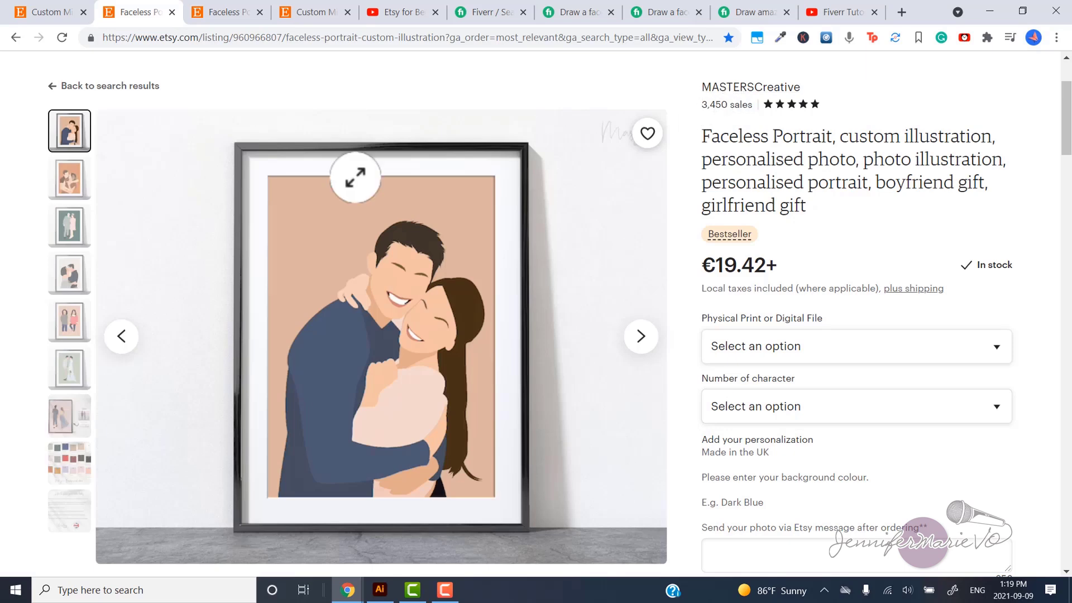
click(69, 187)
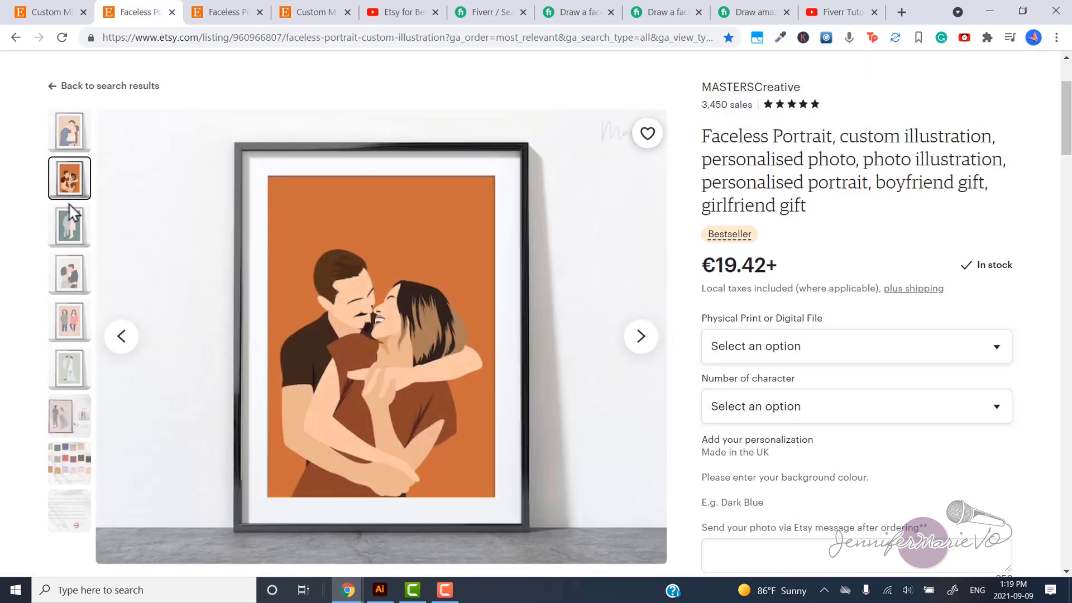
click(71, 141)
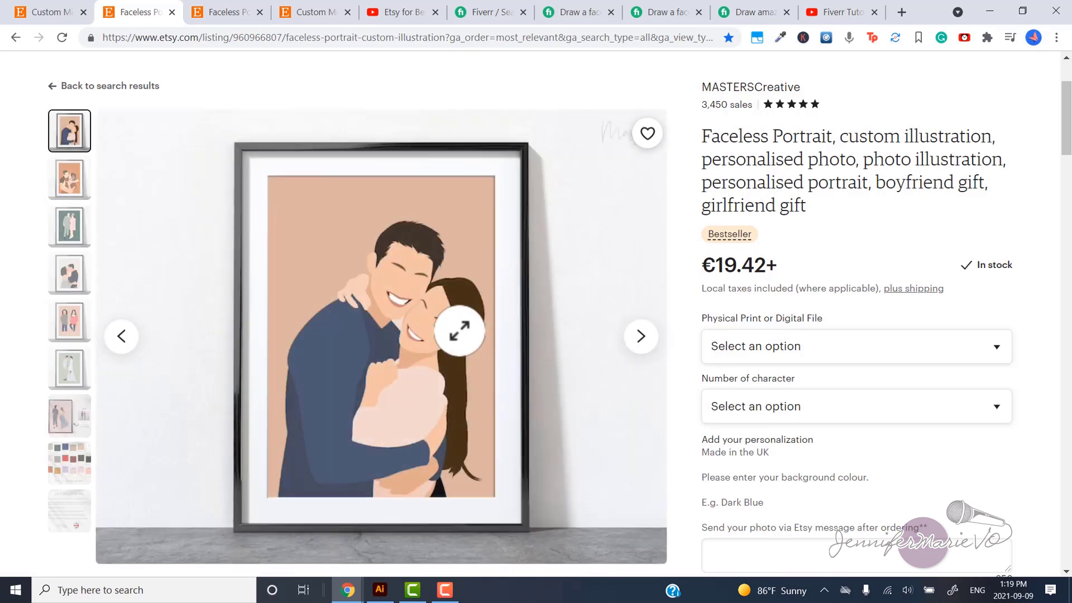
Compare the ColeCreateStudios and Loft1021 portrait listings, viewing the Loft1021 image of the woman holding a dog
key(ctrl+Tab)
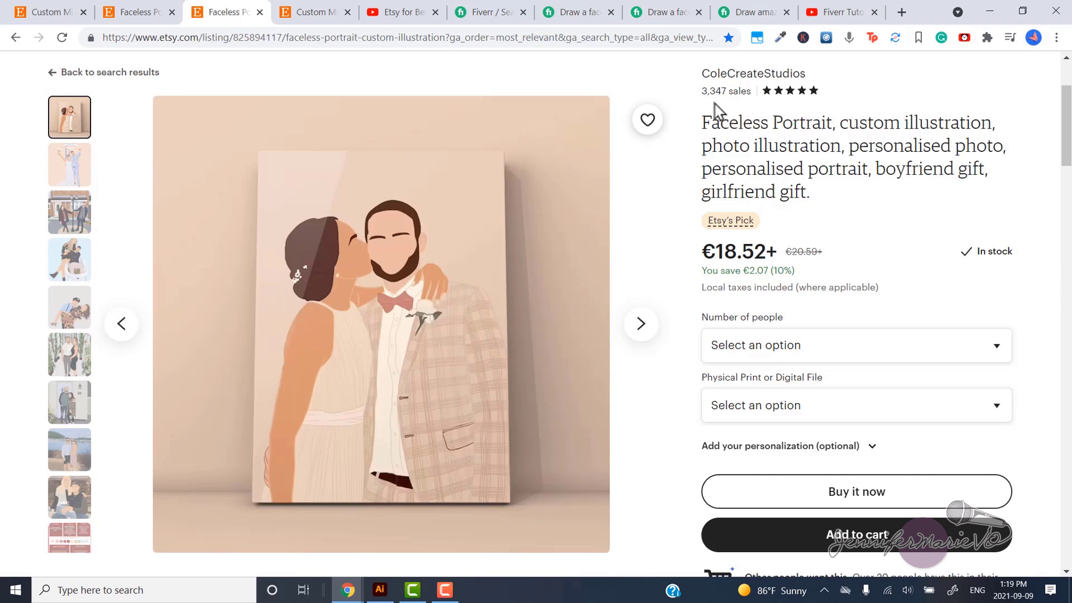
click(310, 10)
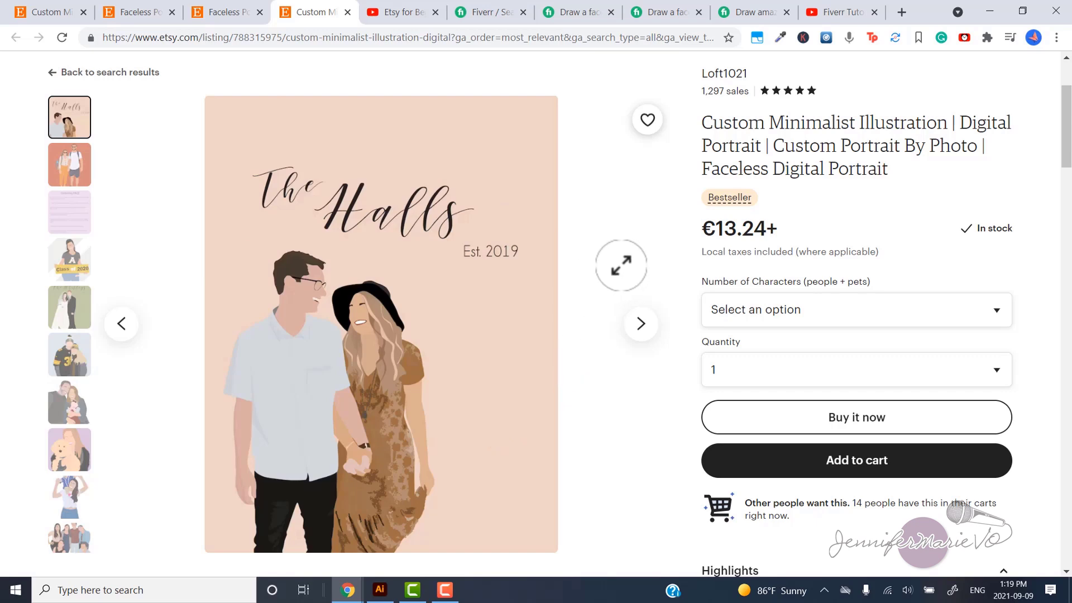
click(73, 457)
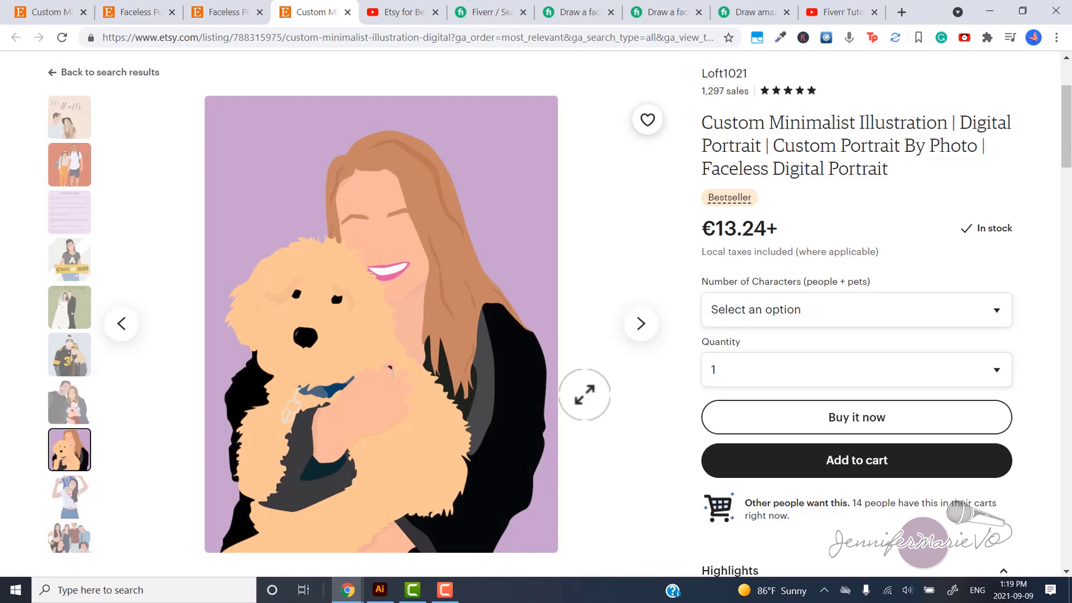
Show the YouTube playlist for beginner Etsy sellers and the Fiverr search results for faceless portraits
click(394, 11)
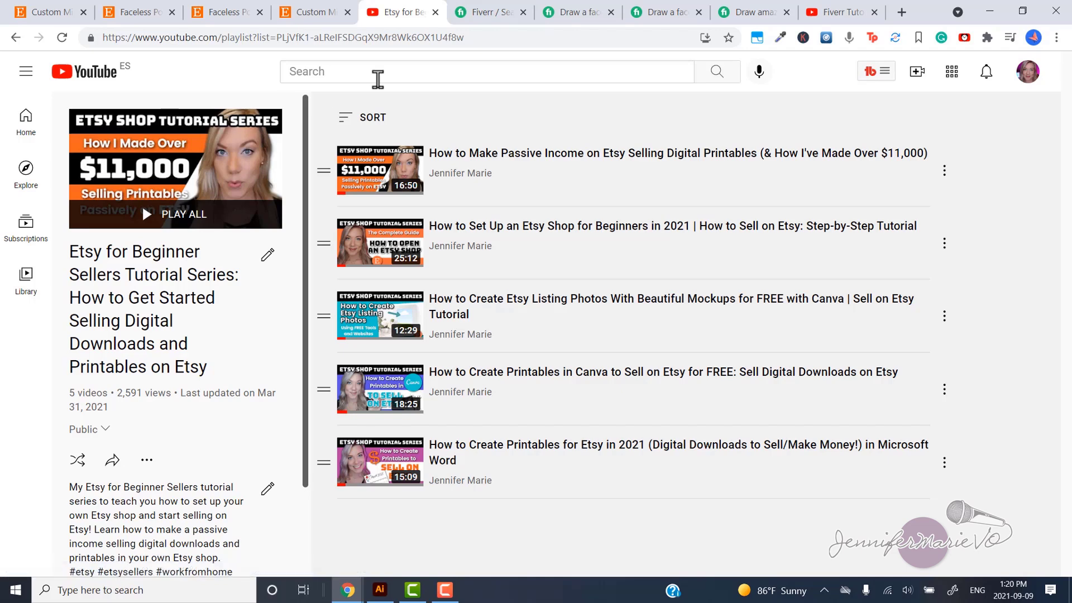
click(491, 12)
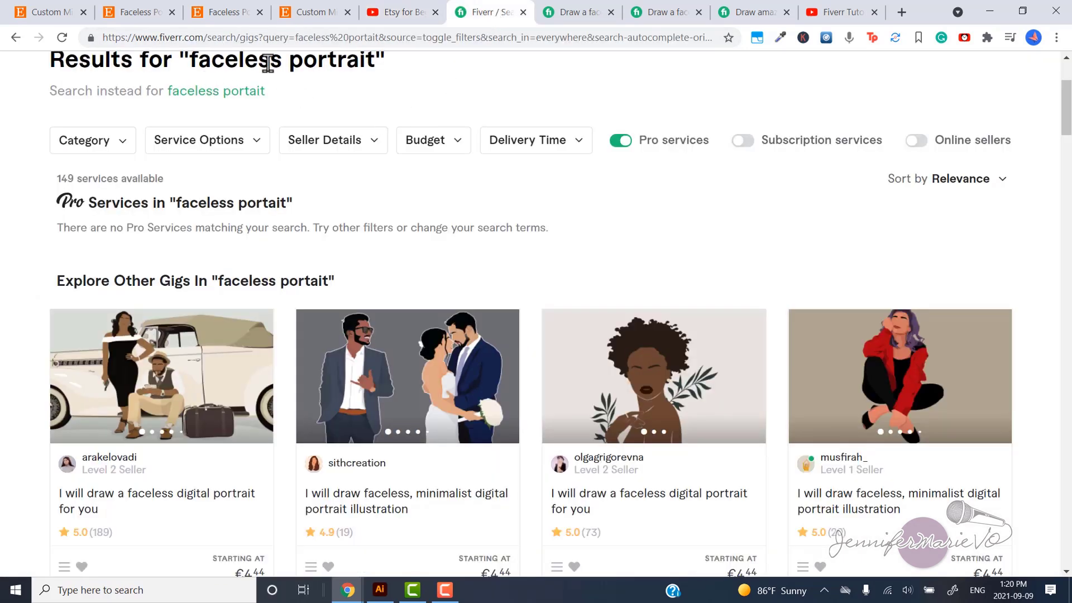
View the first Fiverr faceless digital portrait gig and browse its sample portraits
click(575, 12)
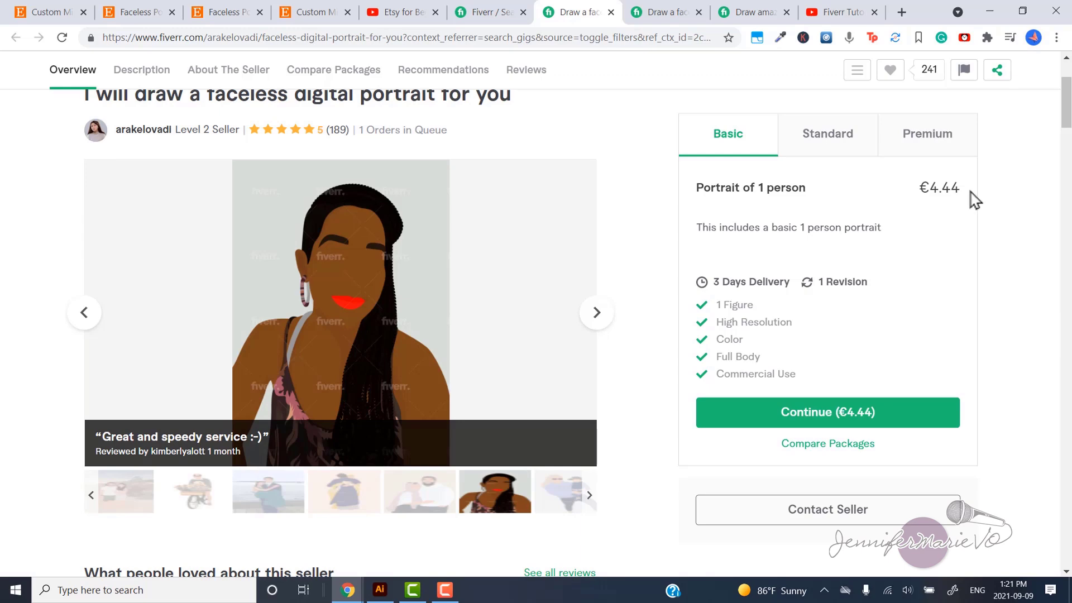
click(597, 320)
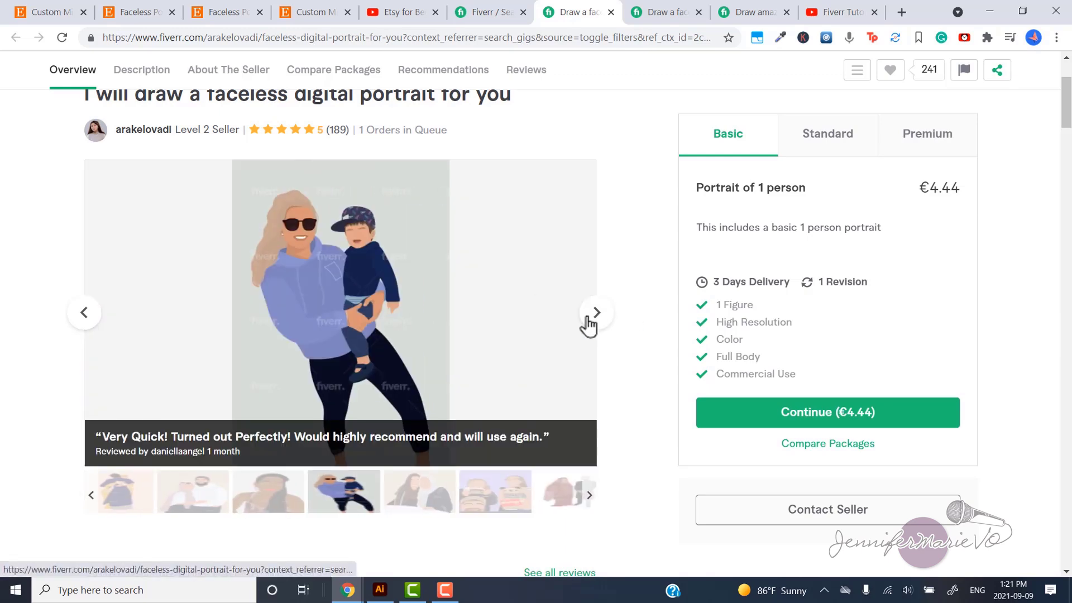
click(80, 325)
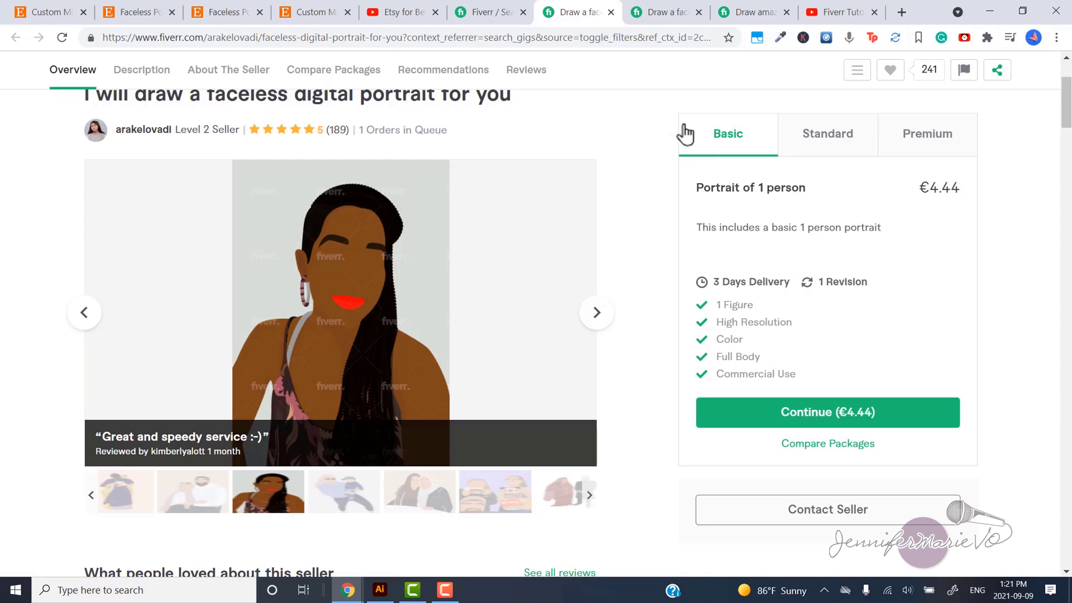
Show the YouTube Fiverr tutorial for beginner sellers, and switch to Illustrator
click(837, 12)
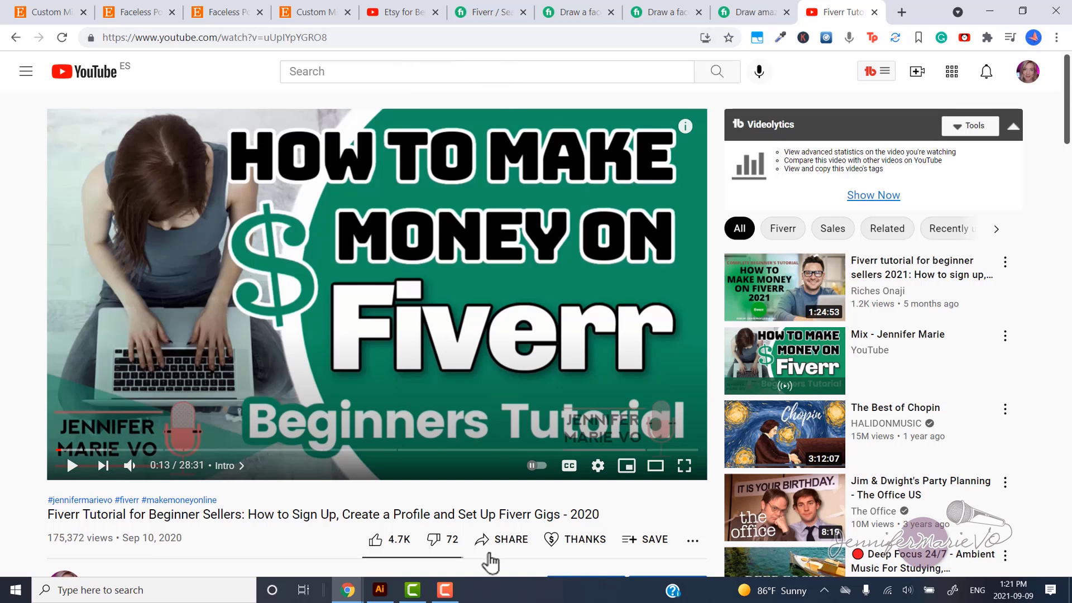
click(379, 590)
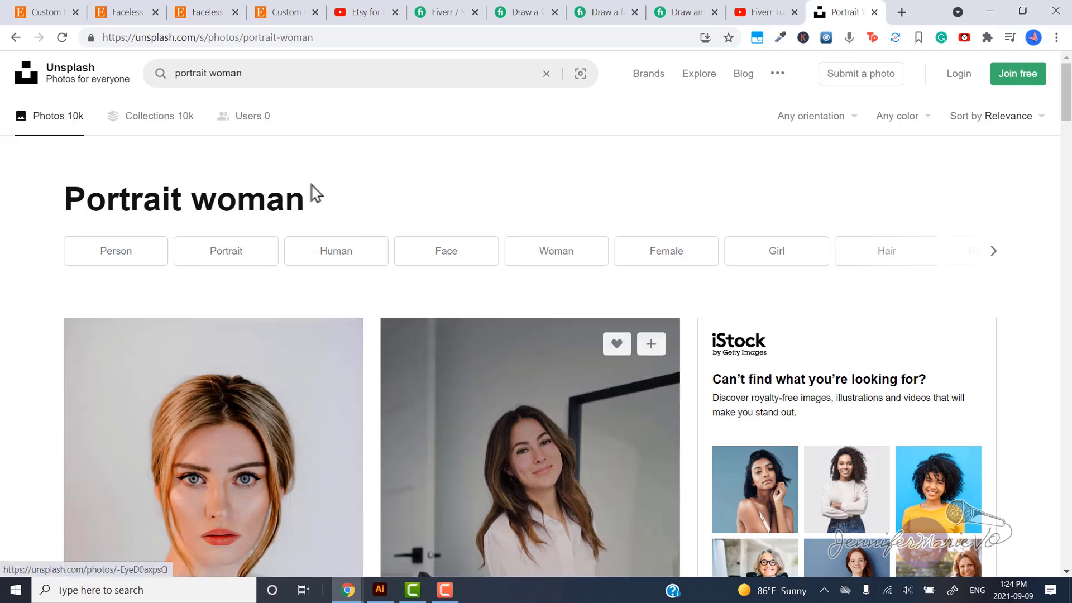
Go to the Unsplash home page and search for "portrait woman"
click(81, 88)
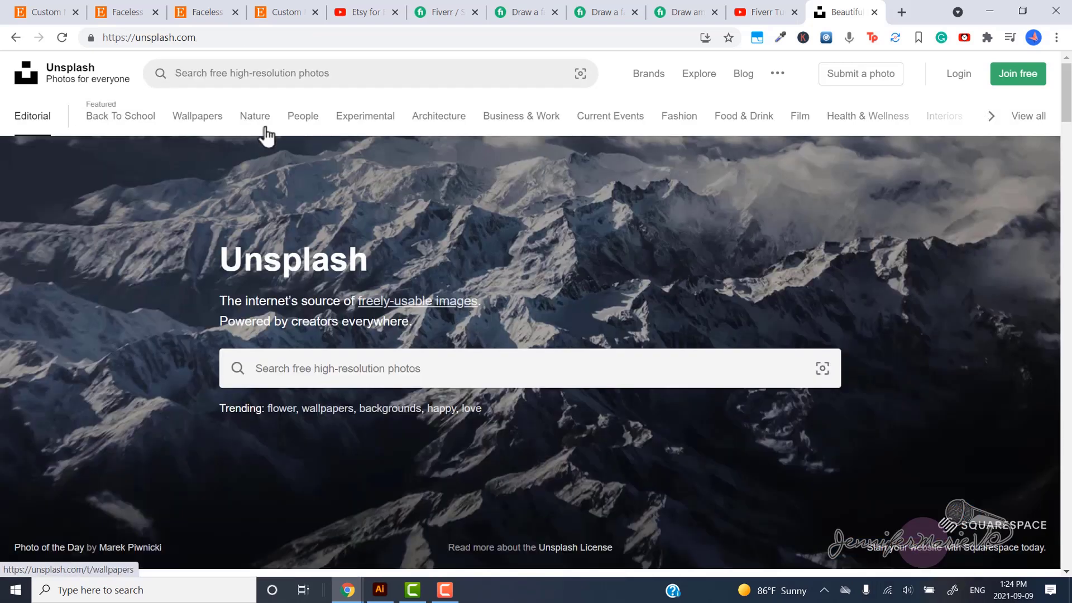
click(500, 376)
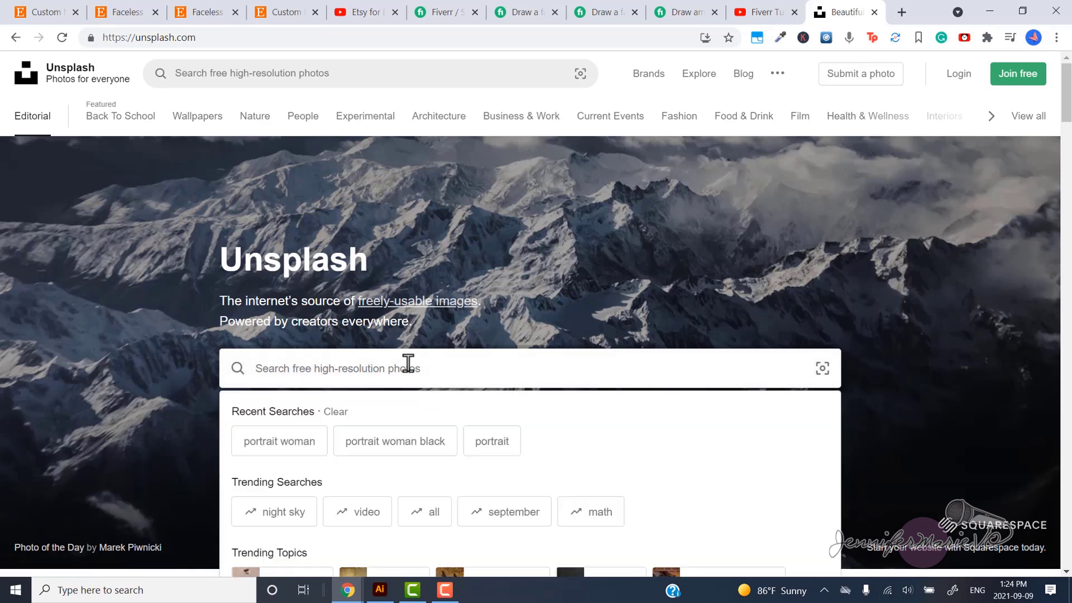
text(portrait woman)
key(Return)
Download the photo of the woman in the red beanie and denim jacket in Medium size (1920x2317)
scroll(531, 366, down, 15)
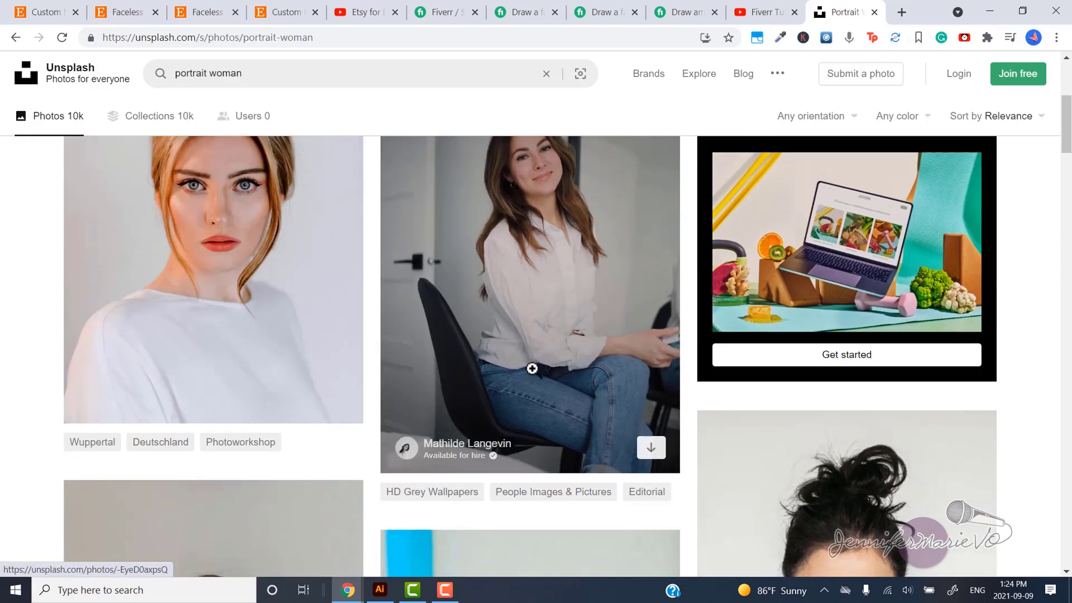
scroll(720, 296, down, 10)
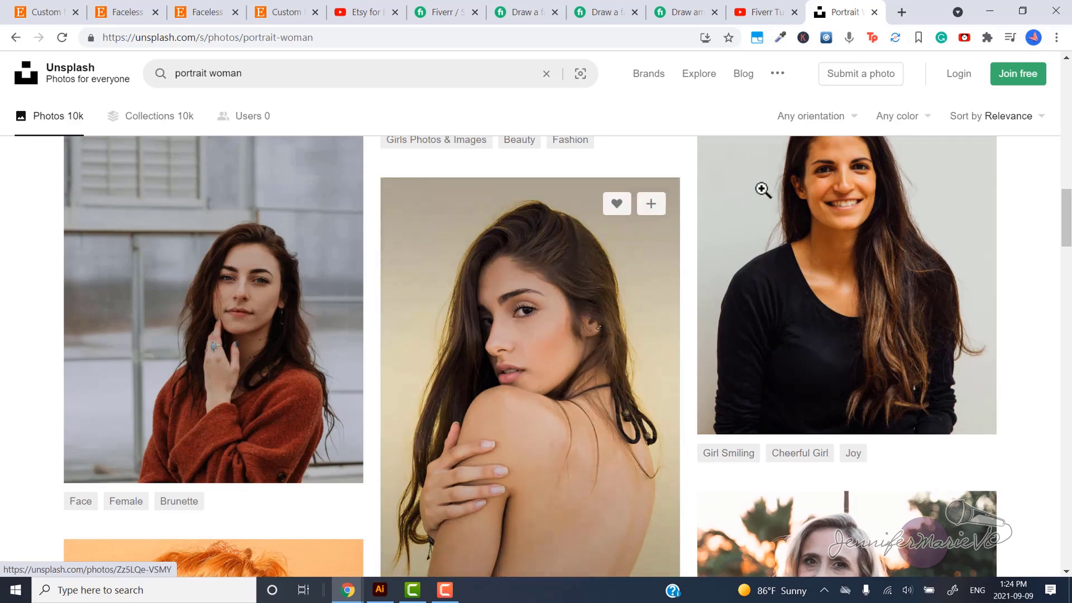
scroll(826, 433, up, 3)
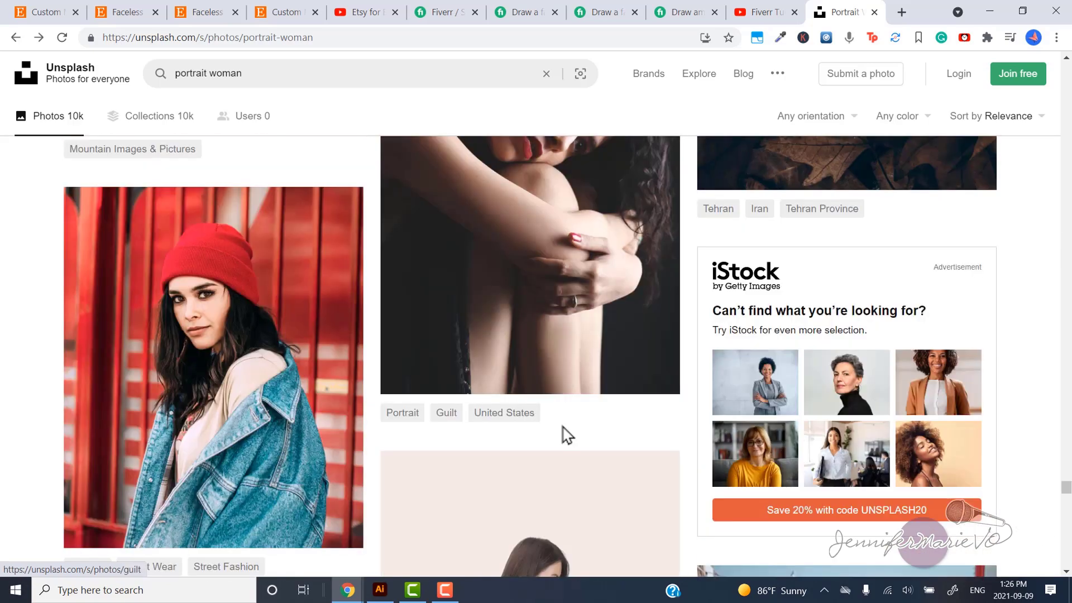
click(278, 301)
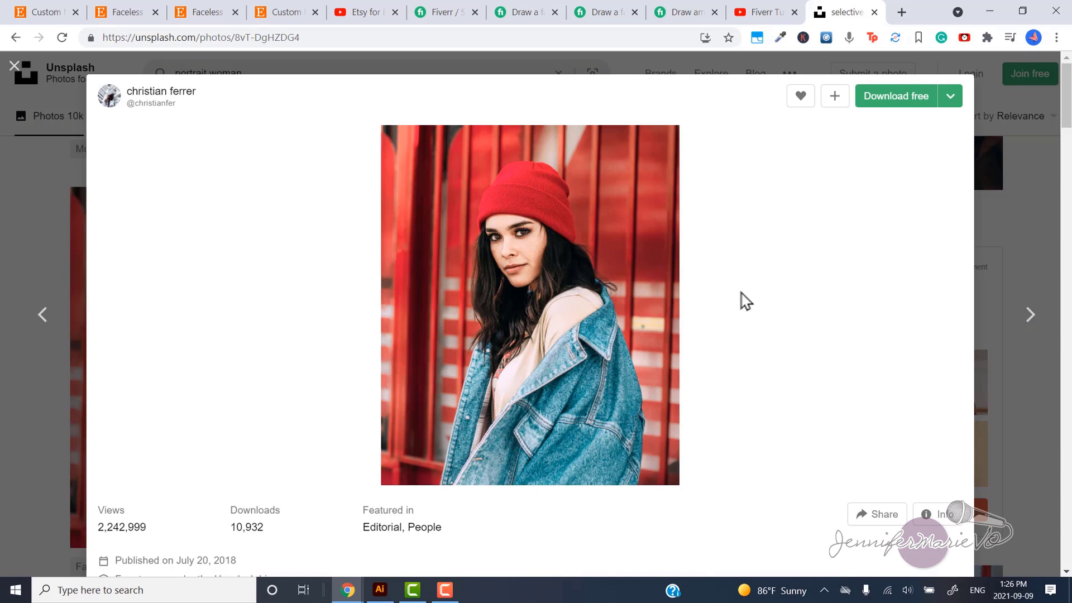
click(952, 103)
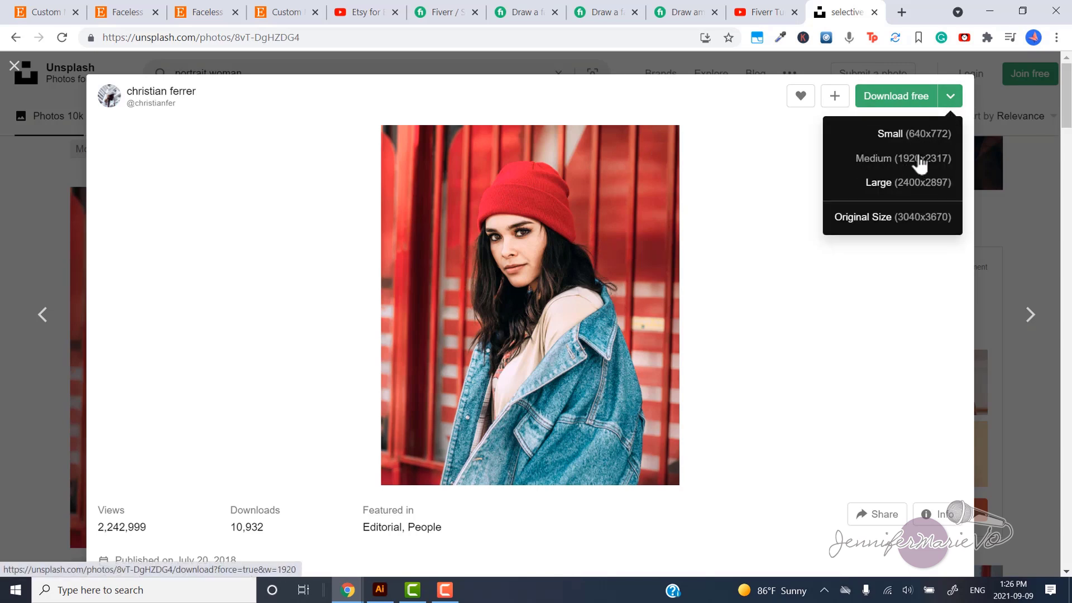
click(892, 164)
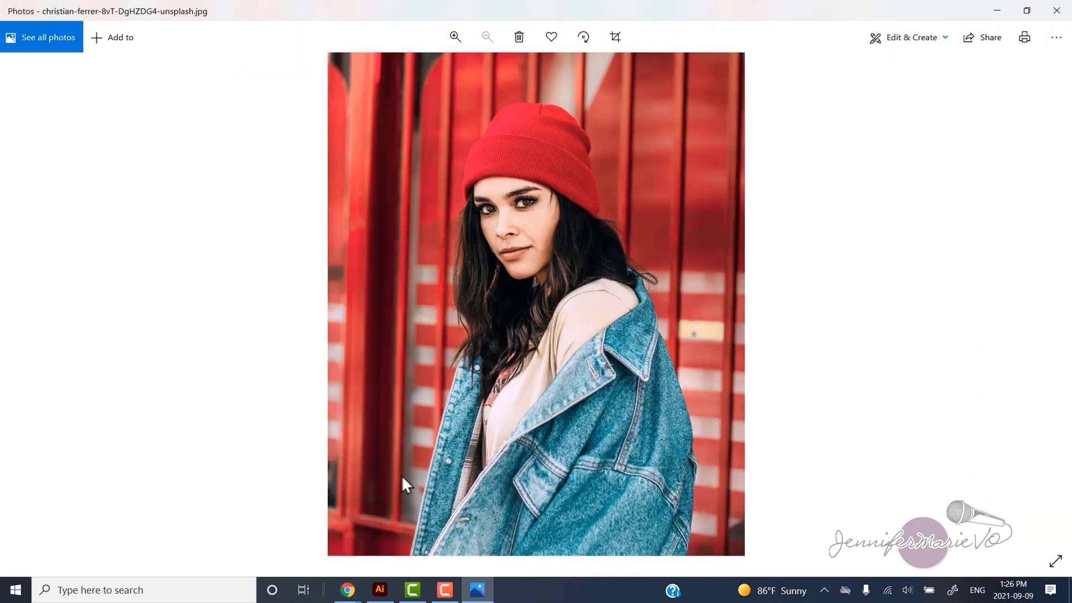
Switch to Illustrator and open the downloaded red beanie portrait JPG from the Downloads folder
click(380, 590)
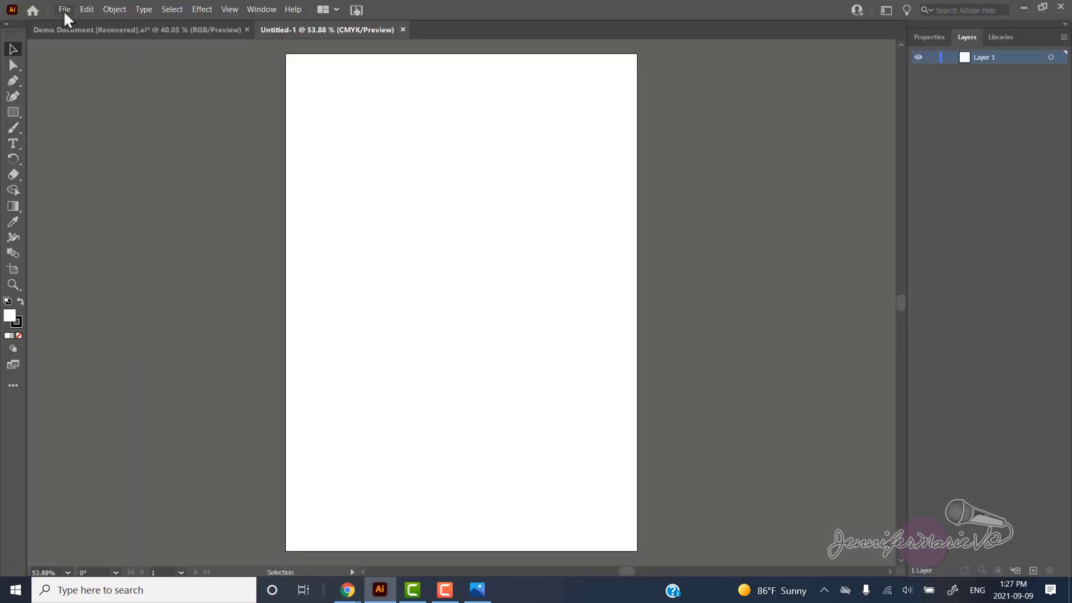
click(64, 10)
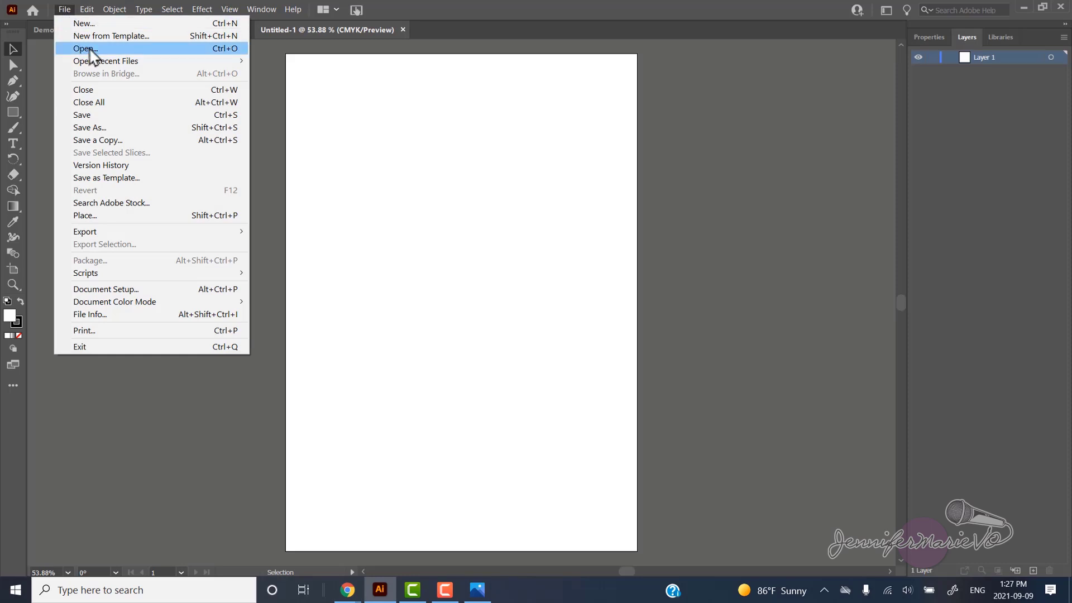
click(95, 53)
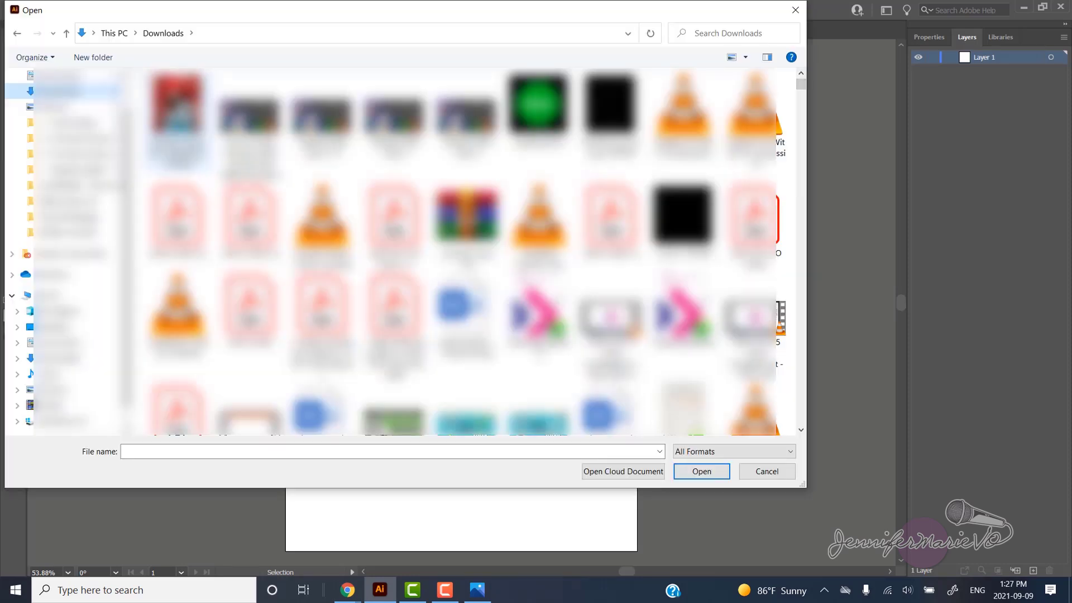
double_click(178, 112)
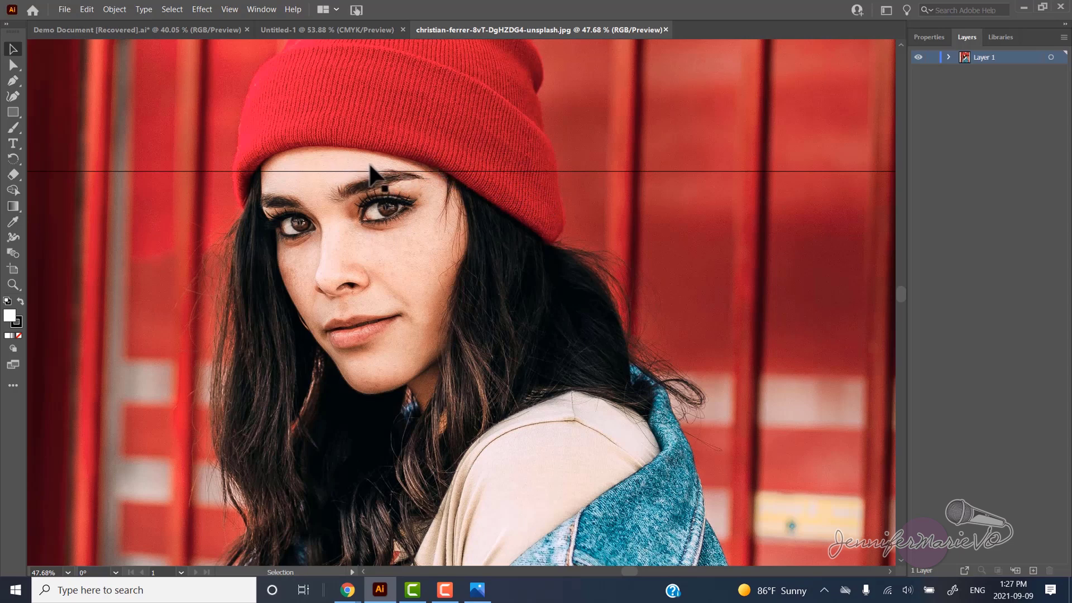
Start cropping the portrait photo and pull the crop frame's top and both side edges in closer around the woman
key(ctrl+minus)
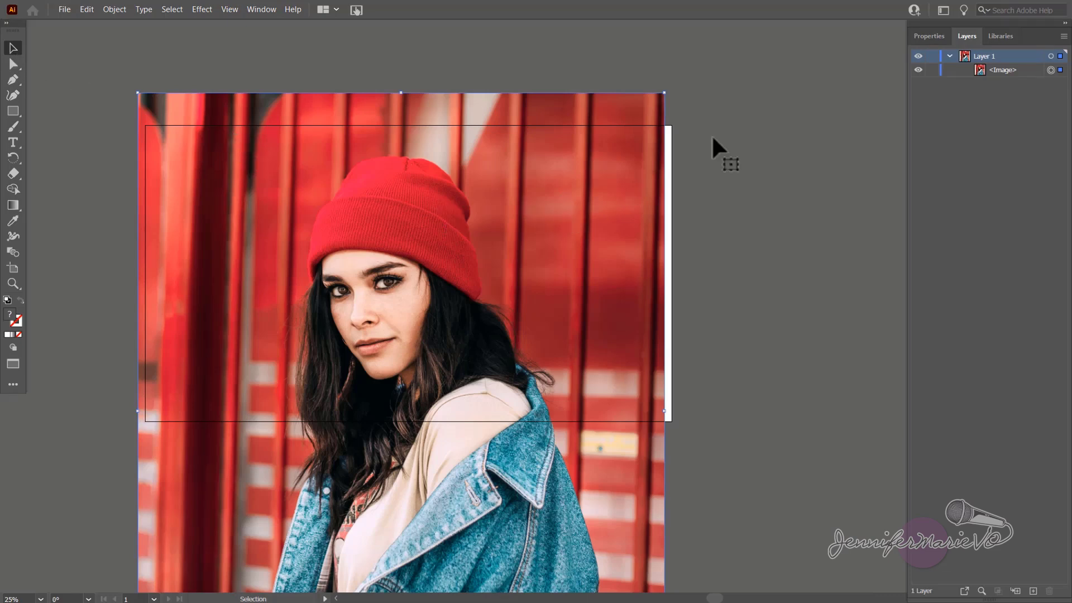
right_click(414, 180)
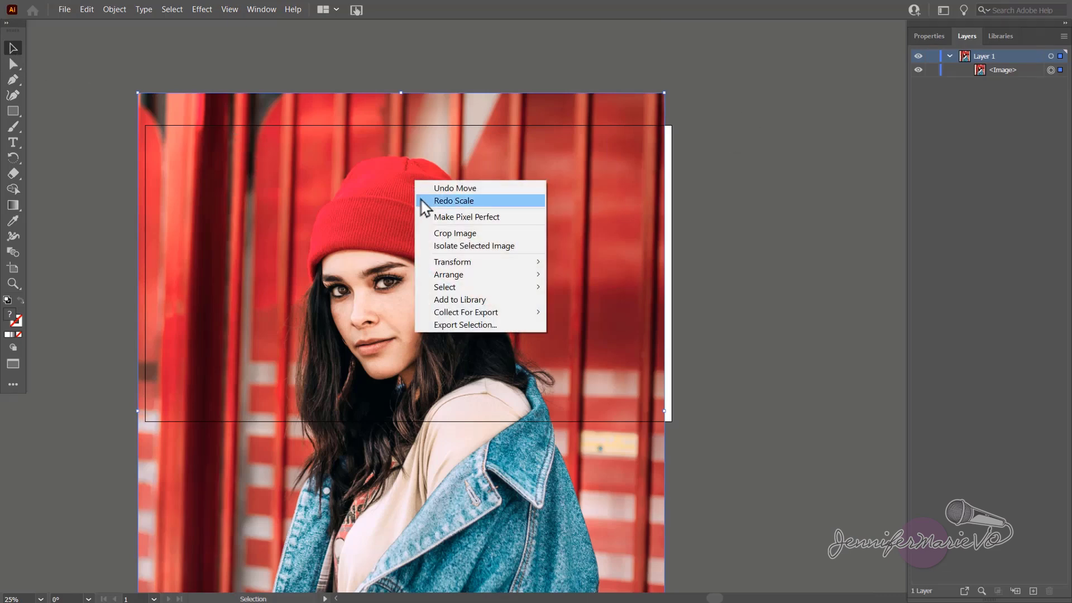
click(445, 233)
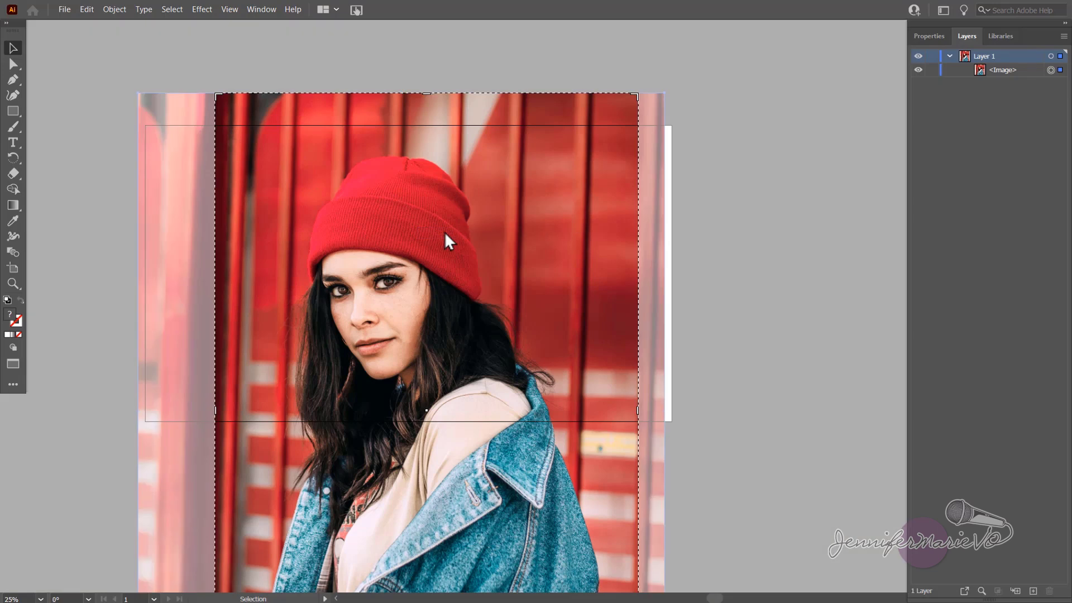
drag(428, 95, 427, 133)
drag(217, 434, 243, 434)
drag(665, 435, 573, 434)
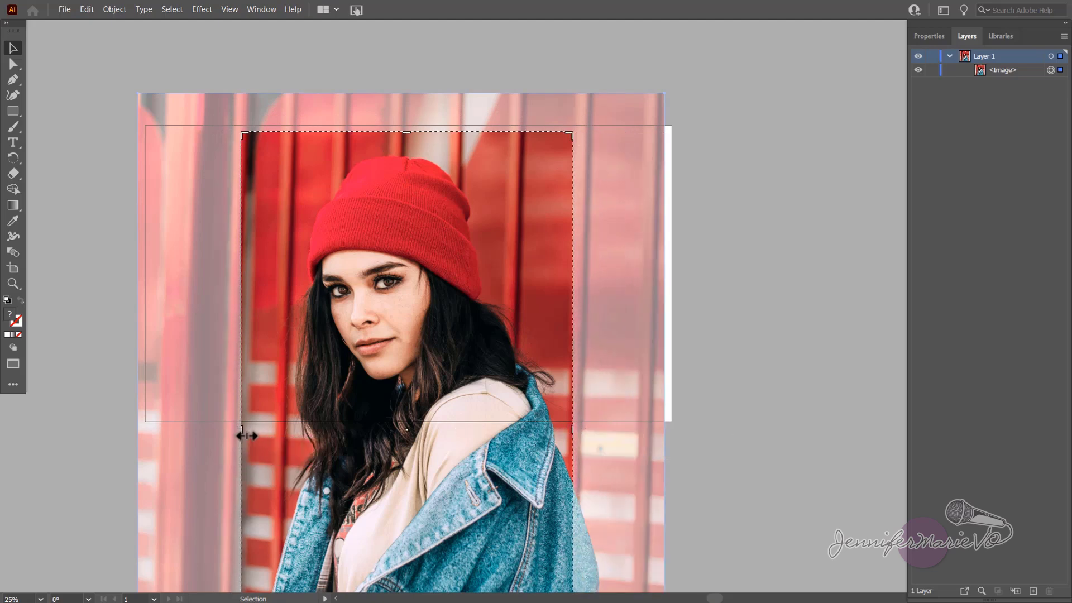
drag(246, 433, 271, 433)
Raise the crop frame's lower edge to the denim jacket's chest area and apply the crop, about 1110 by 1474 pt
scroll(476, 510, down, 4)
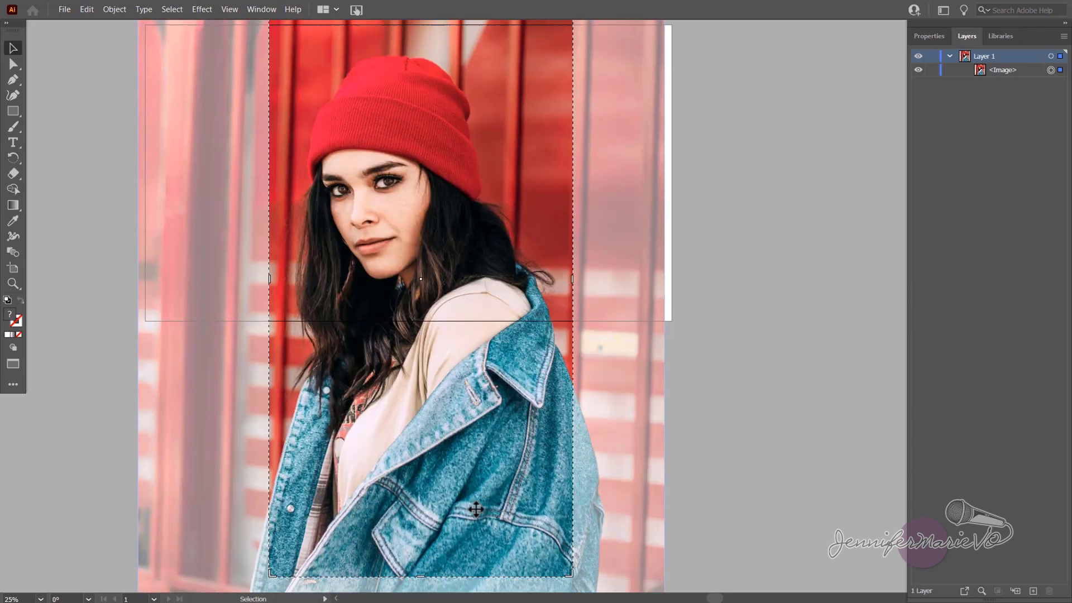
scroll(476, 510, down, 3)
drag(424, 540, 411, 349)
scroll(412, 335, up, 5)
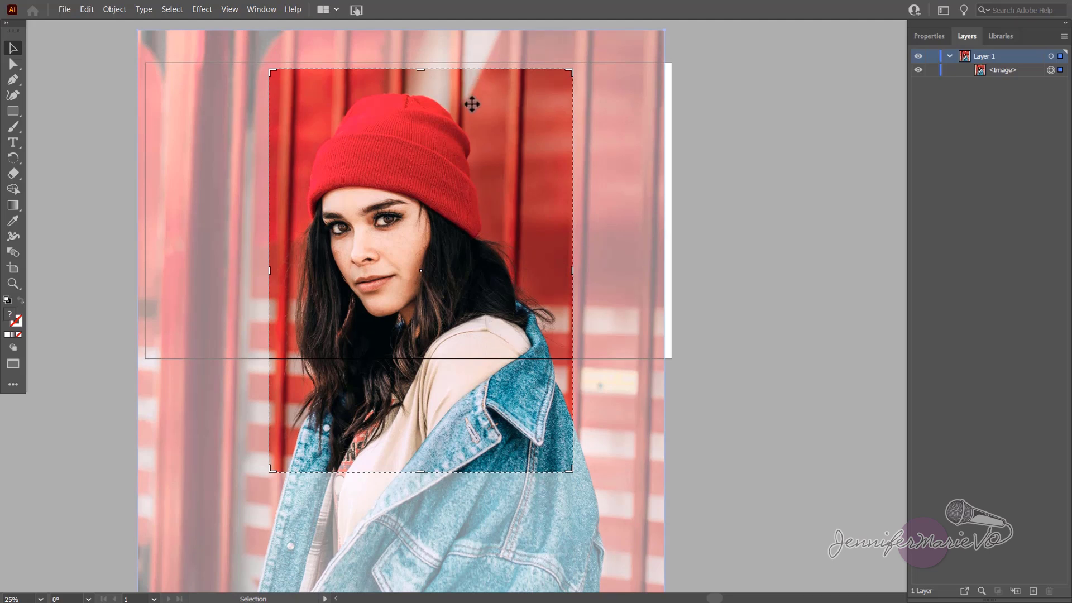
click(927, 37)
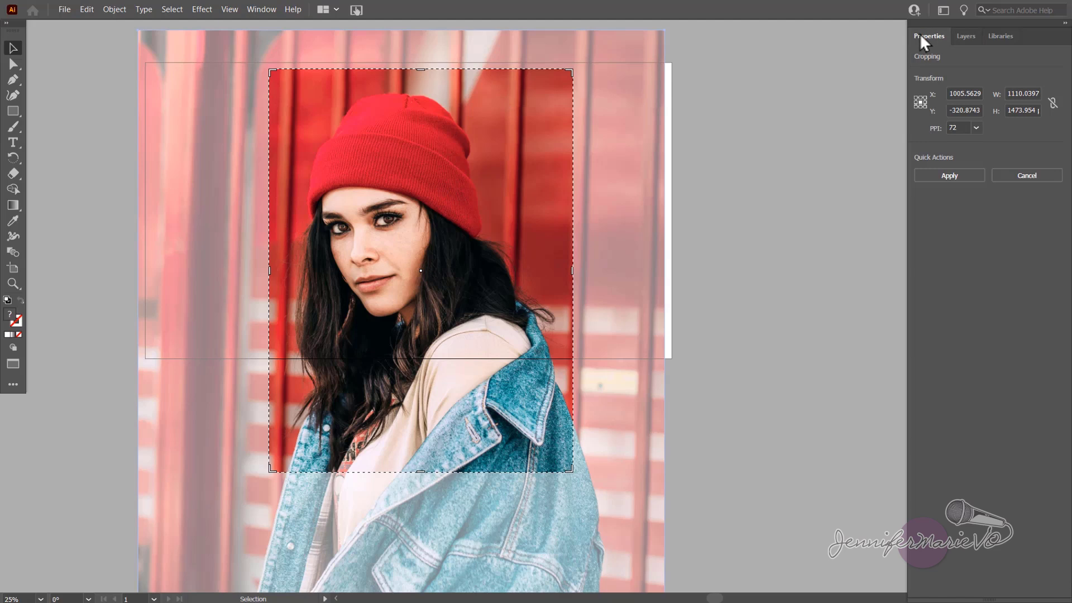
click(952, 174)
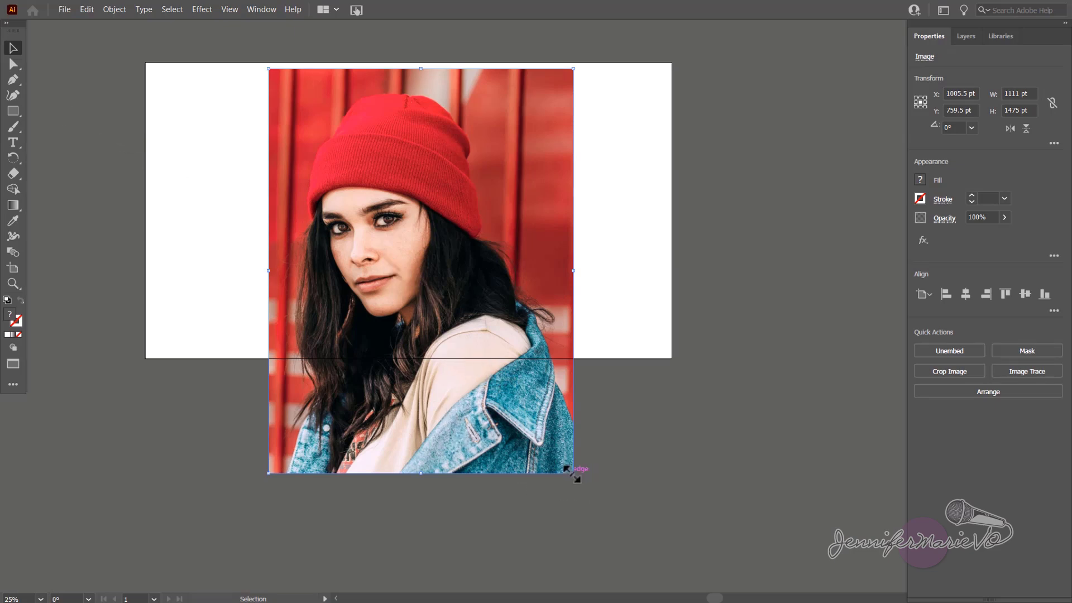
Move the cropped photo to the artboard's upper-left corner and scale it proportionally to about 633 by 840 pt so it fits
scroll(409, 275, up, 1)
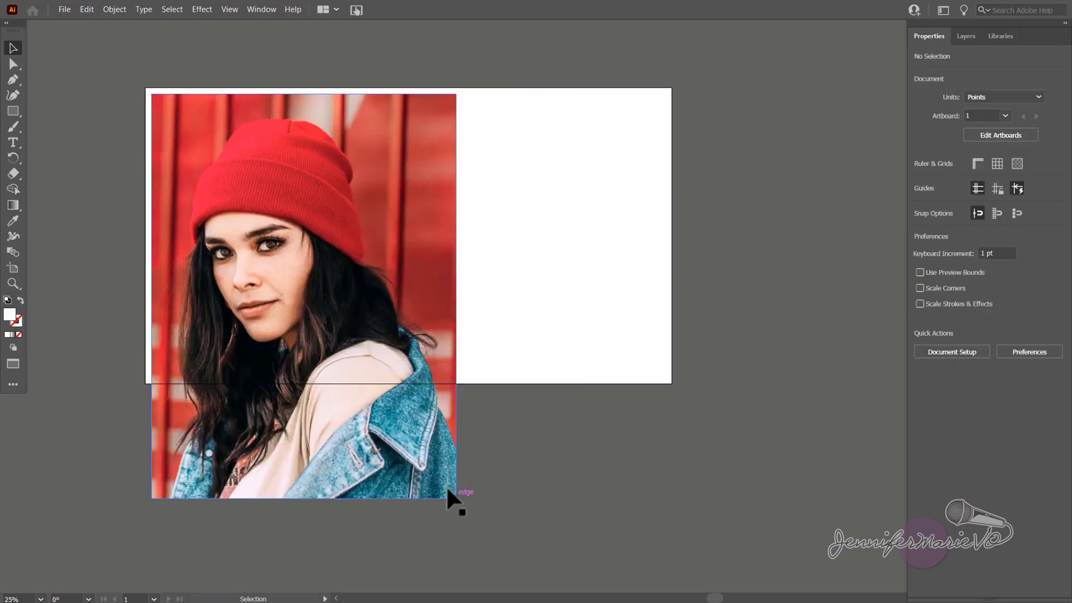
click(454, 496)
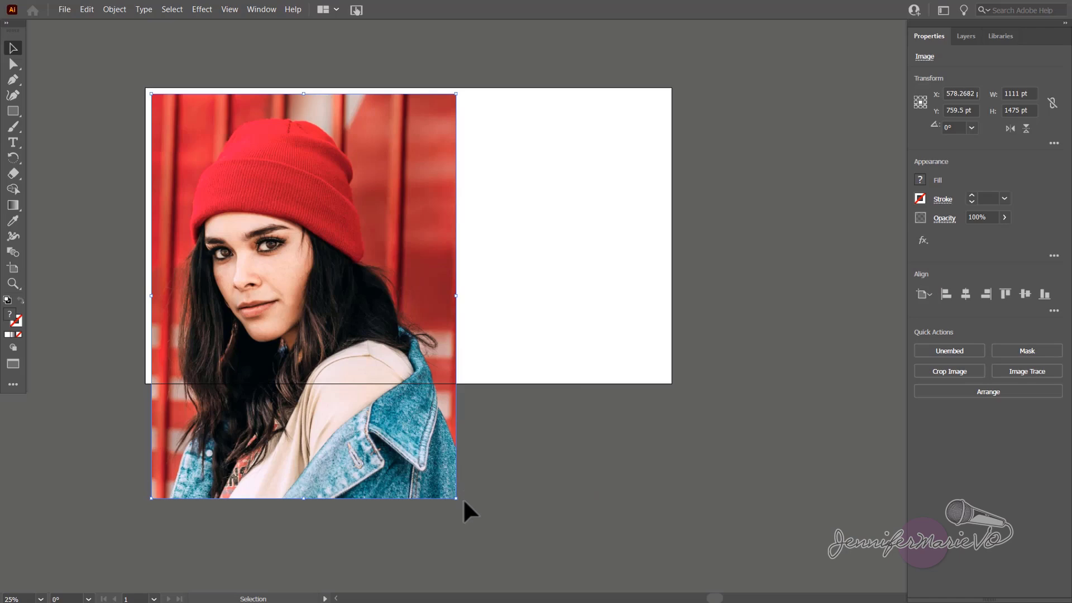
drag(456, 498, 362, 326)
scroll(234, 112, up, 3)
Copy the scaled portrait, paste the duplicate over the original, and place one copy beside the other on the artboard's right half
click(229, 10)
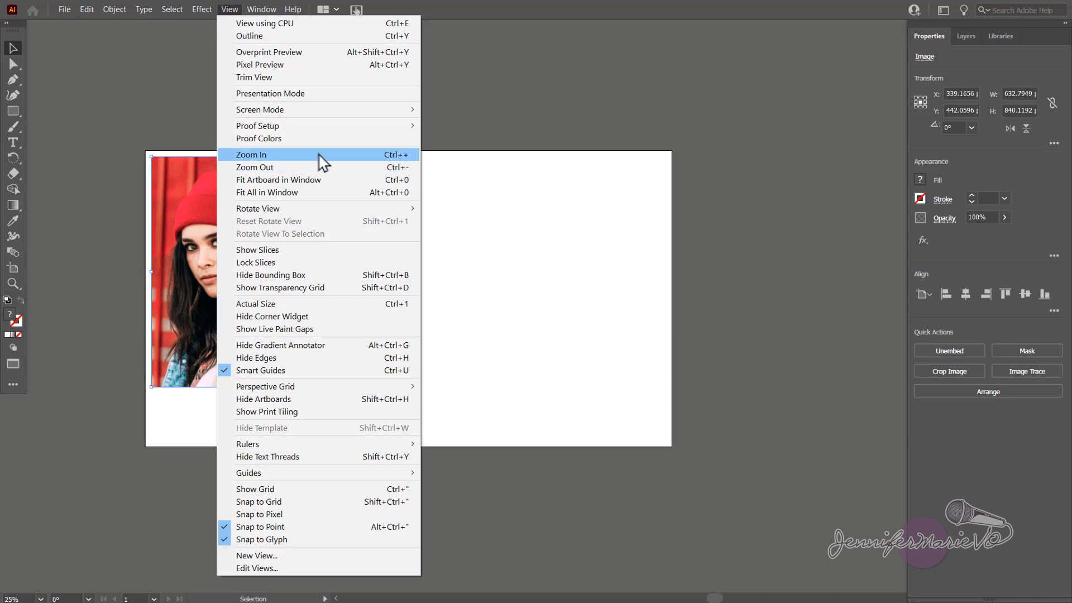
click(371, 162)
key(ctrl+plus)
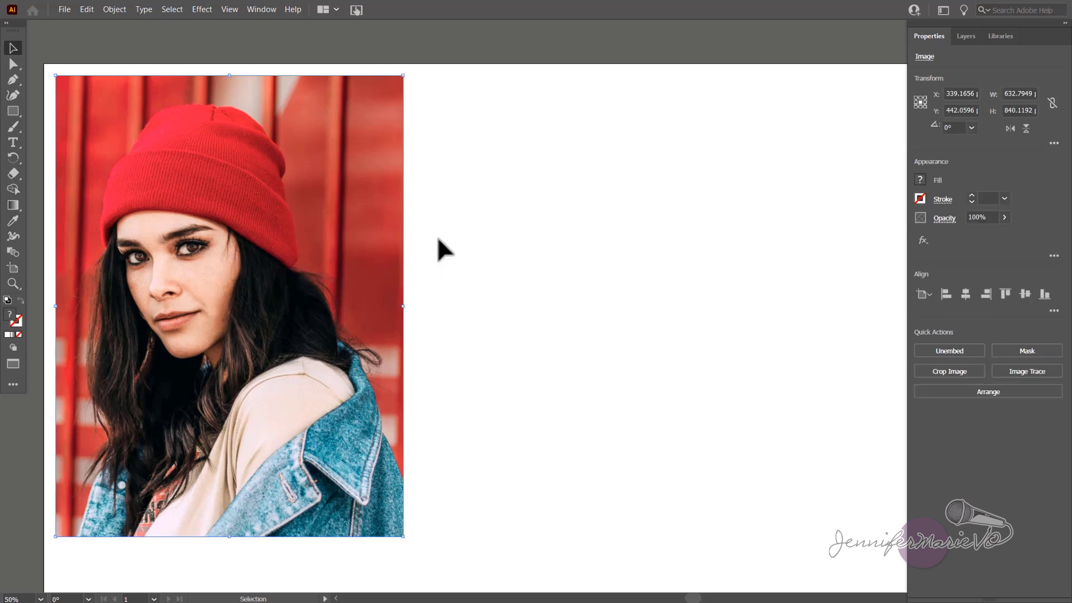
click(709, 207)
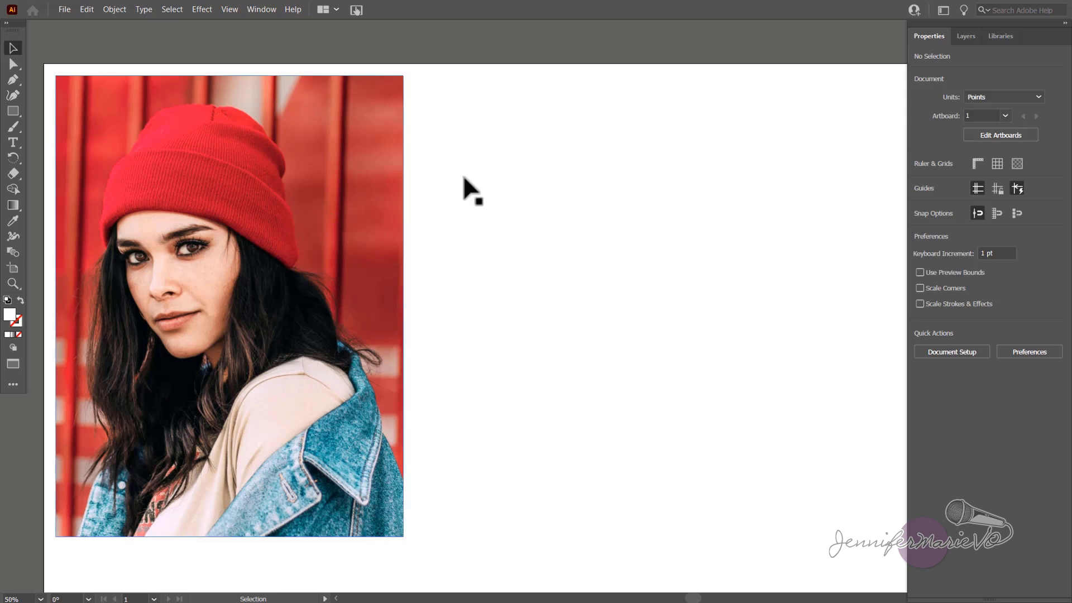
right_click(228, 142)
key(Escape)
click(83, 8)
click(106, 63)
click(86, 8)
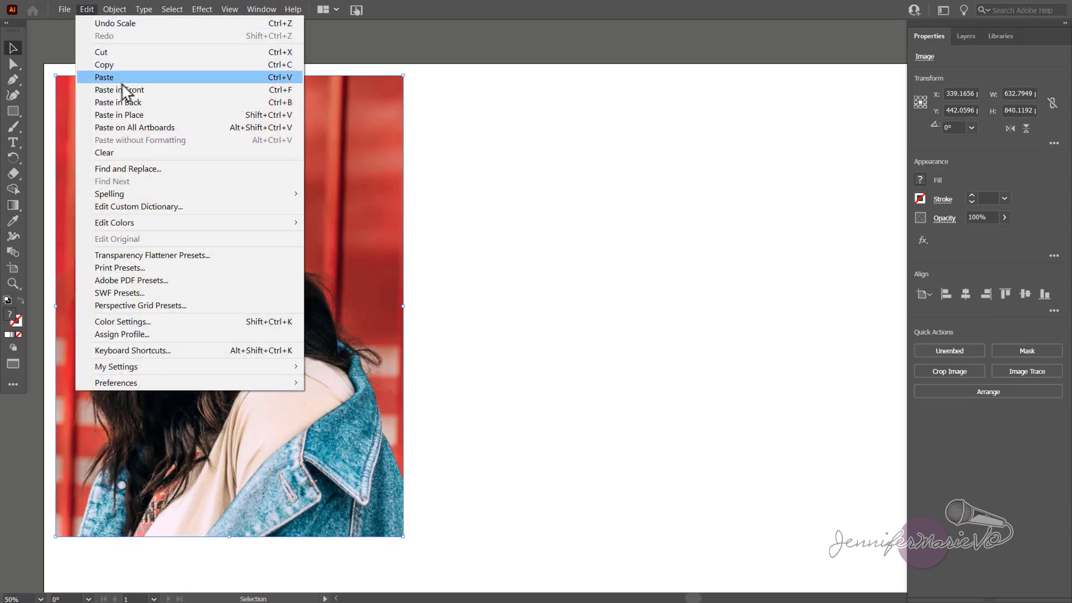
click(156, 98)
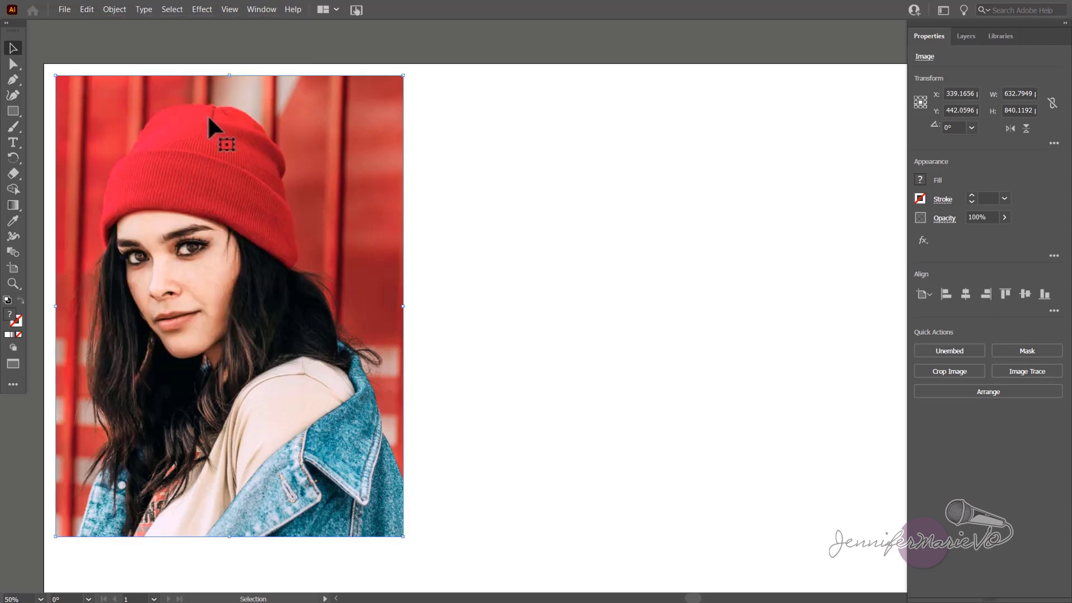
drag(263, 232, 650, 228)
click(887, 216)
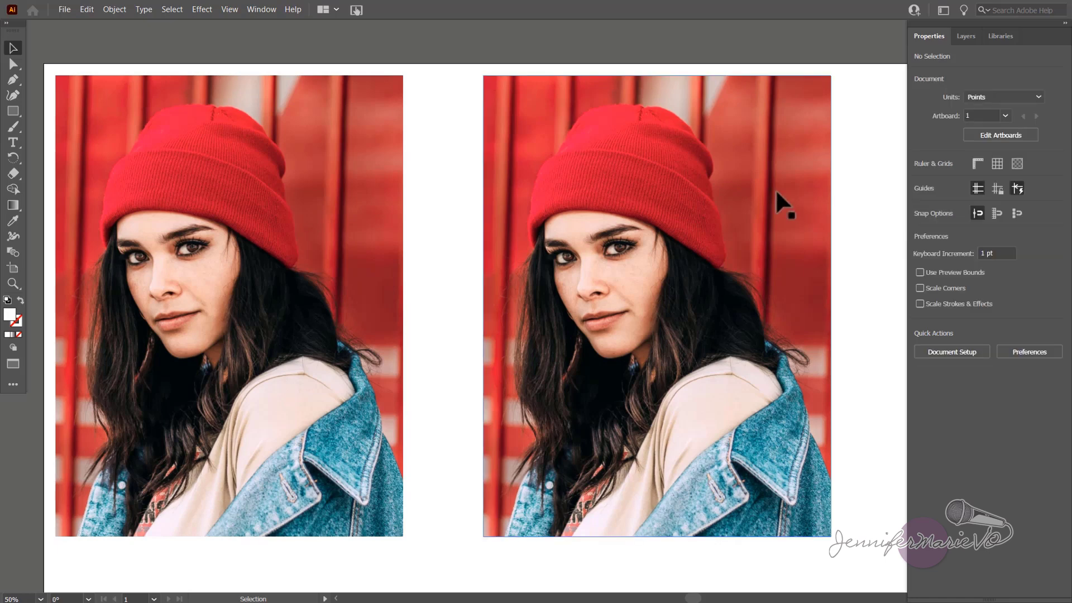
Lock both portrait images in Layer 1 and choose the Curvature tool for tracing
click(970, 37)
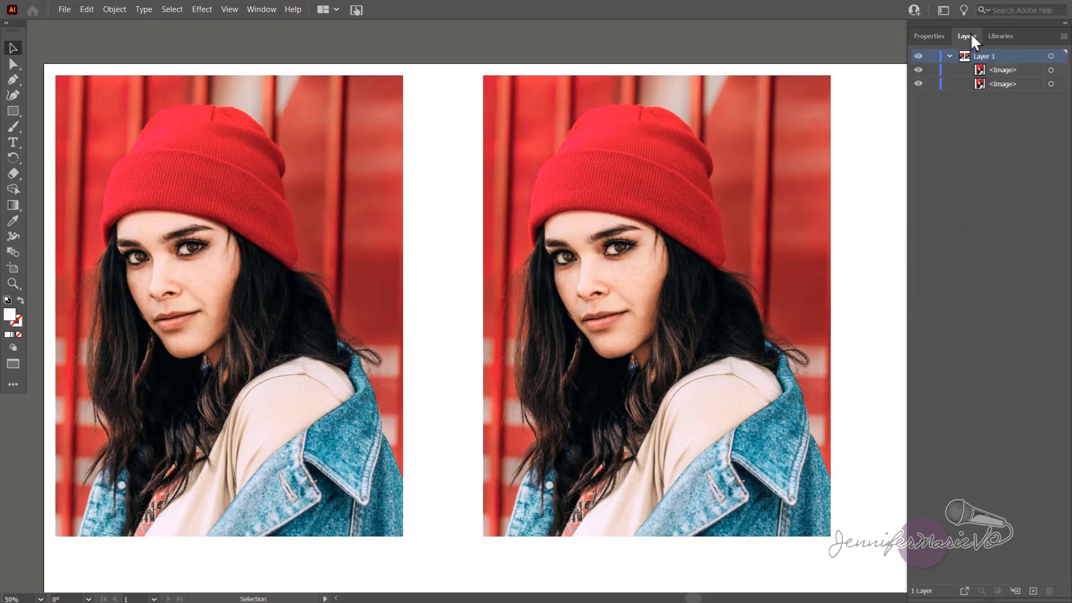
click(921, 175)
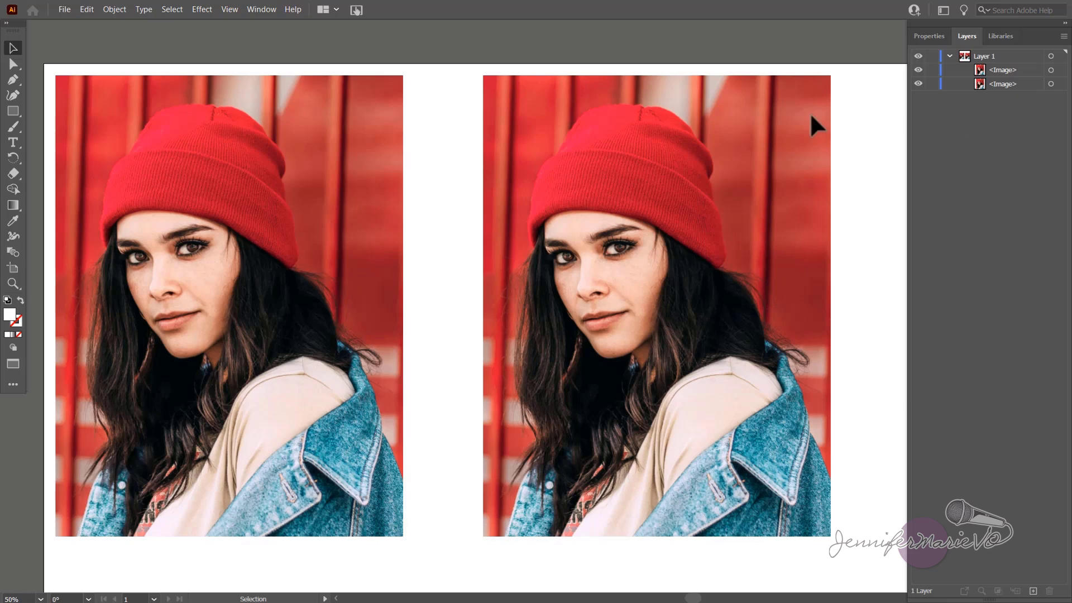
click(13, 96)
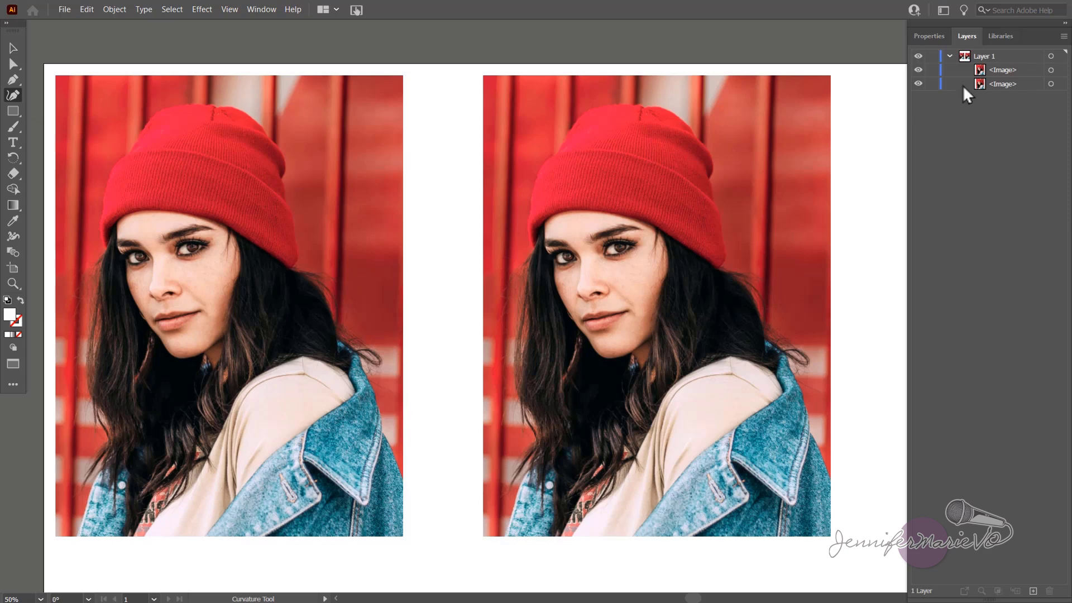
click(932, 70)
click(932, 84)
Trace the beanie's left outline on the right-hand portrait with the Curvature tool, from the lower-left brim up to the crown
key(ctrl+equal)
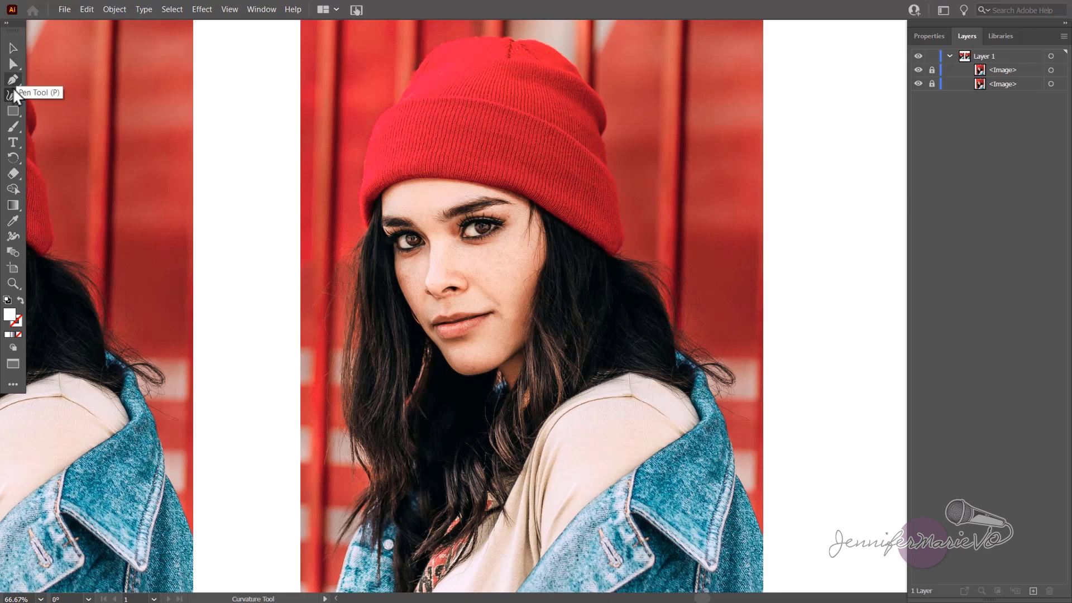
click(368, 227)
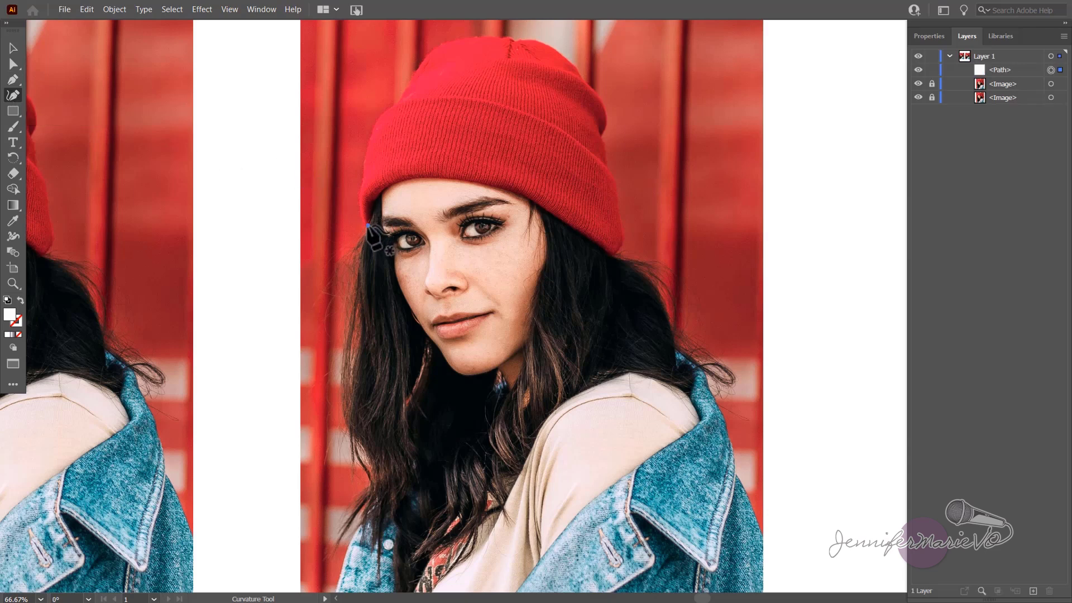
click(359, 200)
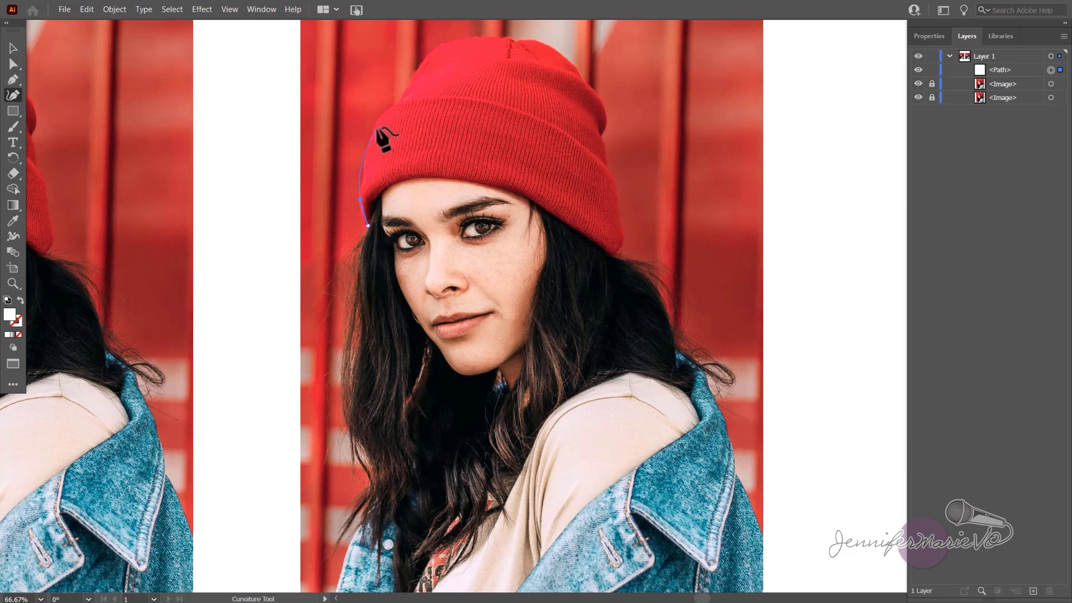
click(384, 112)
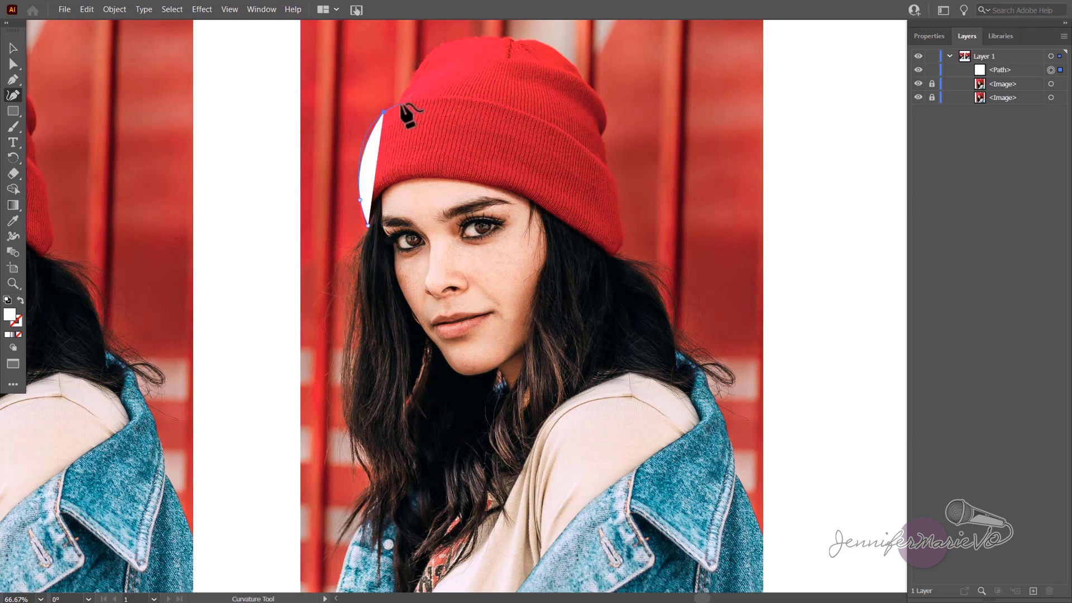
click(397, 105)
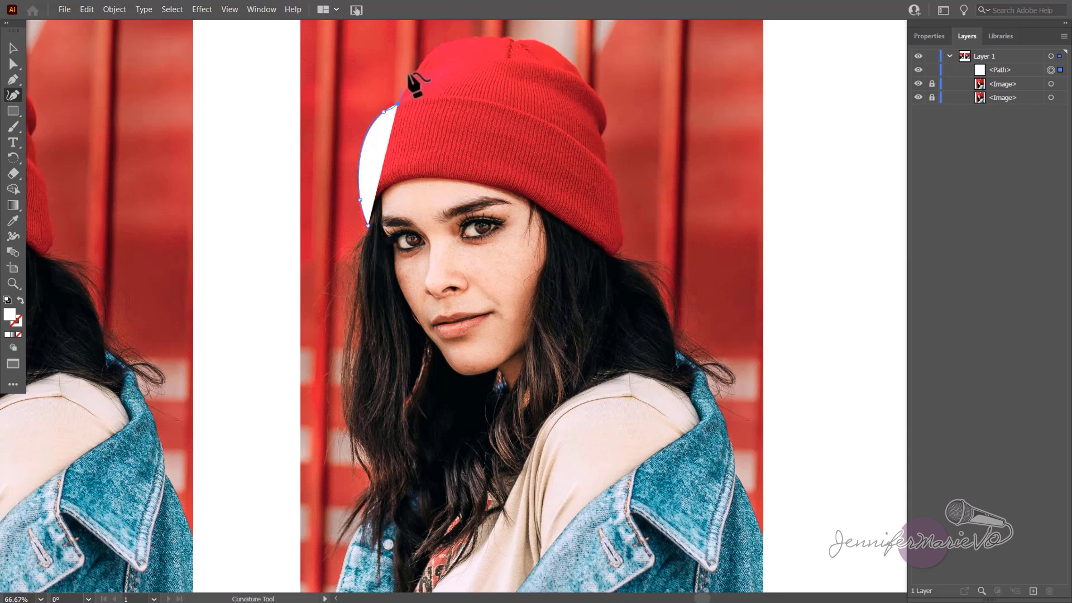
click(413, 77)
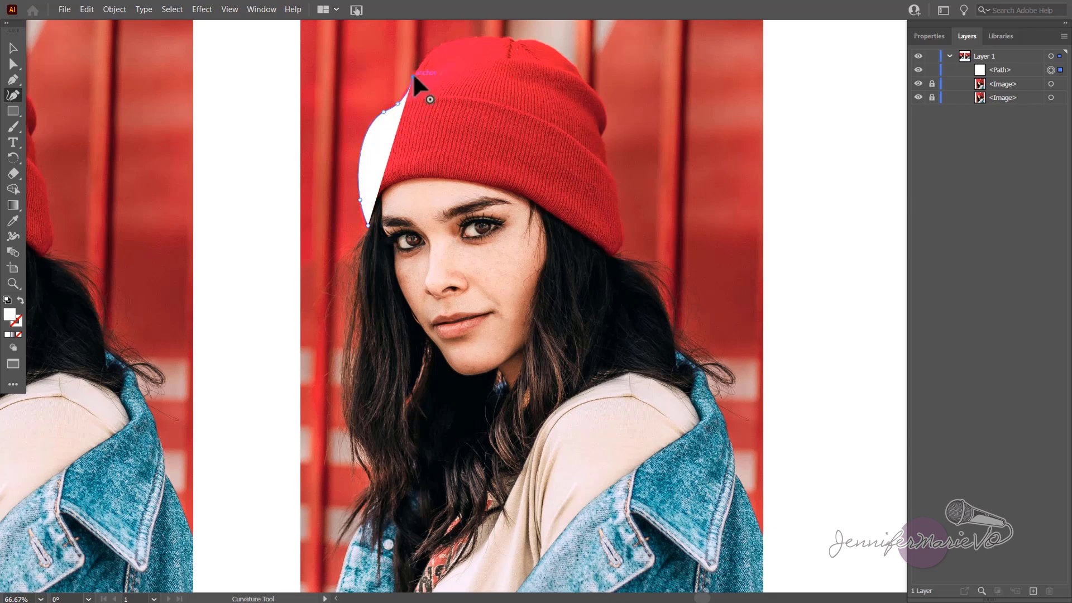
click(444, 43)
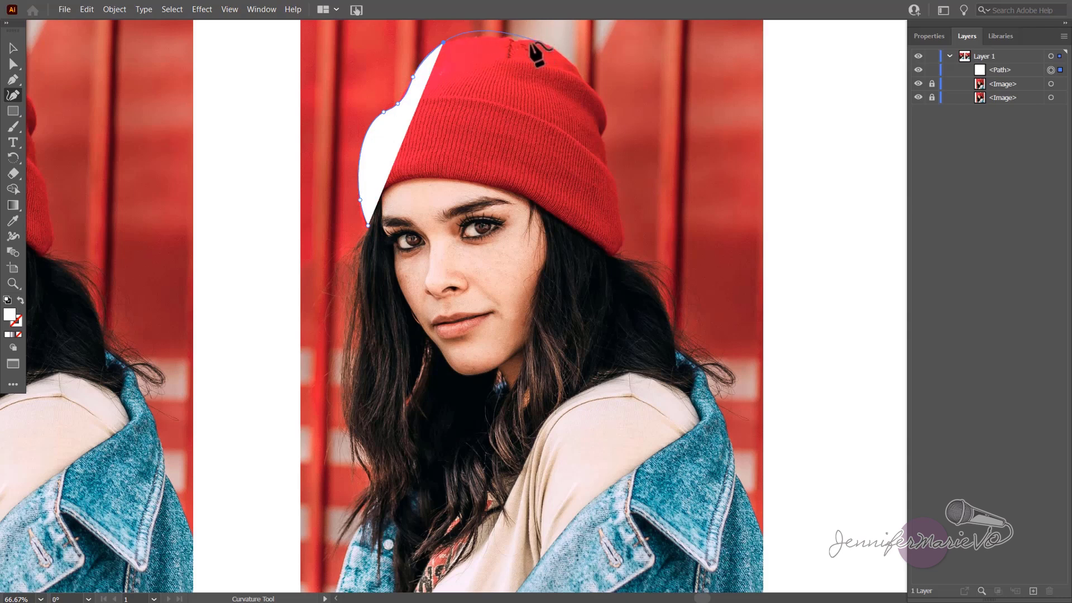
click(513, 38)
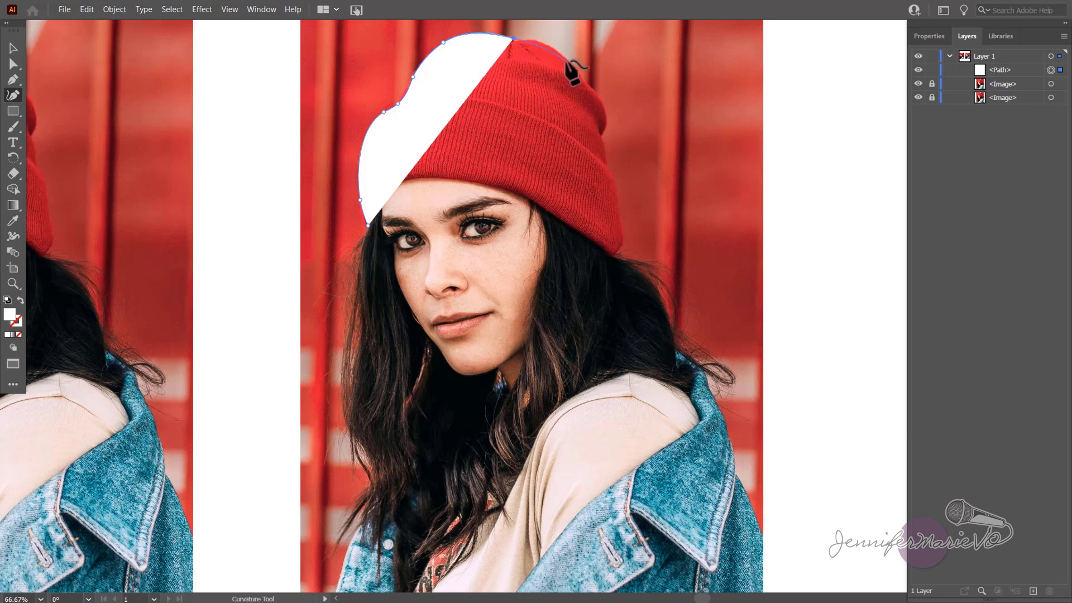
Continue the curved path from the crown down the beanie's right side to the brim's lower-right tip
click(566, 60)
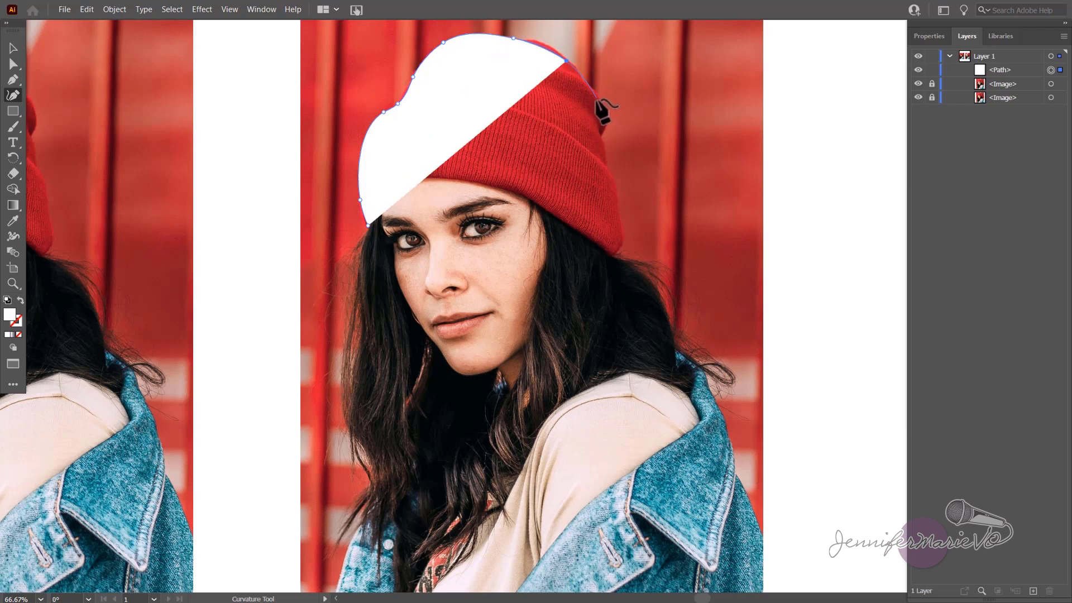
click(598, 102)
click(605, 127)
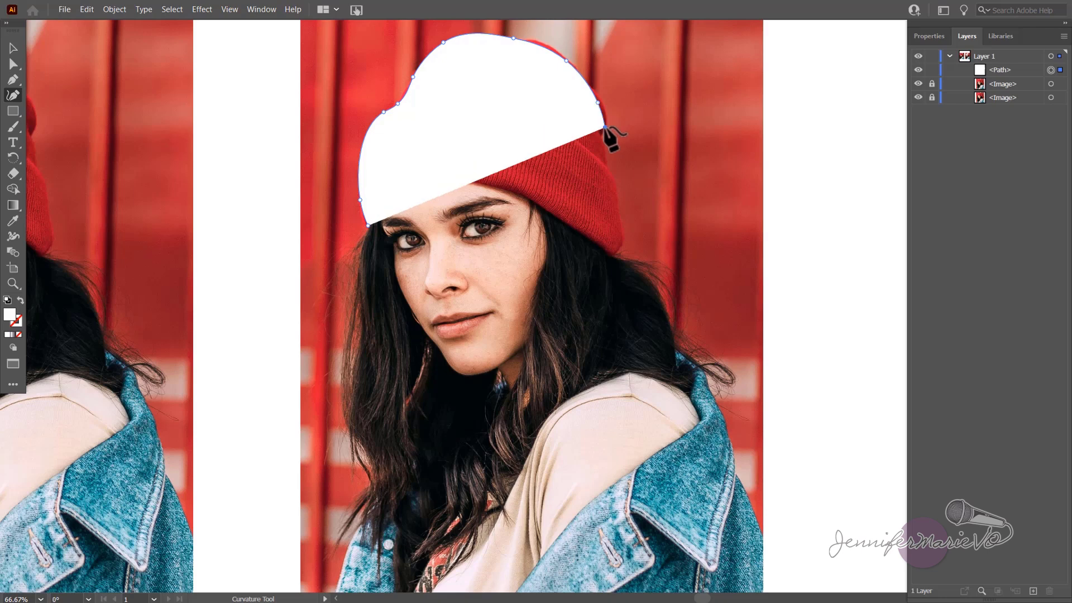
click(608, 165)
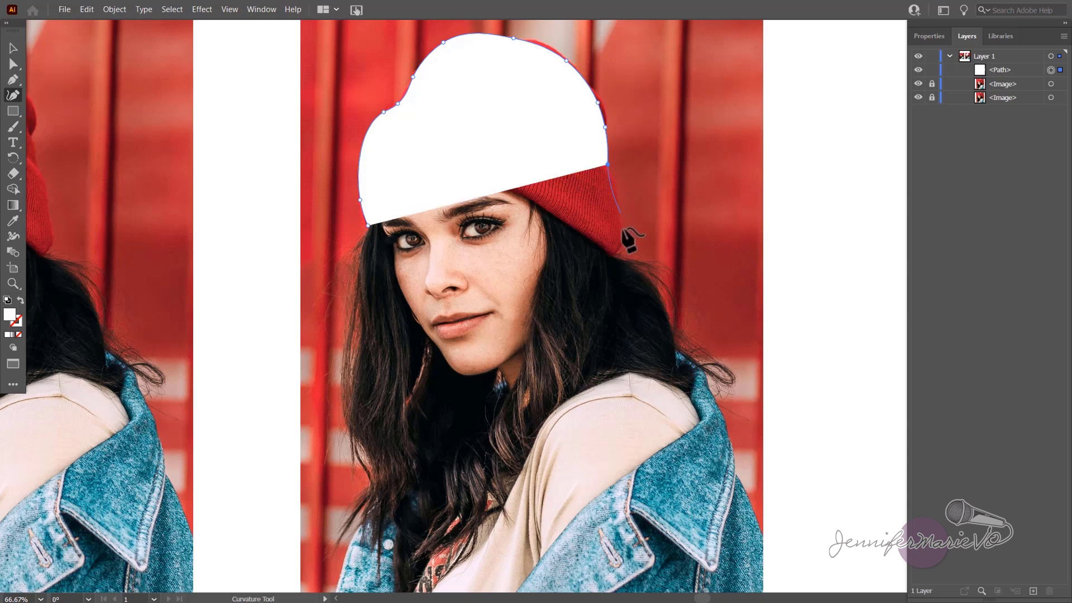
click(618, 197)
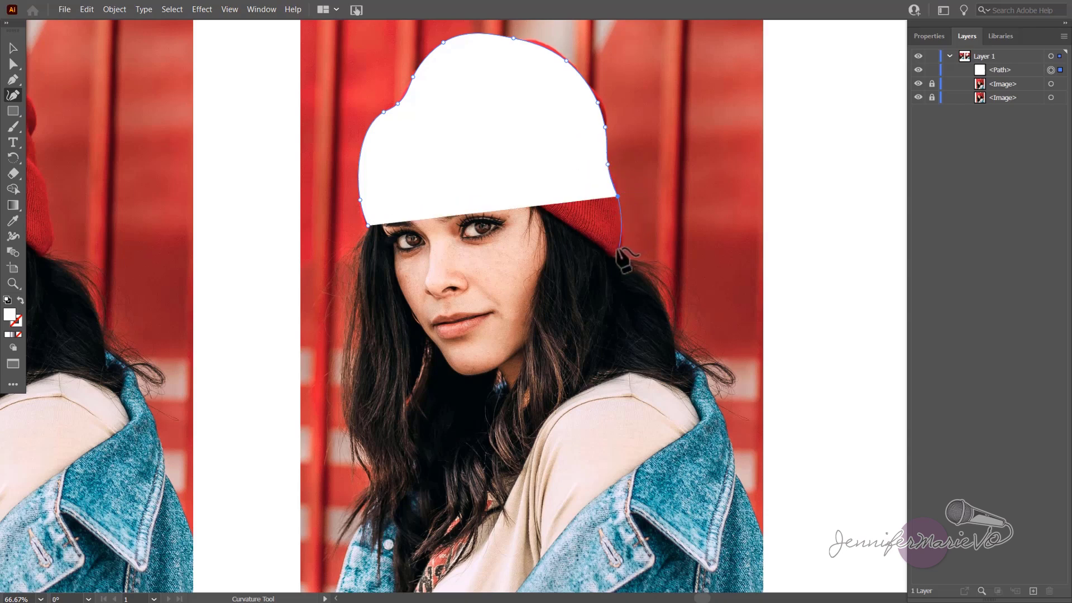
click(616, 254)
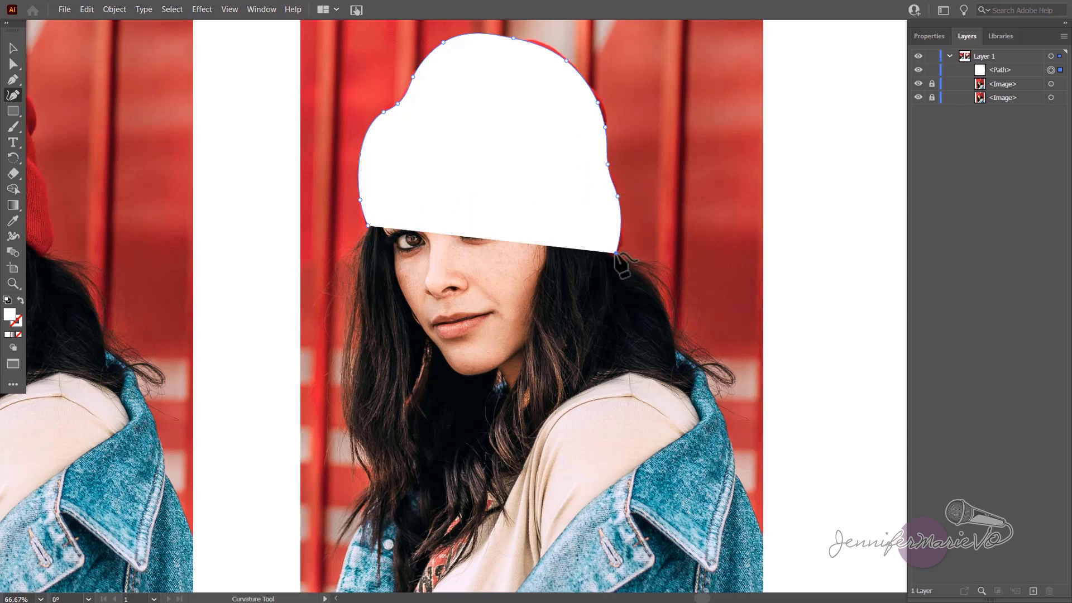
Trace the brim's lower edge back across the forehead, close the beanie path, and reposition its forehead anchor points to fit the brim
click(570, 219)
click(528, 188)
click(467, 173)
click(416, 183)
click(380, 200)
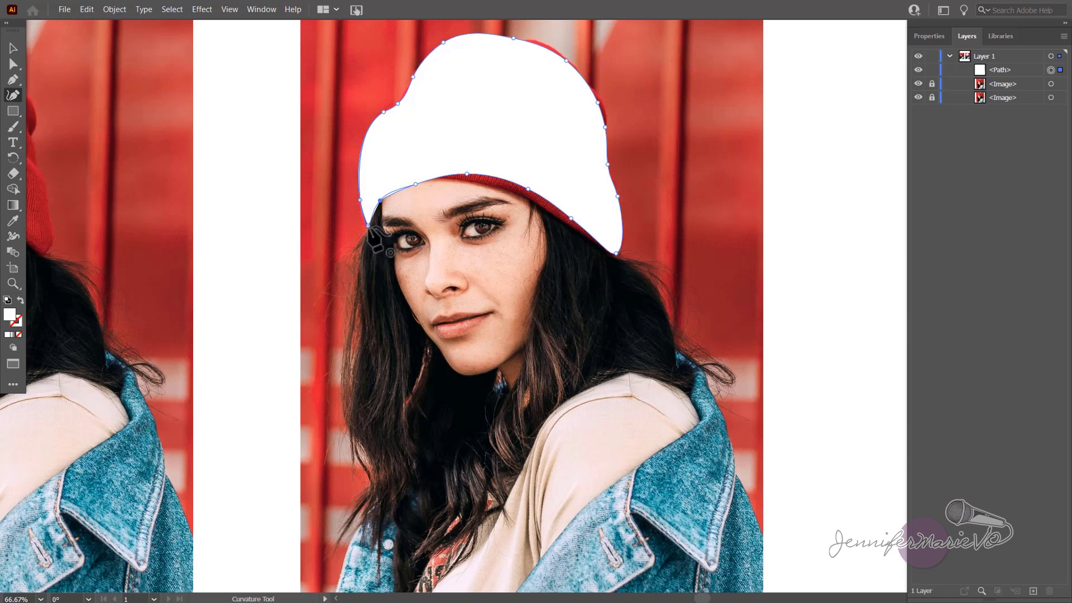
click(368, 226)
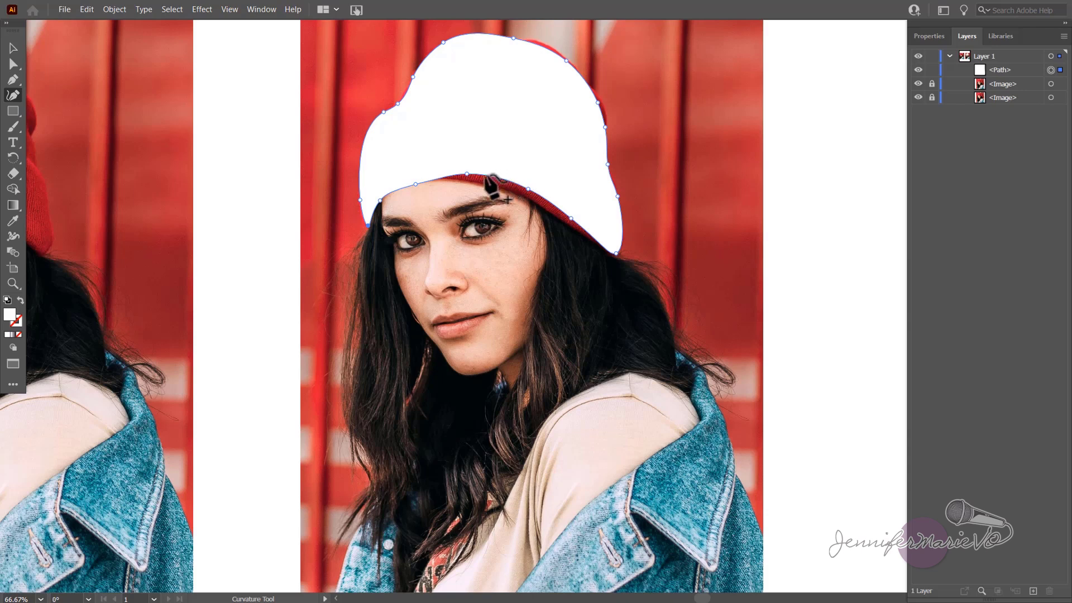
drag(467, 176, 406, 178)
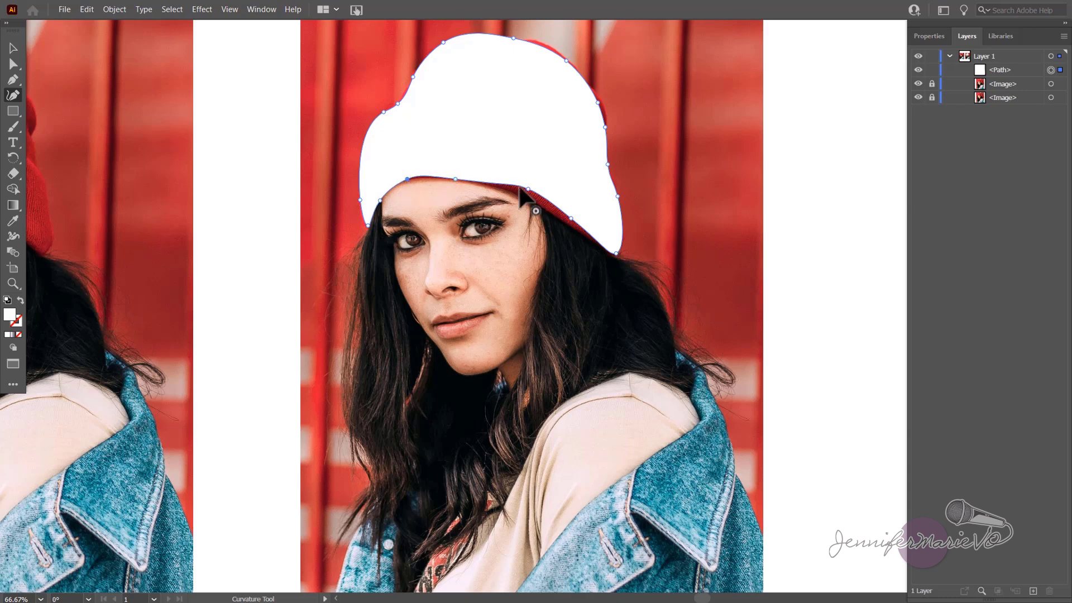
Reposition the beanie path's anchor points on the brim over the forehead and at the crown to fit the photo
drag(528, 189, 525, 195)
drag(514, 38, 547, 46)
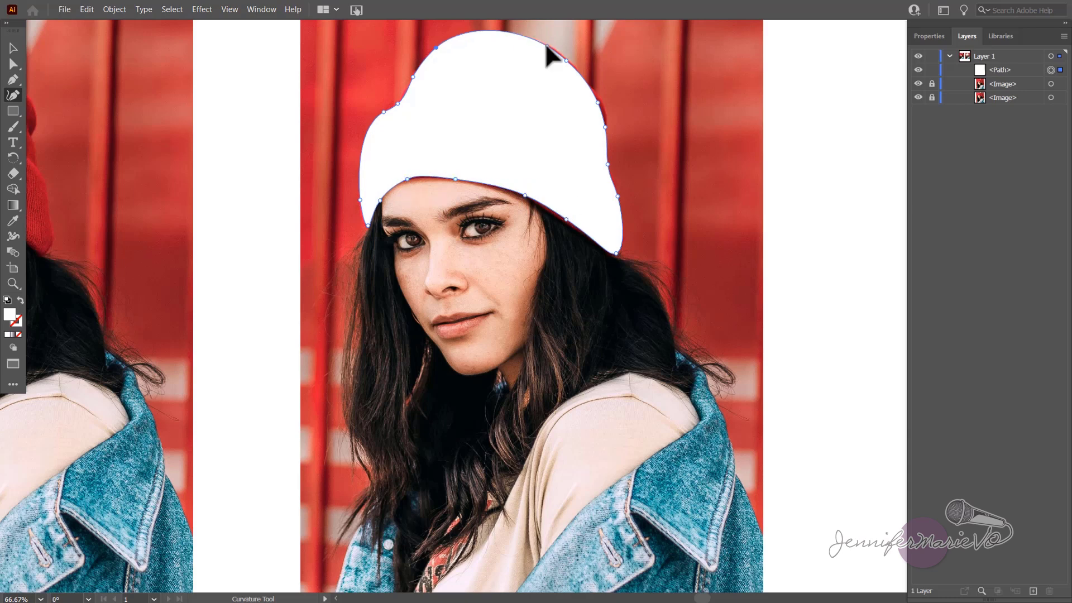
Open the Color panel, place it below the layer list, and show the Color Guide
click(263, 11)
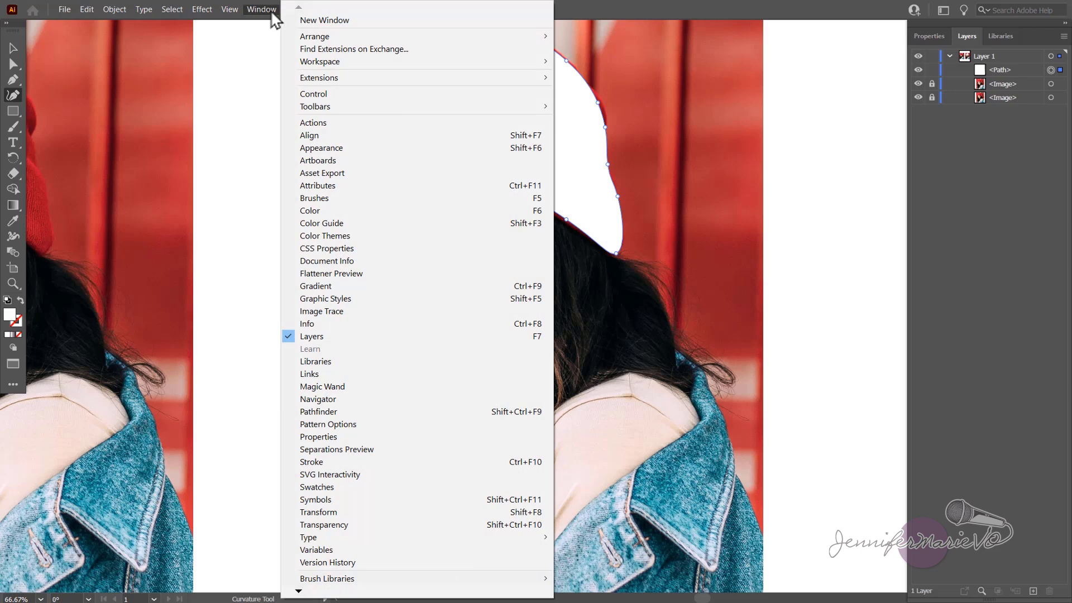
click(351, 212)
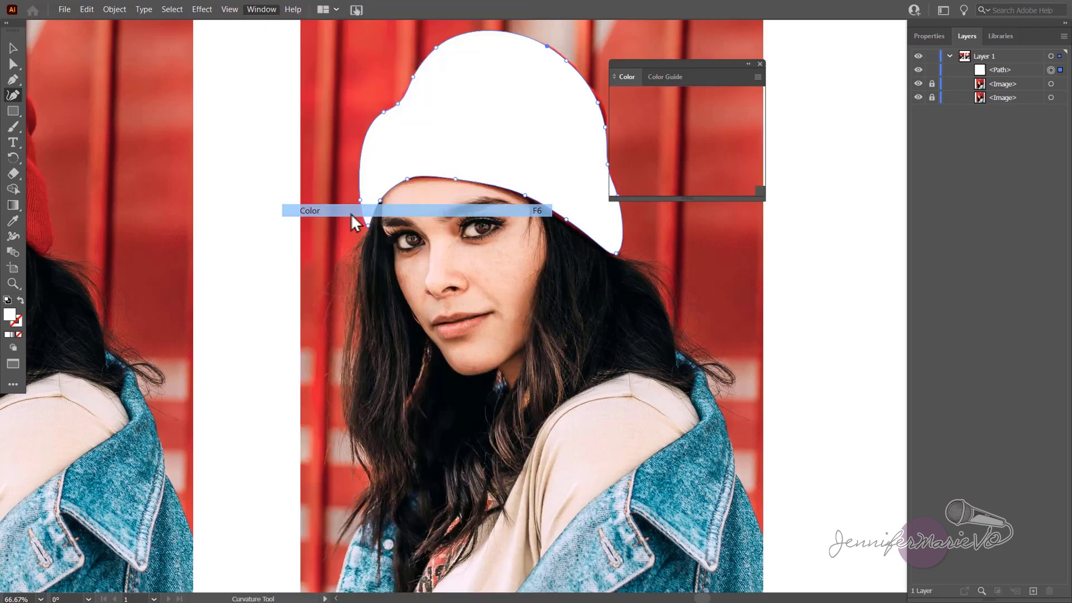
drag(650, 66, 930, 169)
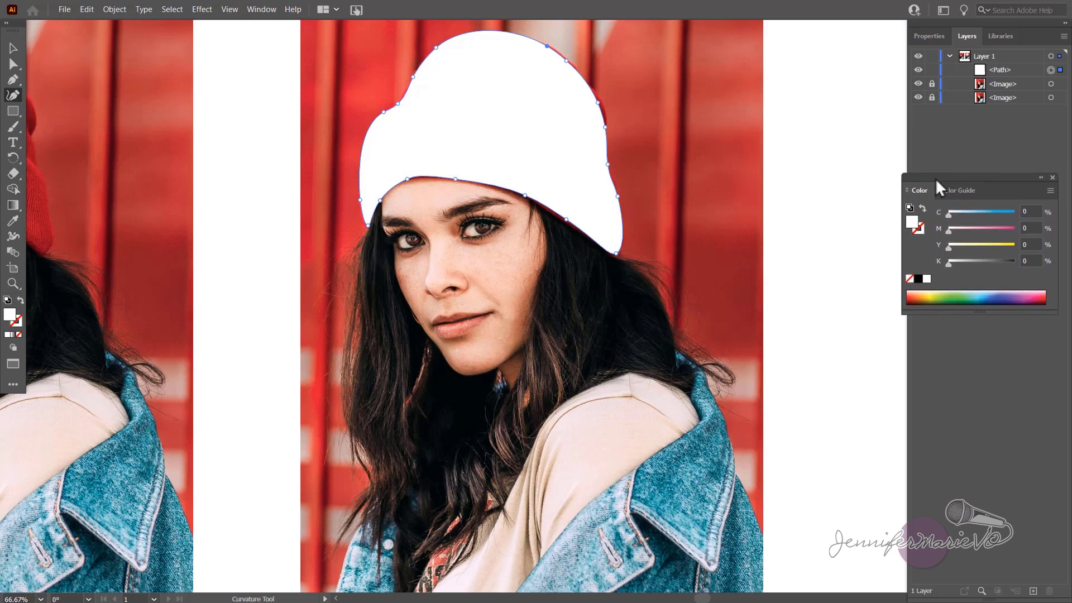
click(950, 190)
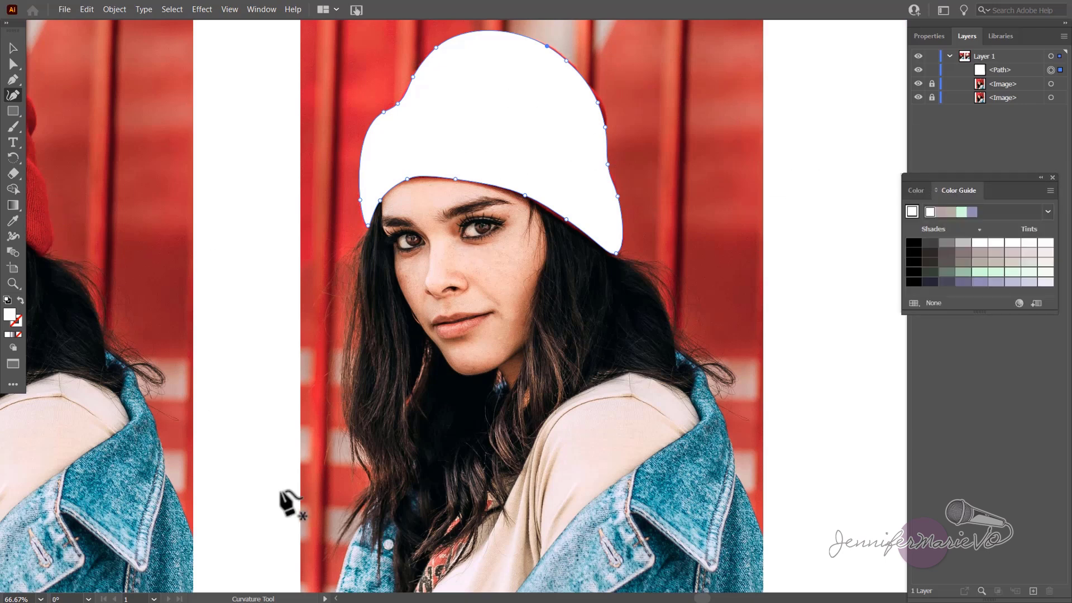
Fill the beanie shape with a bright red sampled with the Eyedropper from the beanie in the left-hand photo
scroll(264, 495, left, 5)
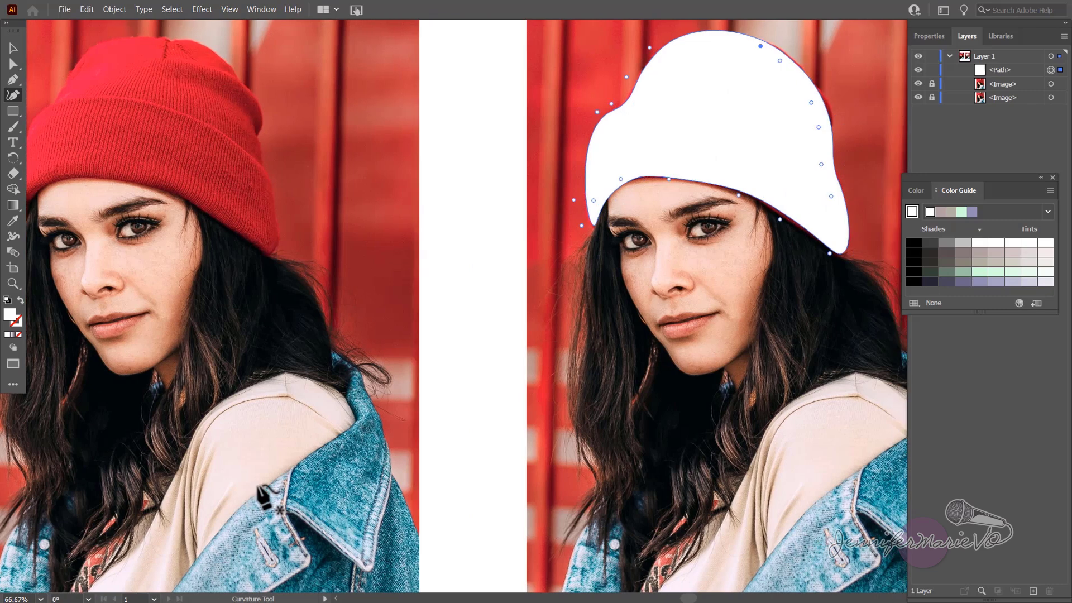
scroll(264, 495, left, 3)
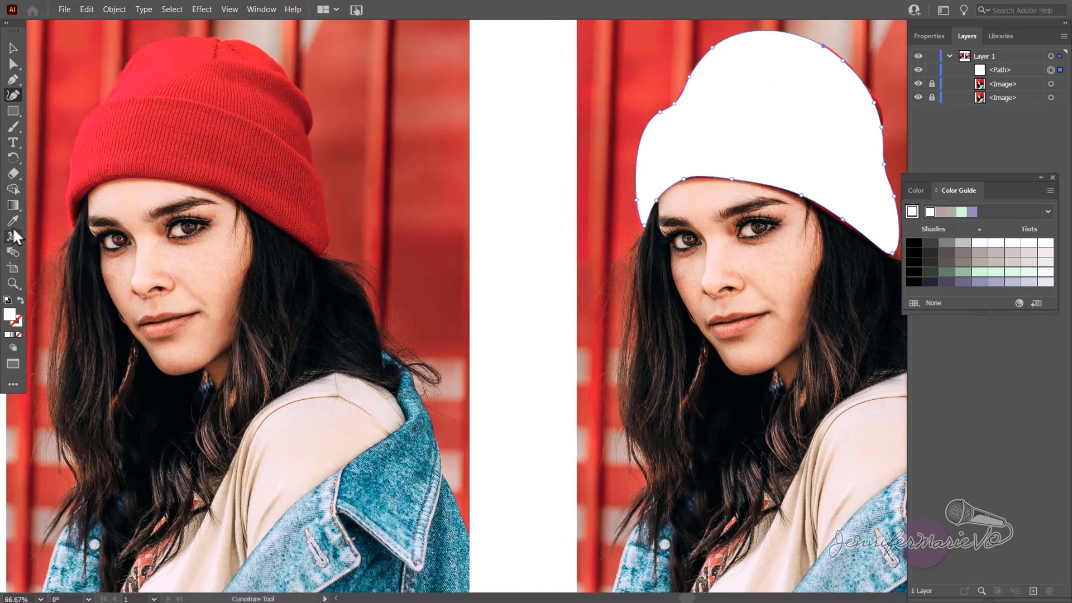
click(12, 226)
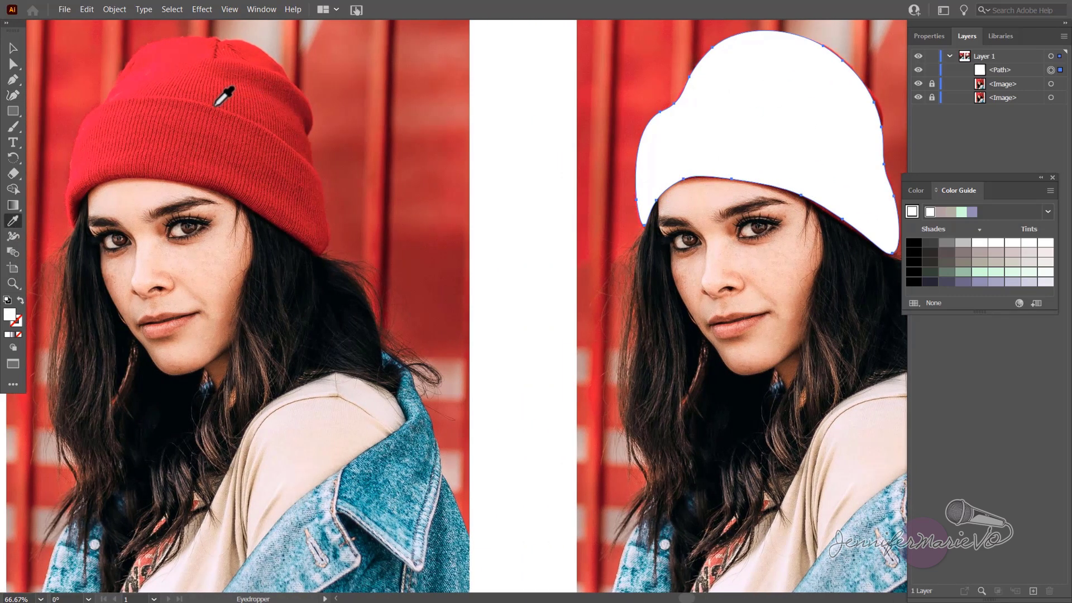
click(198, 118)
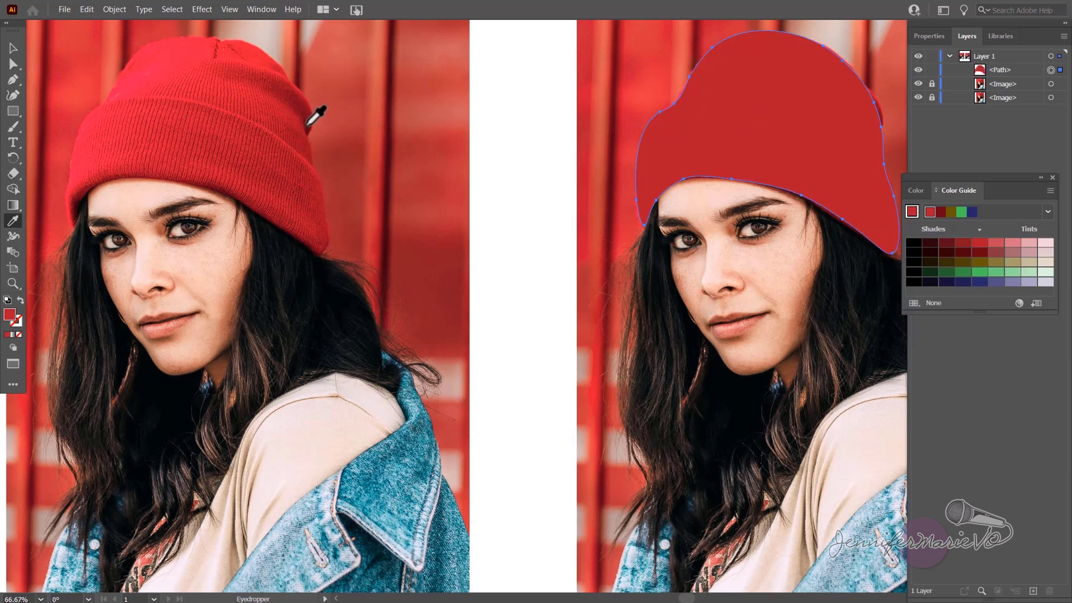
click(235, 135)
click(213, 106)
click(218, 132)
click(224, 141)
click(227, 143)
Send the red beanie shape behind both photos and lock its path
scroll(508, 184, right, 5)
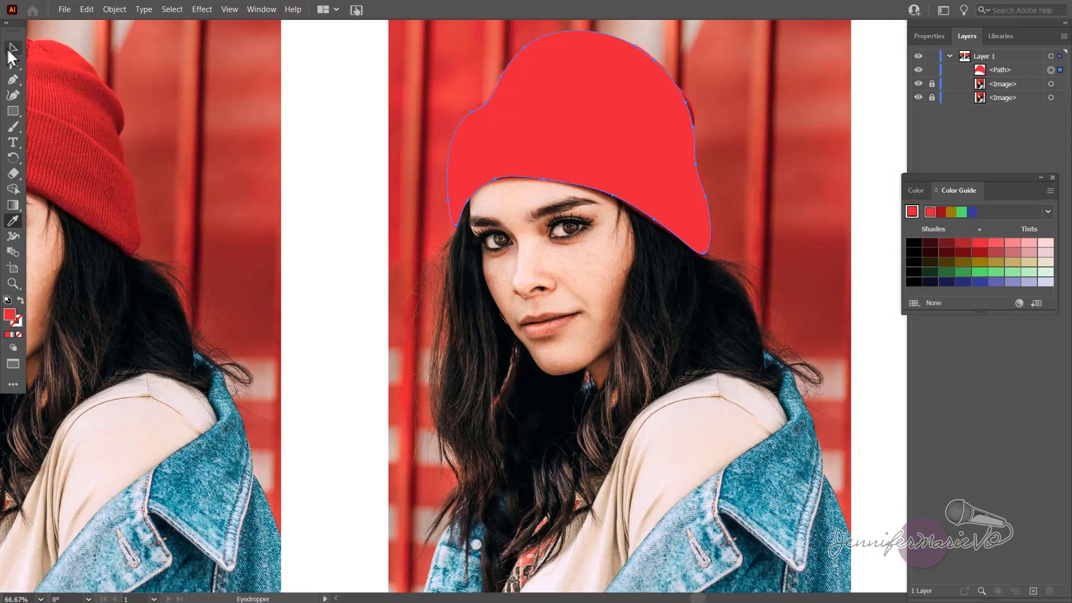
click(9, 50)
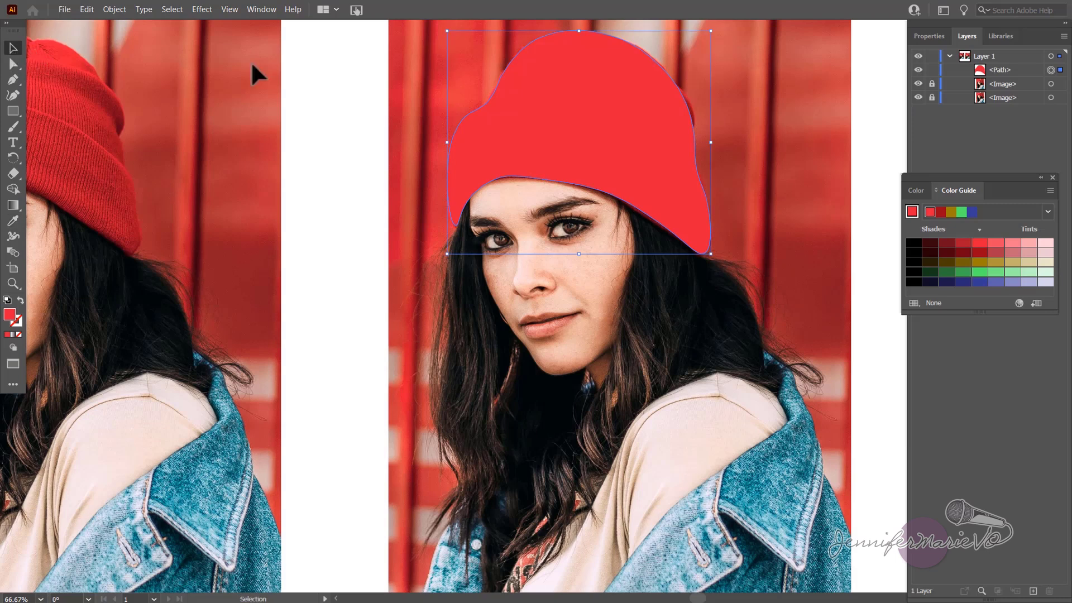
right_click(592, 98)
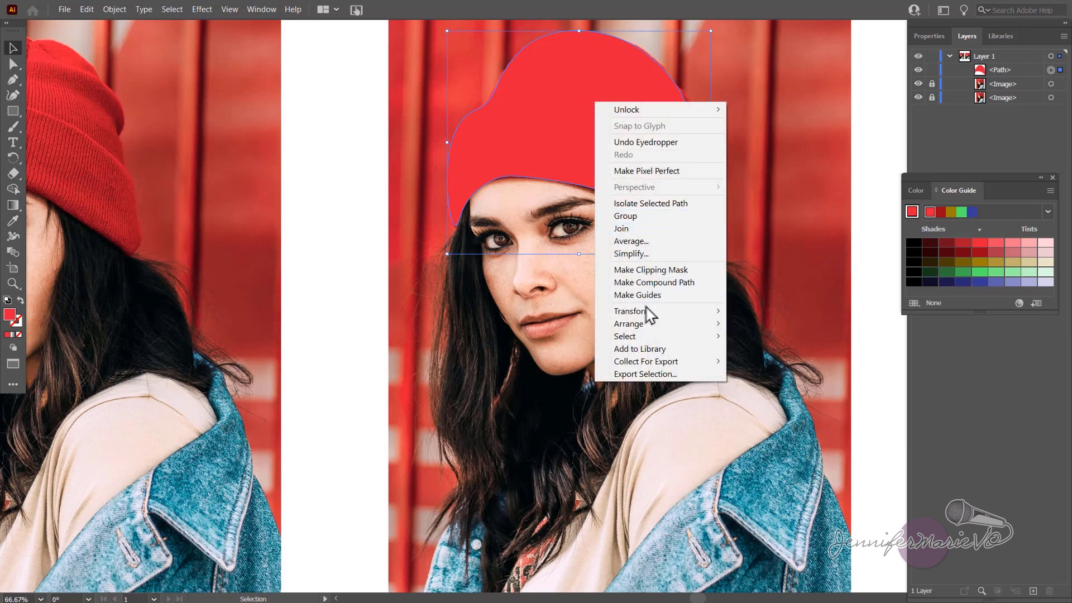
mouse_move(651, 325)
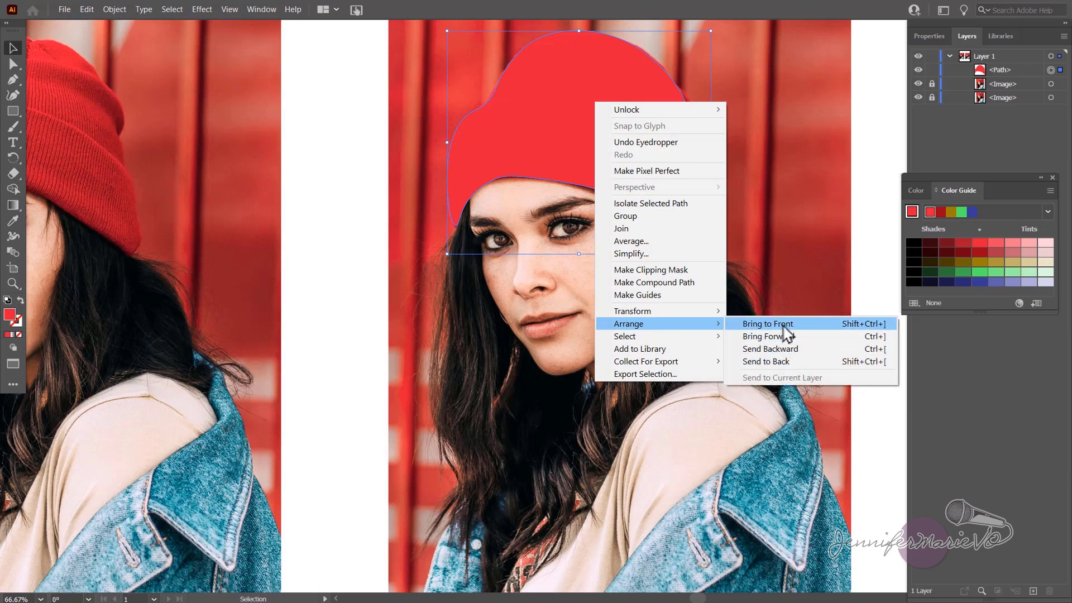
click(779, 361)
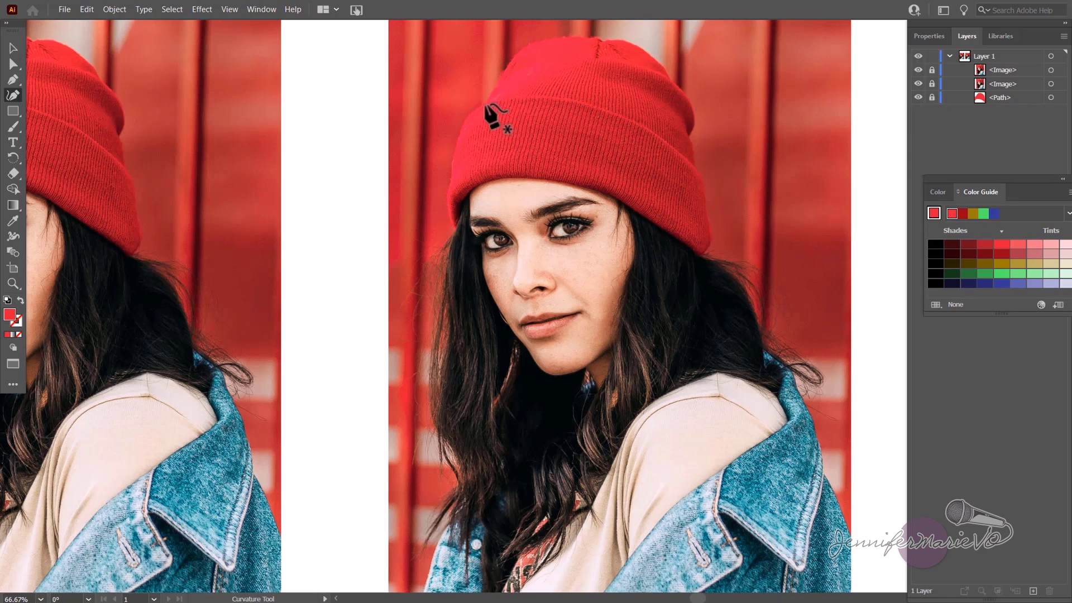
Trace the left edge of the beanie's folded brim with the Curvature tool, from the fold down to the lower-left tip
click(486, 104)
click(464, 118)
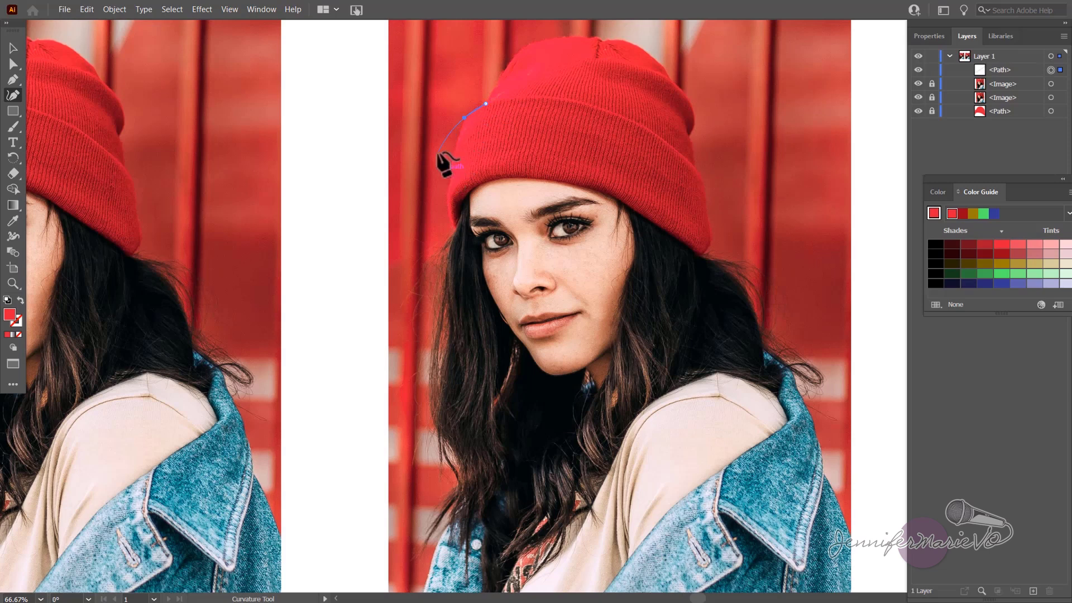
click(456, 145)
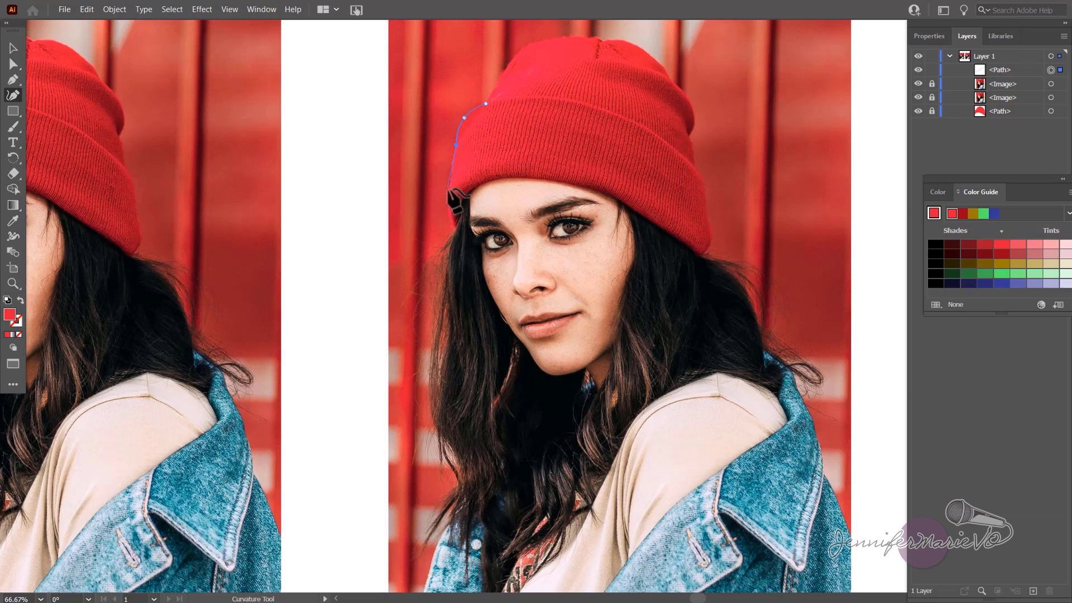
click(447, 190)
click(456, 225)
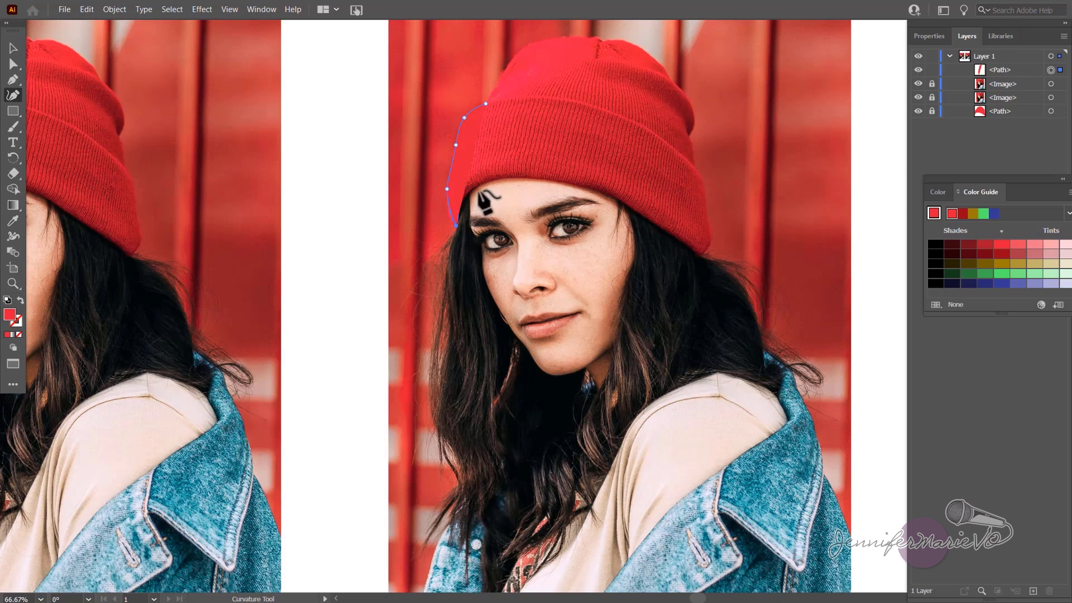
Continue the brim path along its lower edge across the forehead to the brim's lower-right tip
click(467, 192)
click(516, 176)
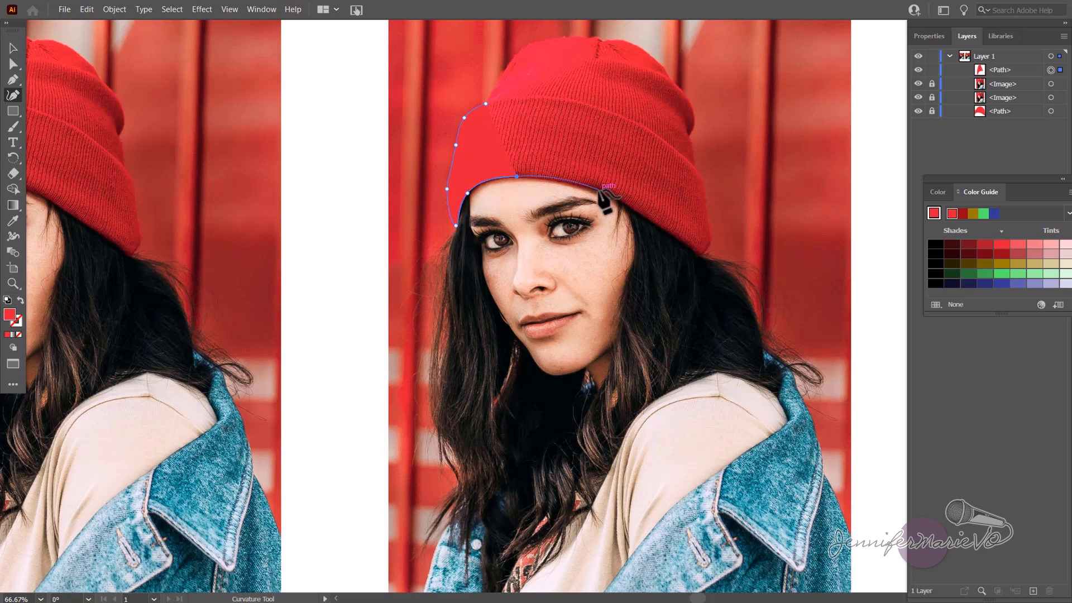
click(600, 189)
click(689, 246)
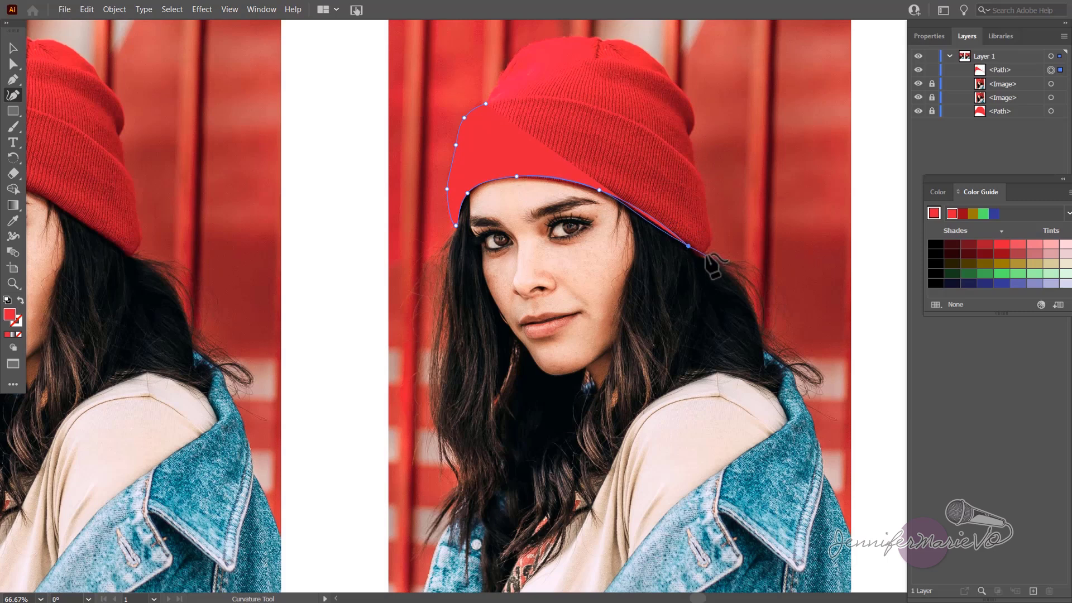
click(700, 254)
Trace up the brim's right side and back along the upper fold line to complete the folded-brim shape
click(710, 240)
click(706, 205)
click(701, 173)
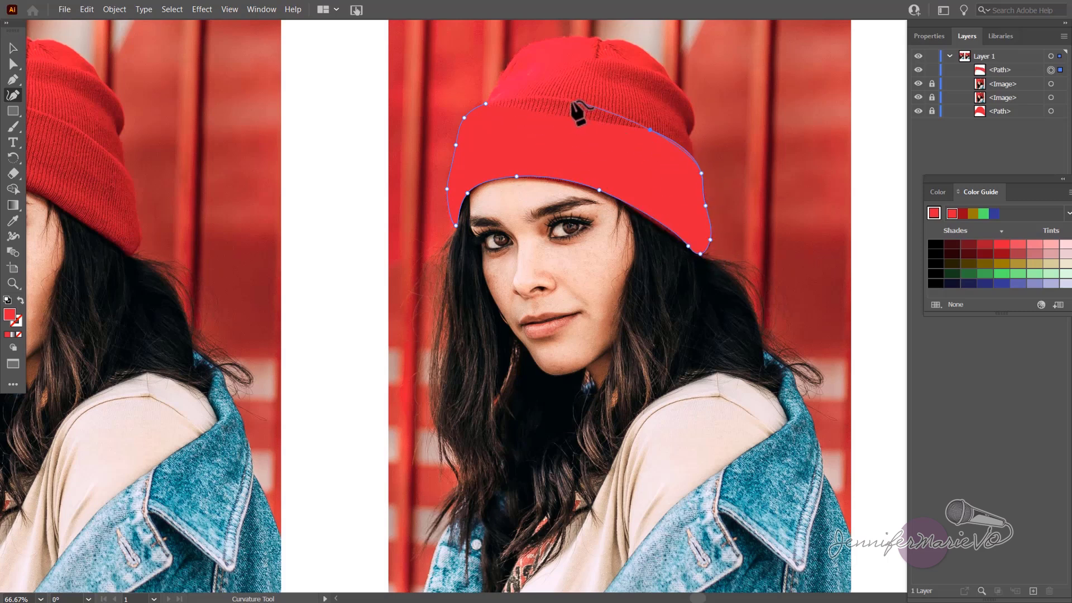
click(570, 100)
click(513, 100)
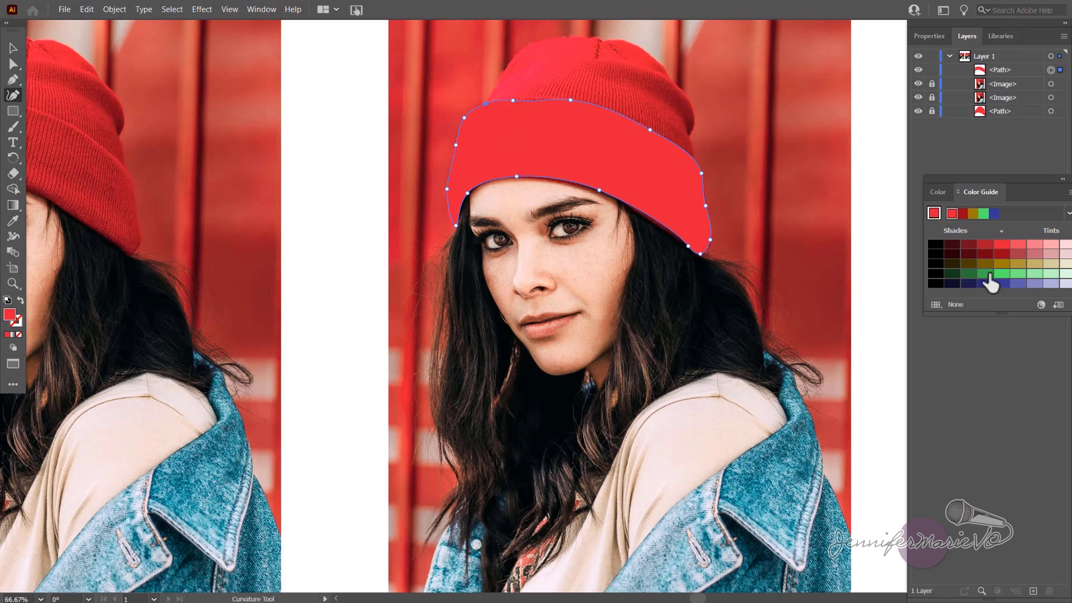
Fill the folded-brim shape with a darker red sampled with the Eyedropper from the left-hand photo
click(964, 214)
click(13, 220)
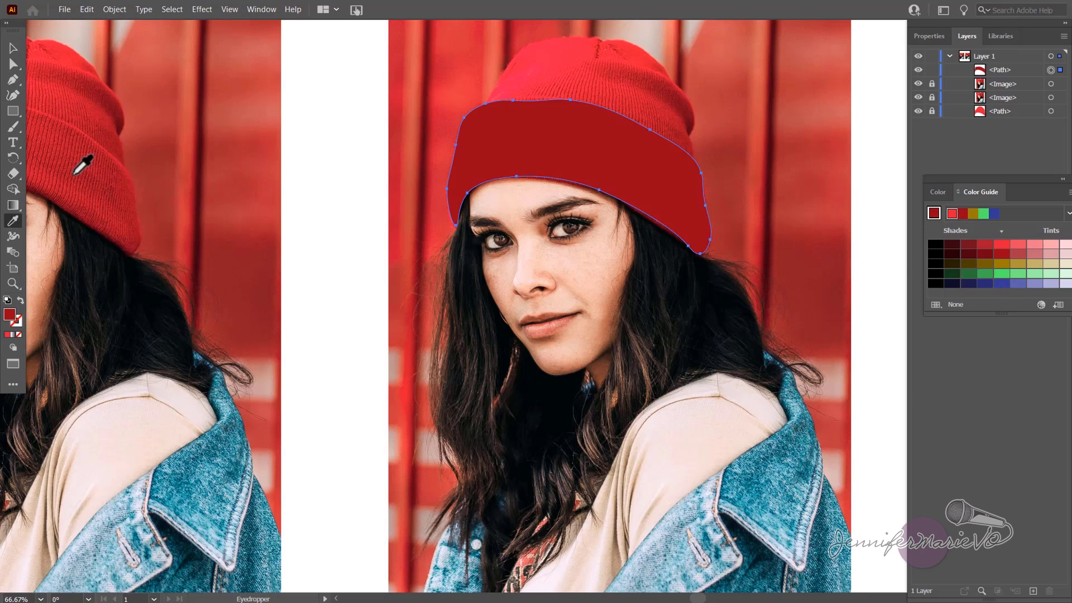
click(187, 144)
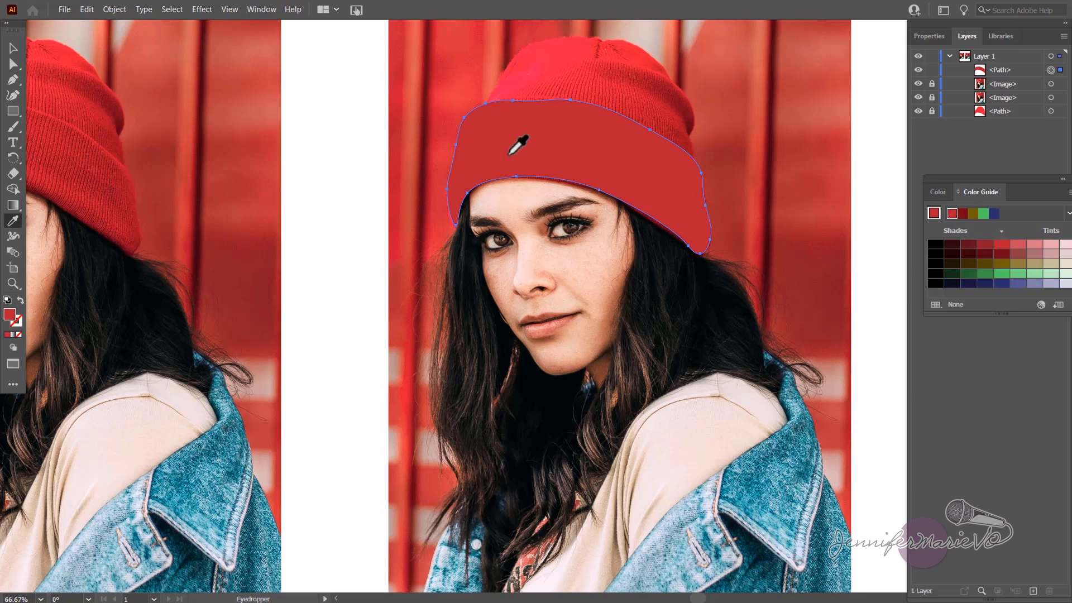
Adjust the curvature point on the brim shape's lower edge above the forehead
click(12, 95)
click(598, 190)
click(596, 190)
Send the folded-brim shape to the back and lock its path
key(v)
right_click(572, 121)
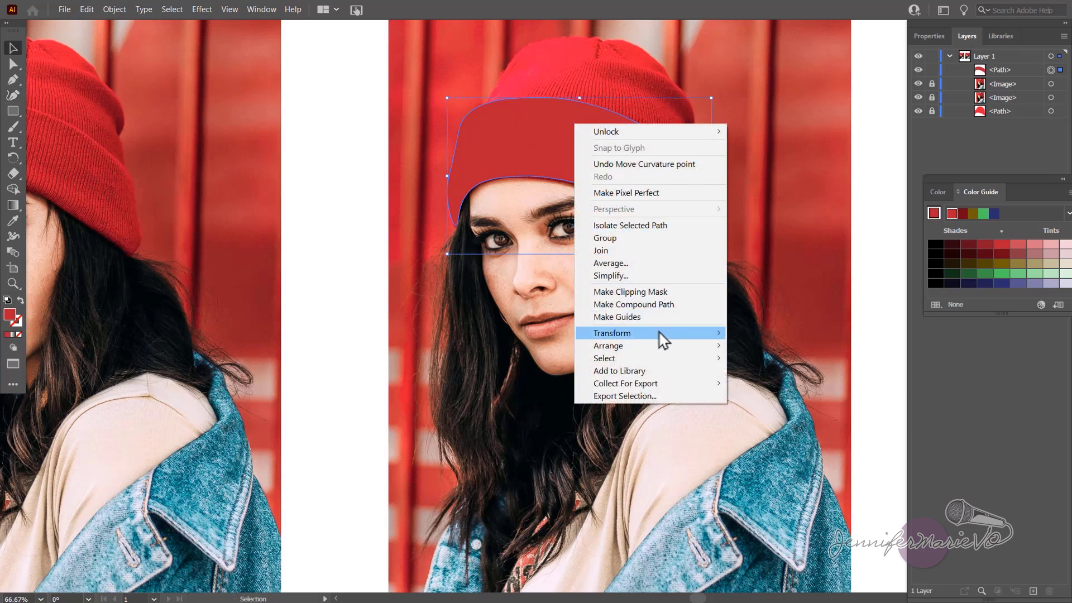
mouse_move(663, 347)
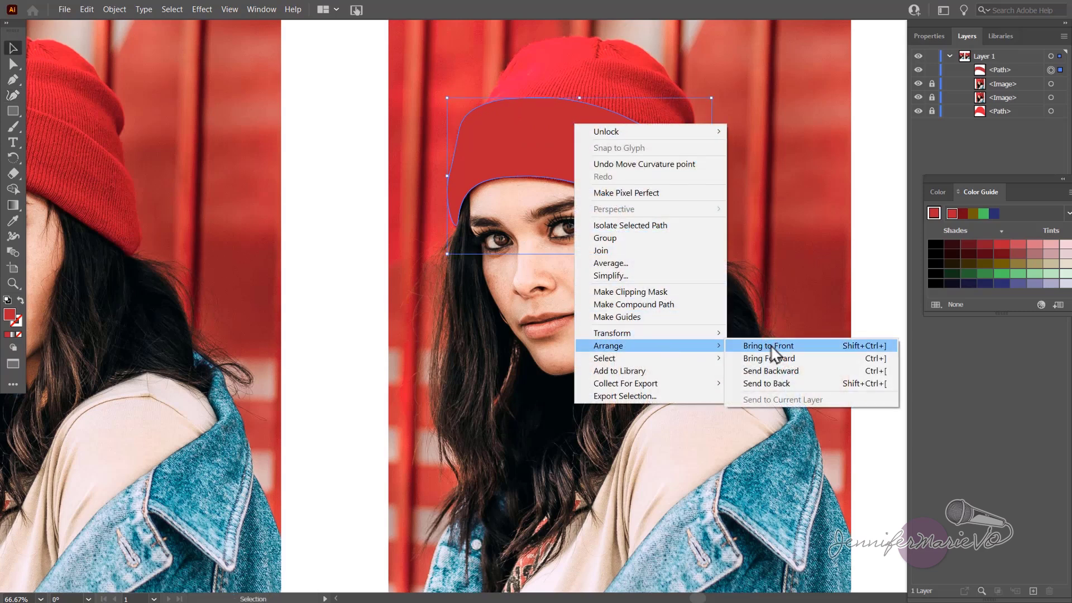
click(793, 385)
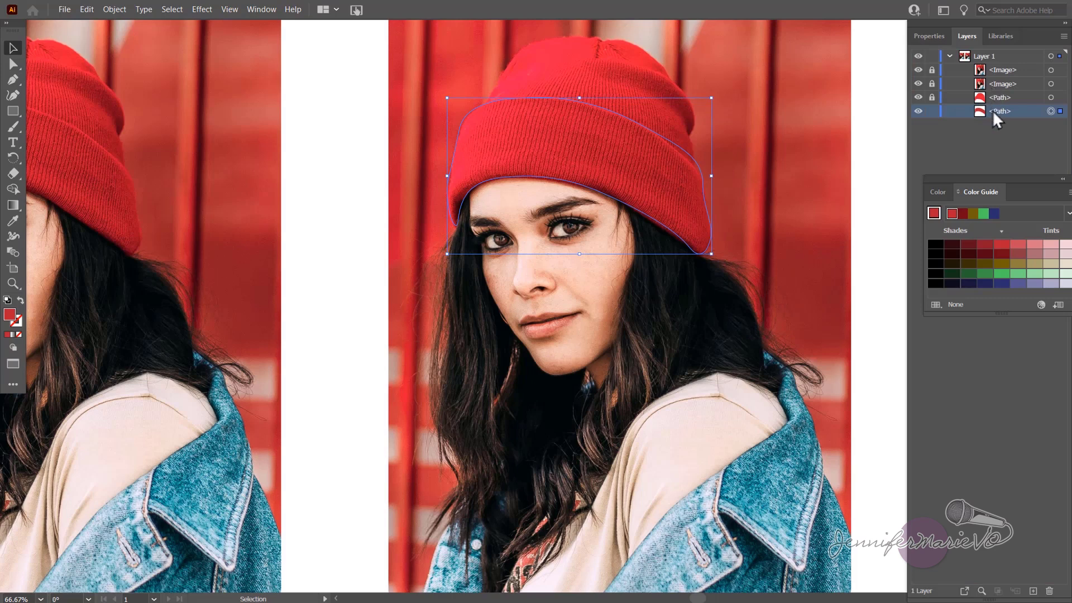
click(934, 111)
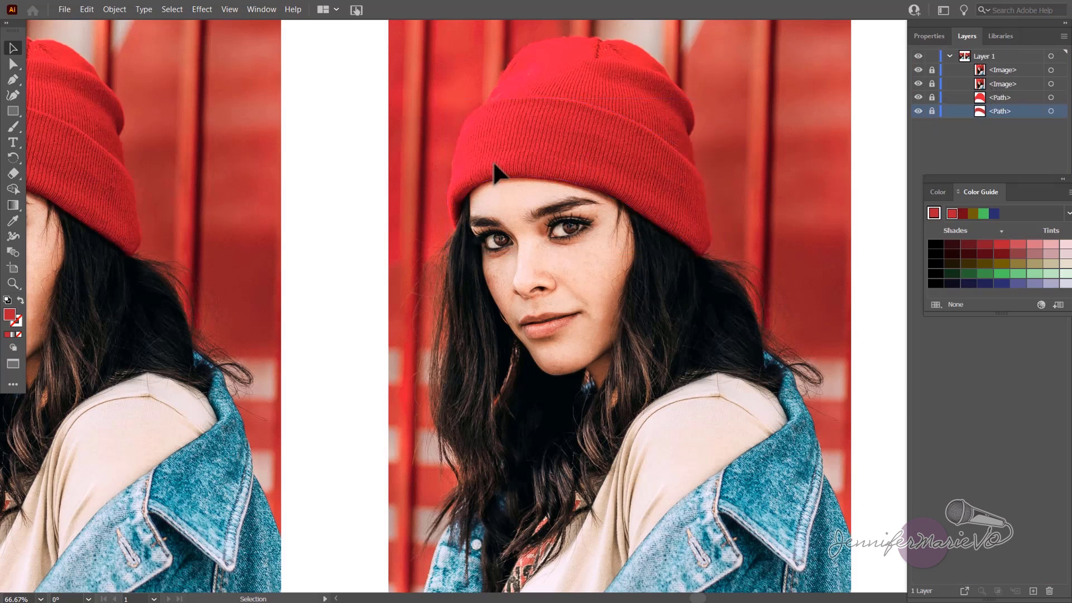
Start a face path on the right-hand portrait with the Curvature tool, from inside the brim down the left temple to the eye
scroll(656, 387, down, 2)
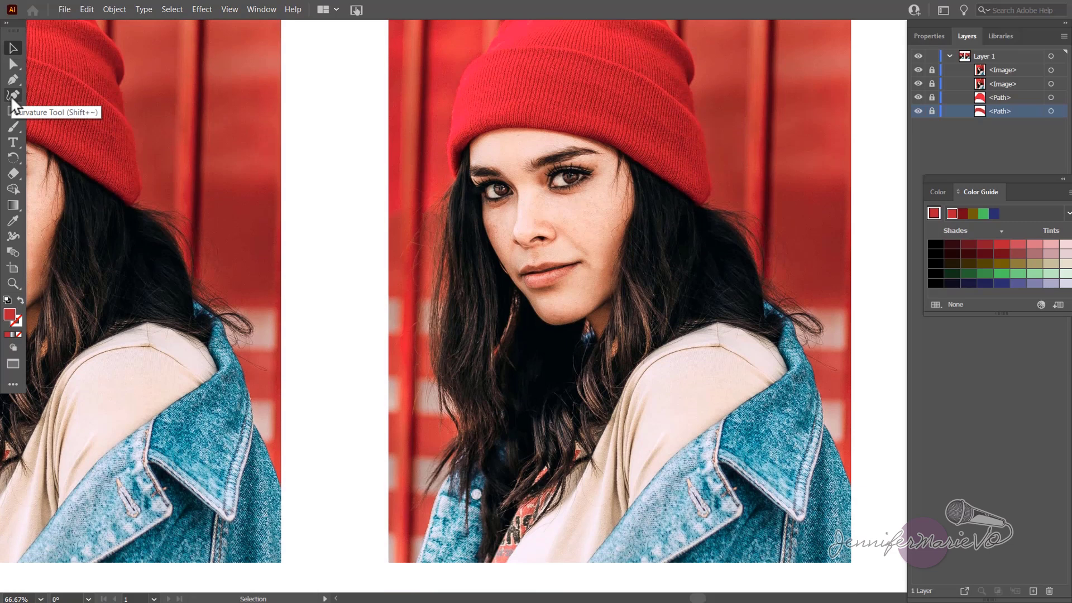
click(11, 95)
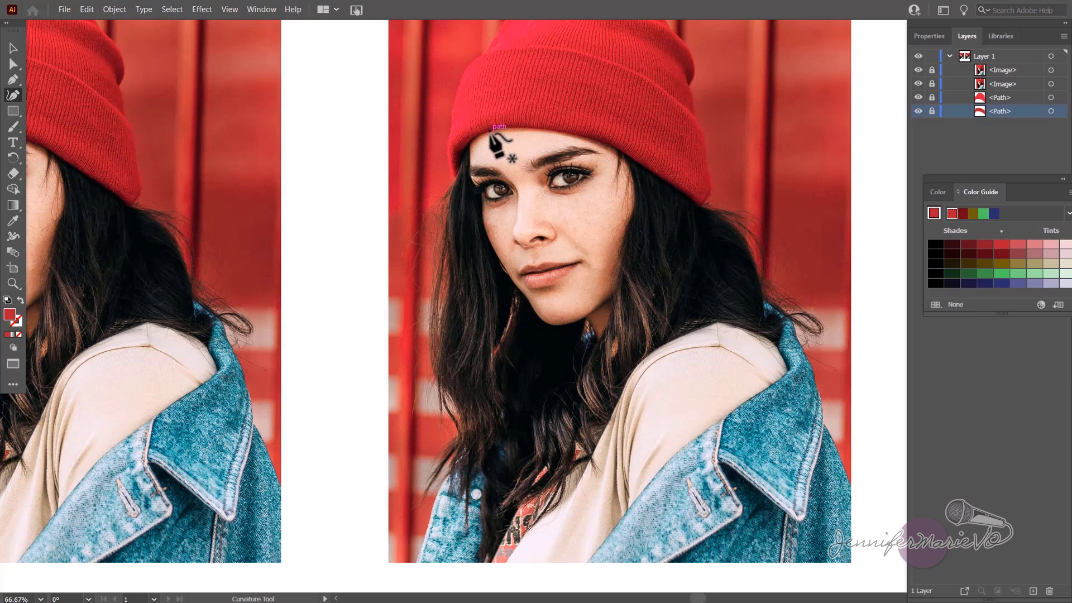
click(488, 118)
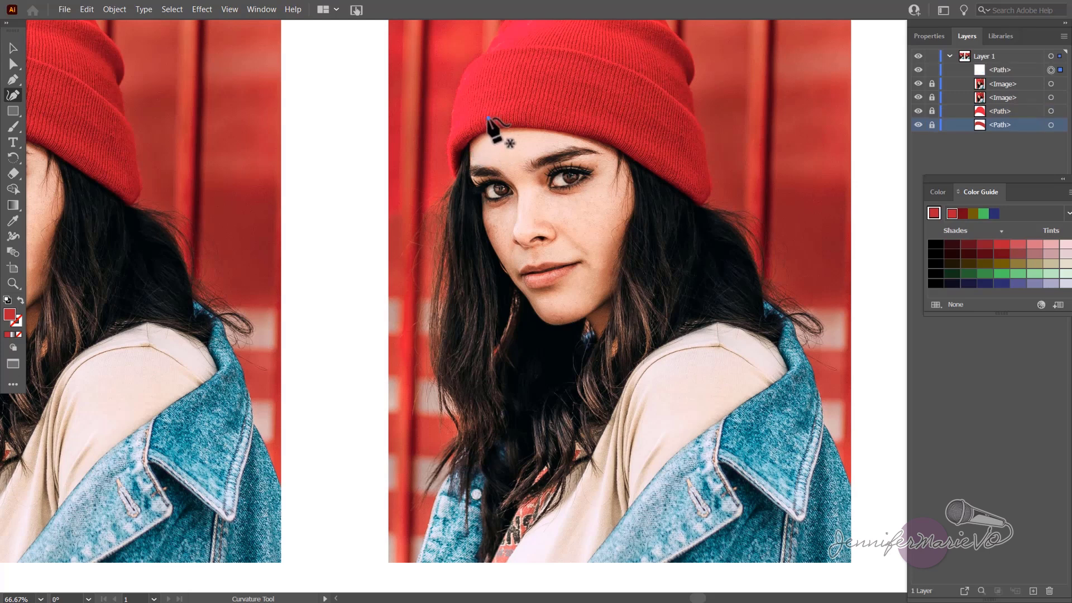
click(472, 132)
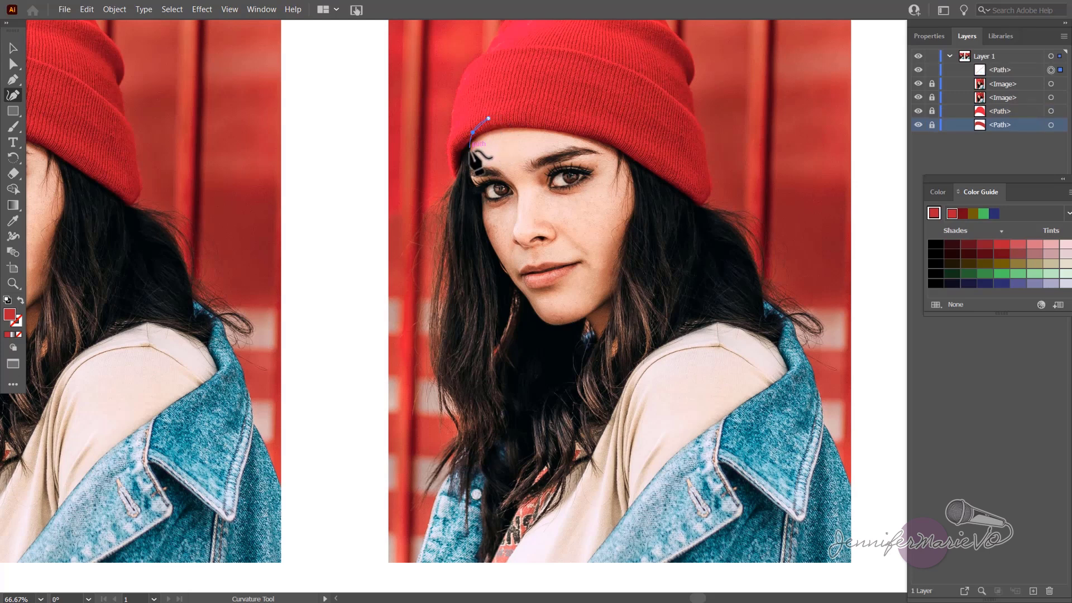
click(468, 155)
click(473, 186)
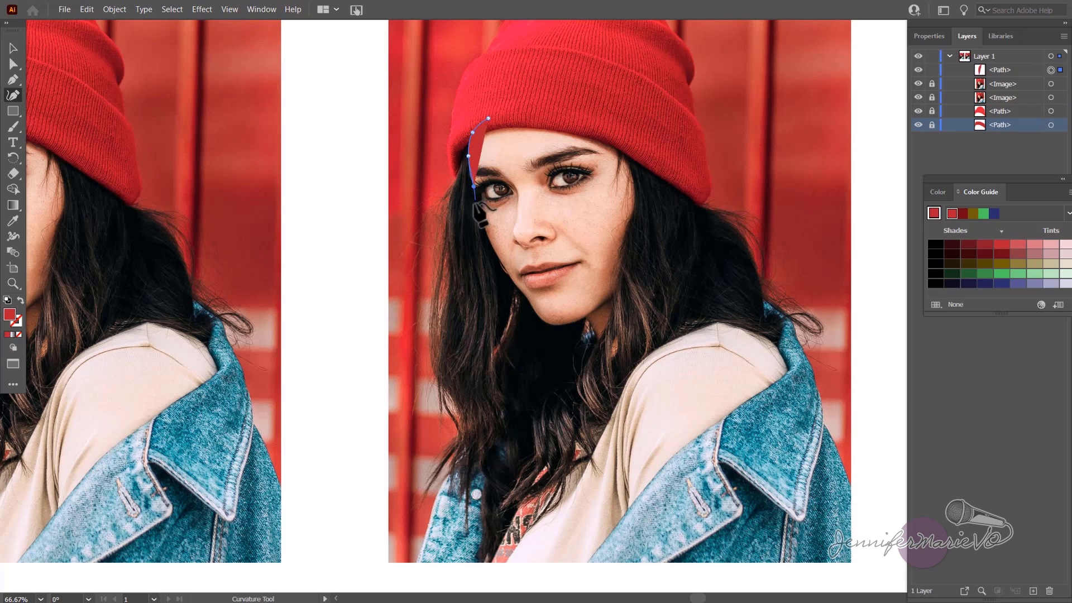
click(482, 199)
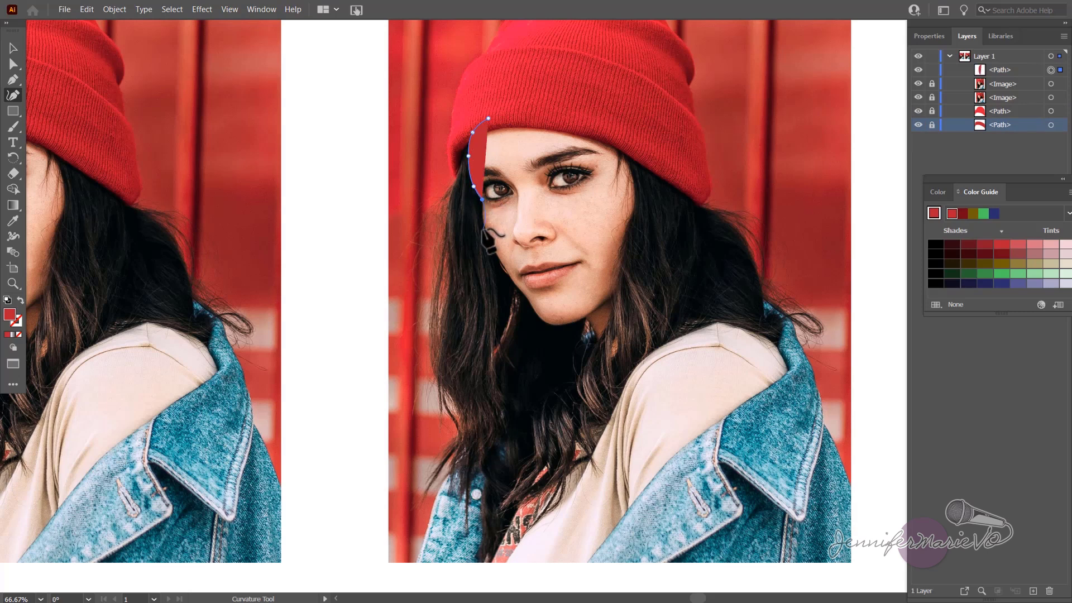
Continue the face path down the left cheek and jaw to the chin
click(481, 215)
click(495, 254)
click(516, 285)
click(530, 301)
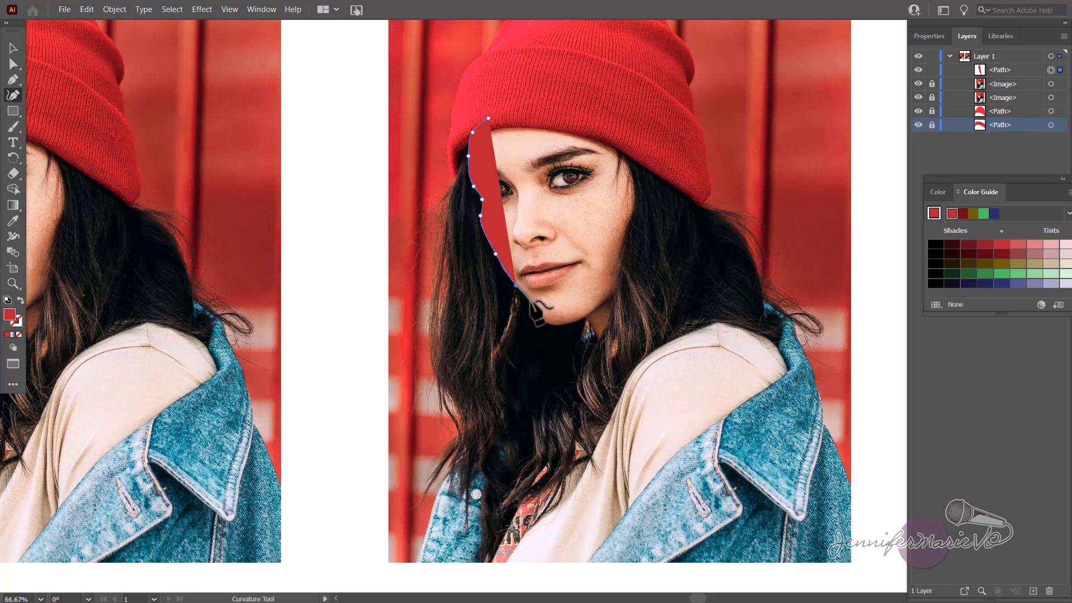
click(544, 322)
Trace the face path from the chin up the right jaw and cheek to the hair beside the eye
click(586, 317)
click(613, 290)
click(627, 253)
click(641, 203)
Finish the face path across the forehead just above the brim's edge and close it at its starting point
click(634, 173)
click(614, 147)
click(584, 126)
click(525, 117)
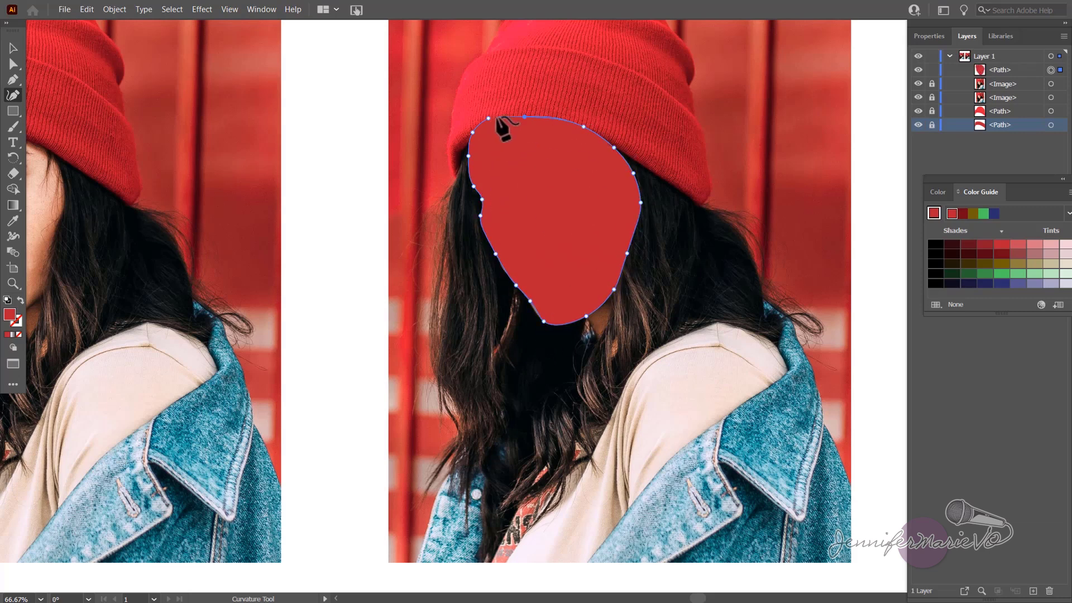
click(489, 118)
Fill the face shape with the light skin tone sampled from the left-hand portrait's cheek using the Eyedropper
click(12, 221)
scroll(73, 215, left, 5)
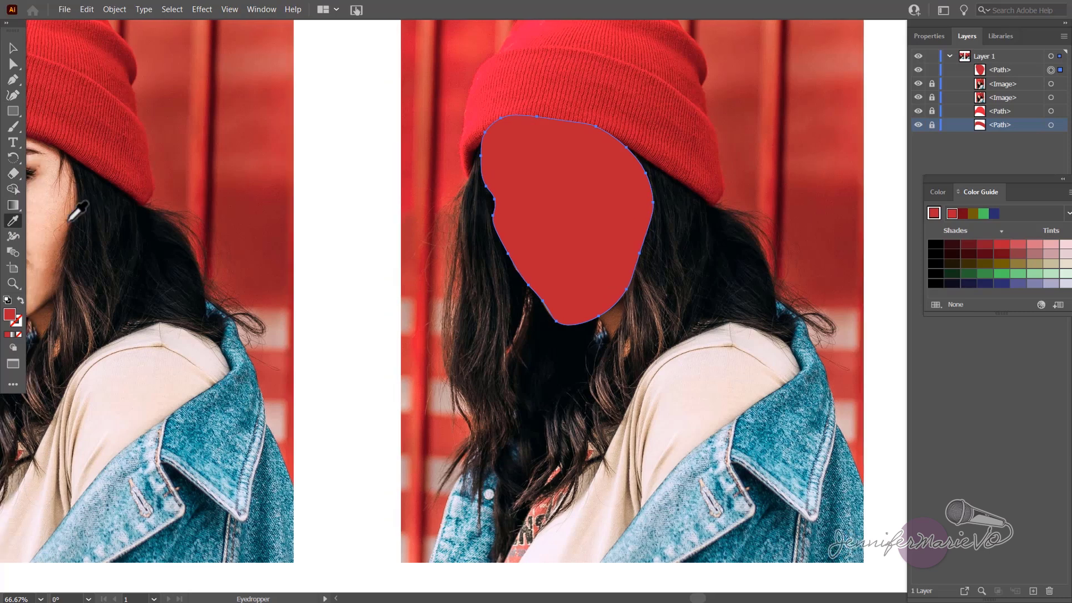
scroll(68, 221, left, 1)
click(145, 210)
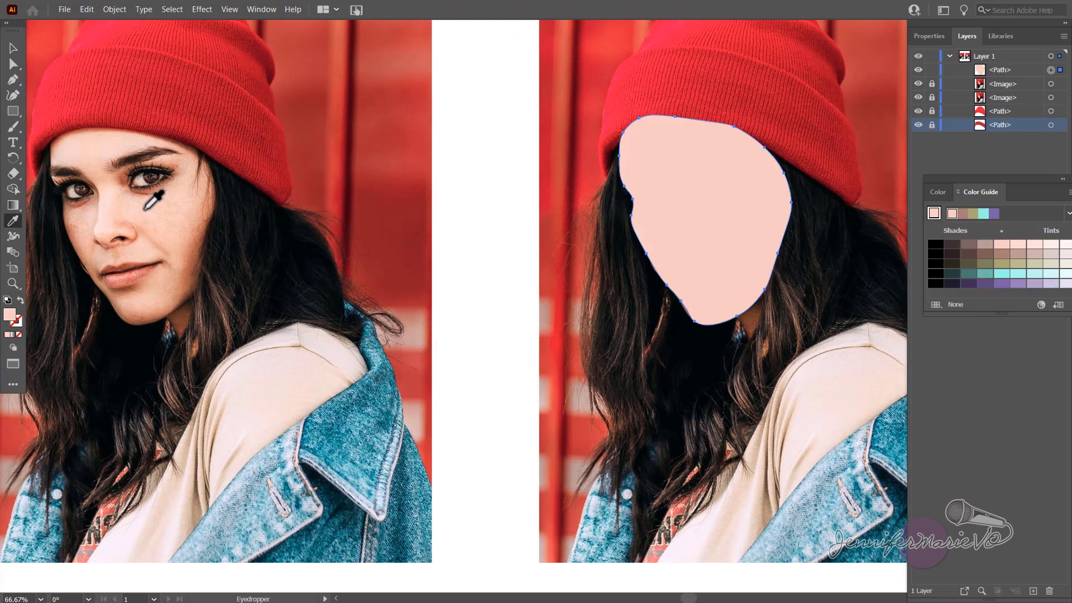
Send the face shape to the back and lock its path
key(v)
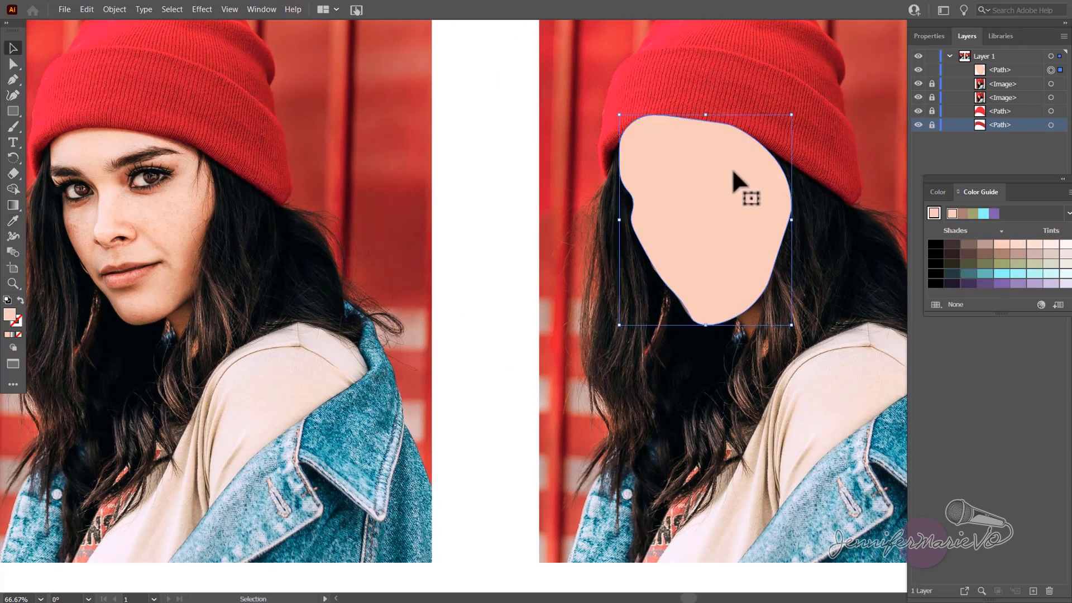
right_click(732, 170)
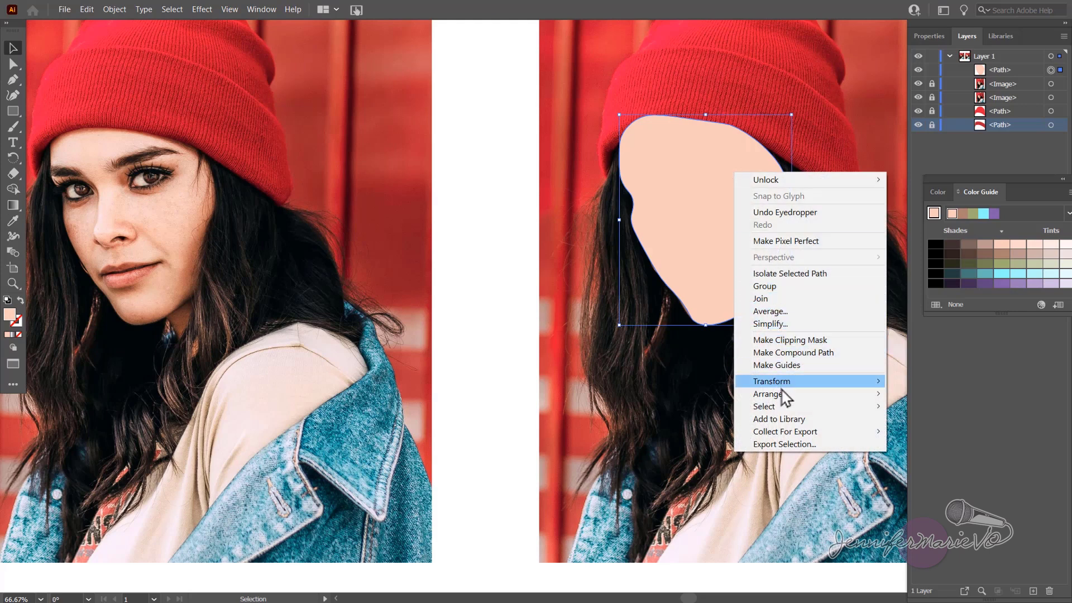
mouse_move(788, 395)
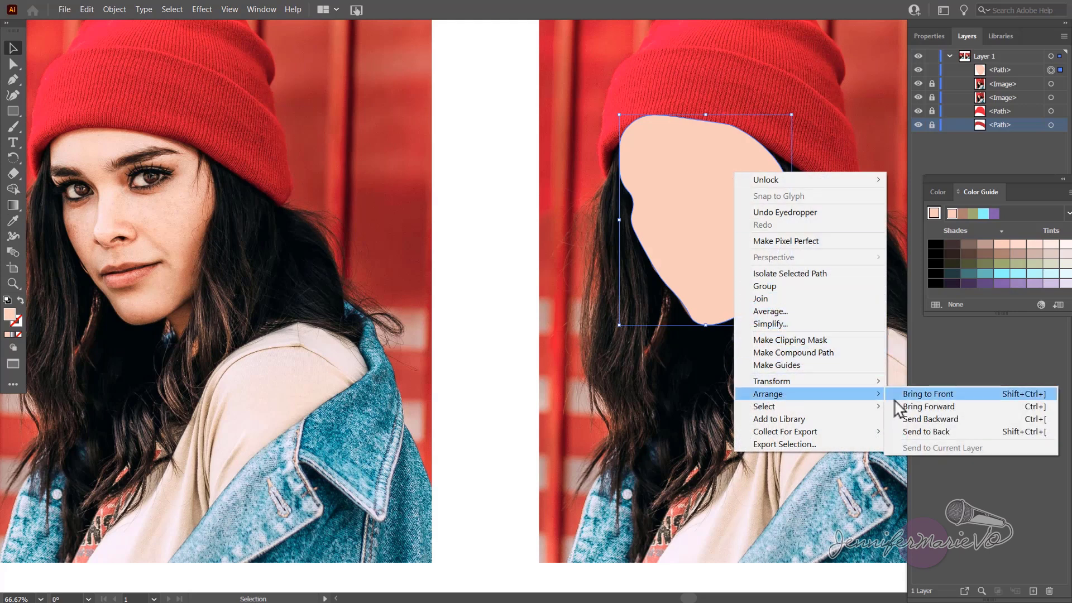
click(912, 432)
click(932, 125)
Start a hair path on the right-hand portrait with the Curvature tool, from the brim down the outer edge of the left hair section
scroll(866, 220, left, 15)
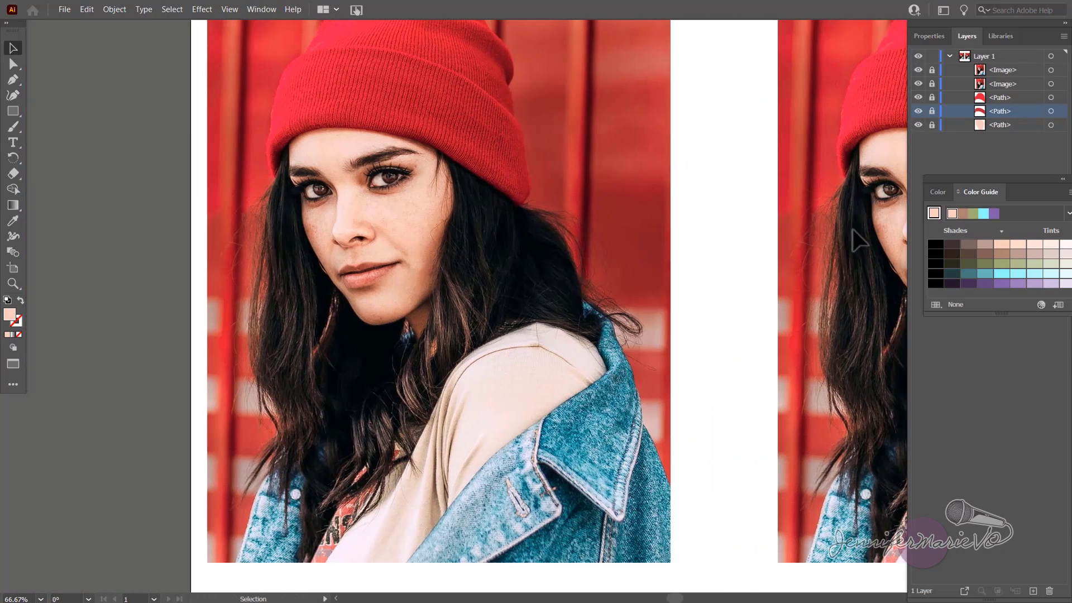
scroll(853, 228, right, 20)
scroll(821, 239, up, 1)
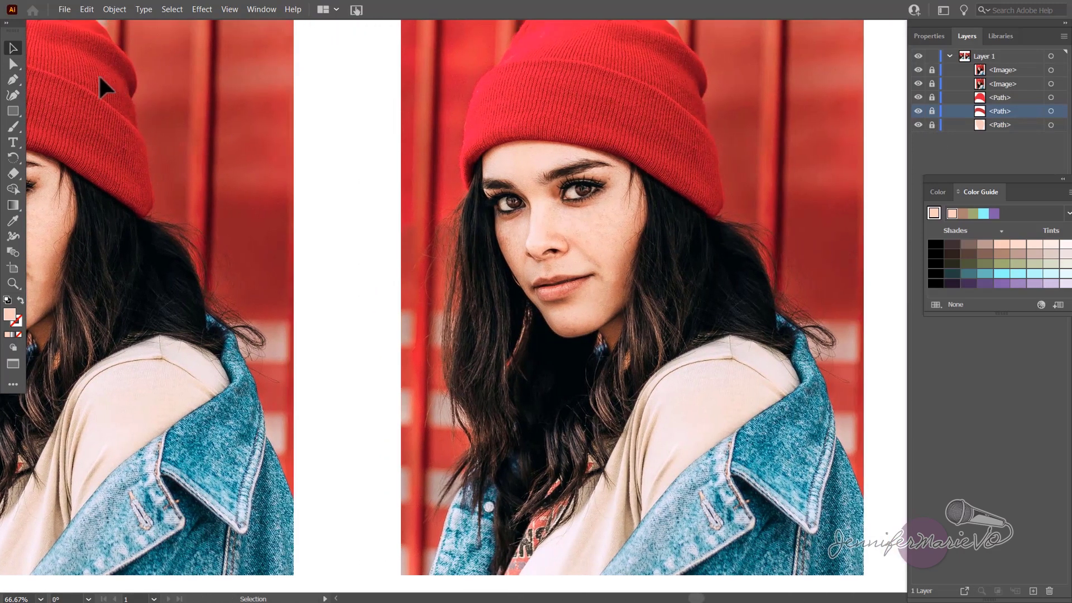
click(12, 96)
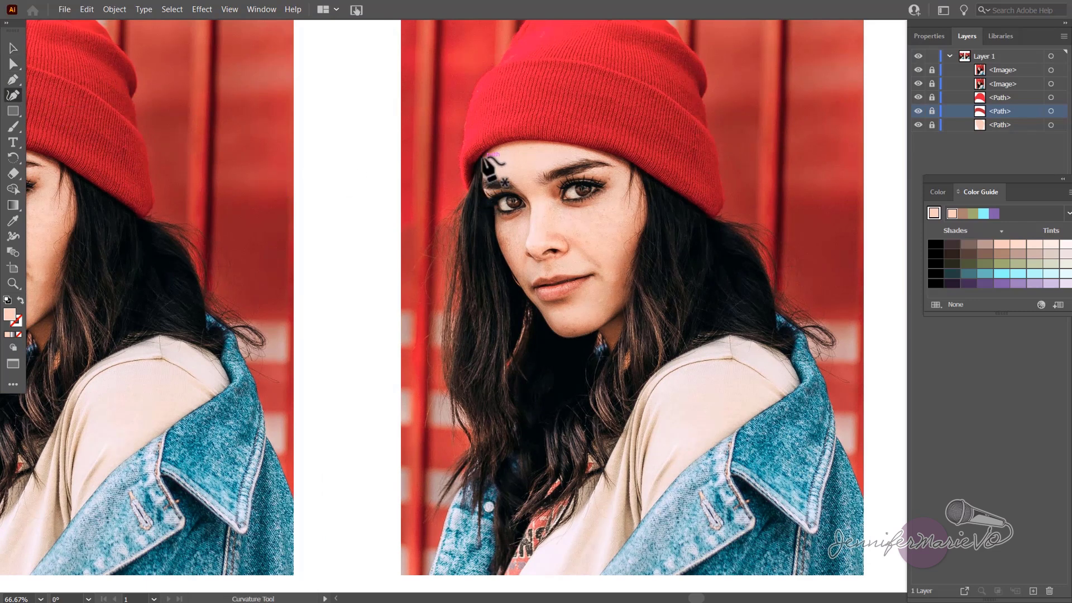
click(480, 156)
click(468, 174)
click(469, 193)
click(454, 215)
click(456, 247)
click(450, 268)
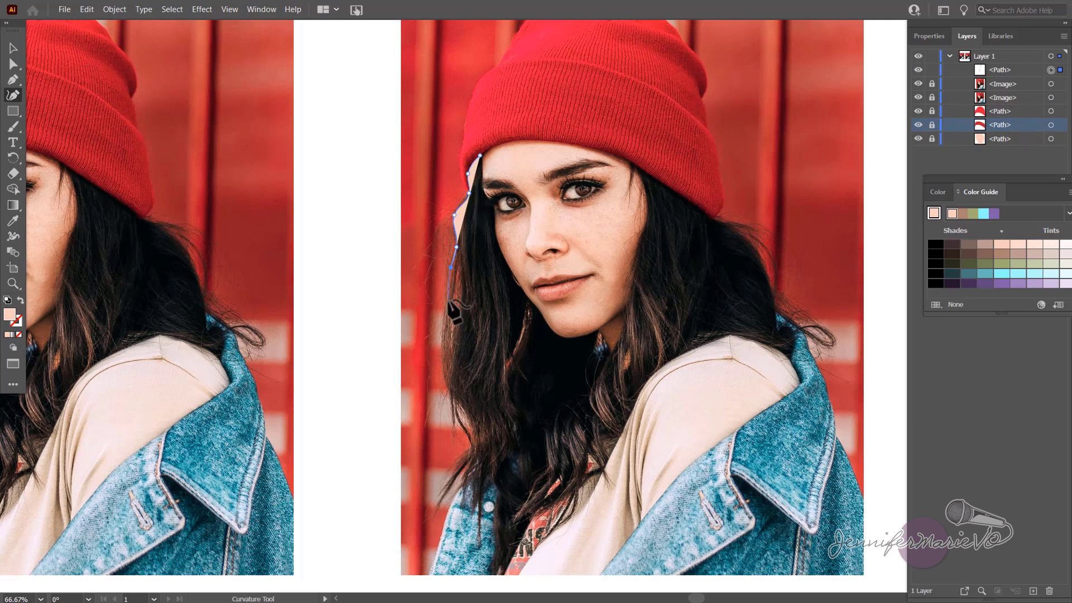
Continue the hair path down the wavy outer edge to the left strand tips above the jacket
click(451, 299)
click(443, 319)
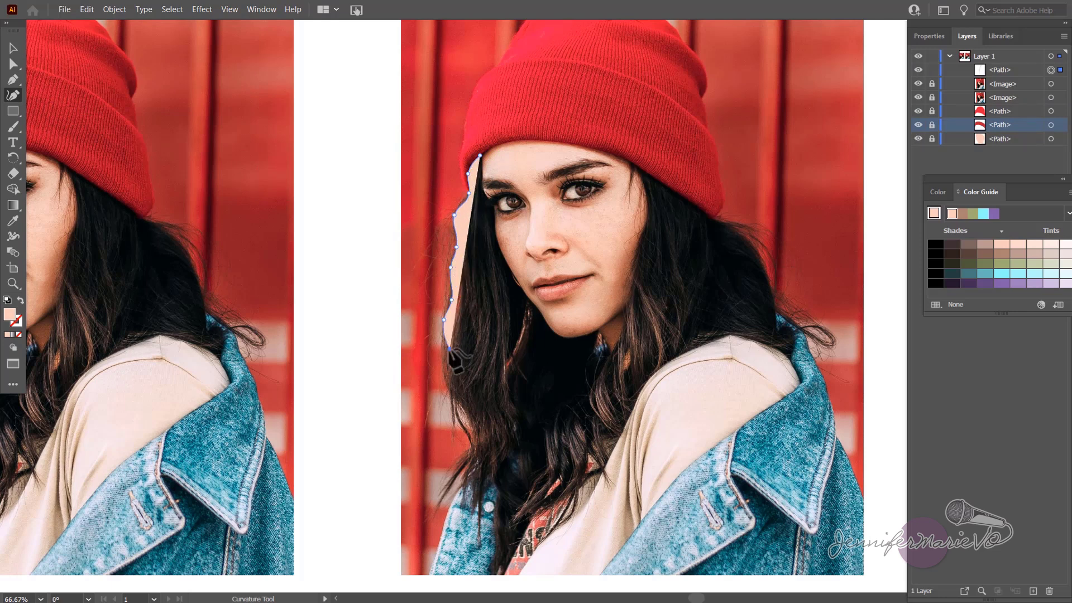
click(449, 348)
click(442, 372)
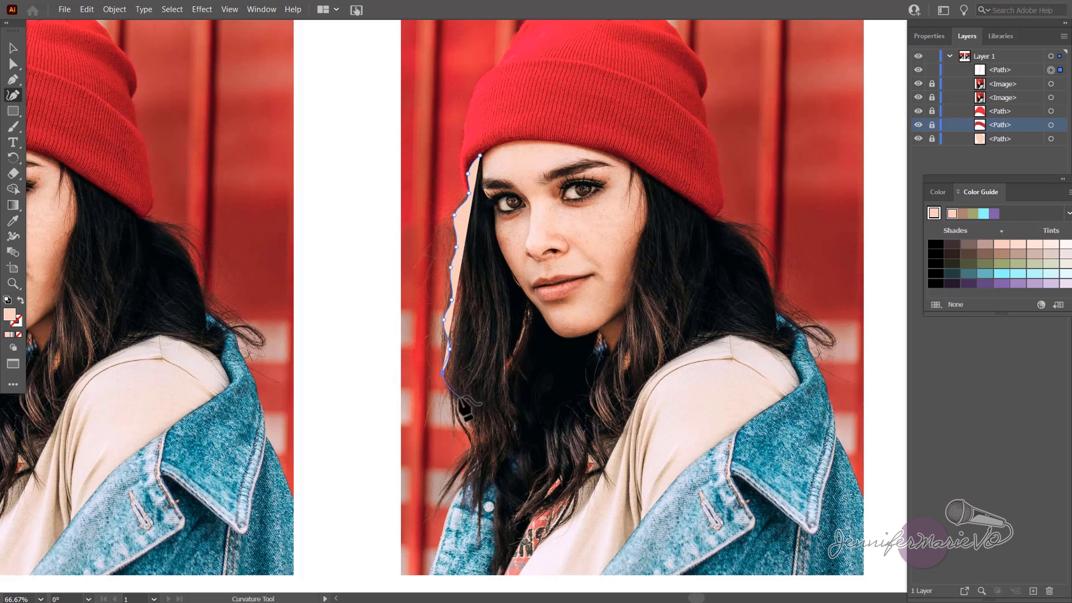
click(459, 397)
click(456, 426)
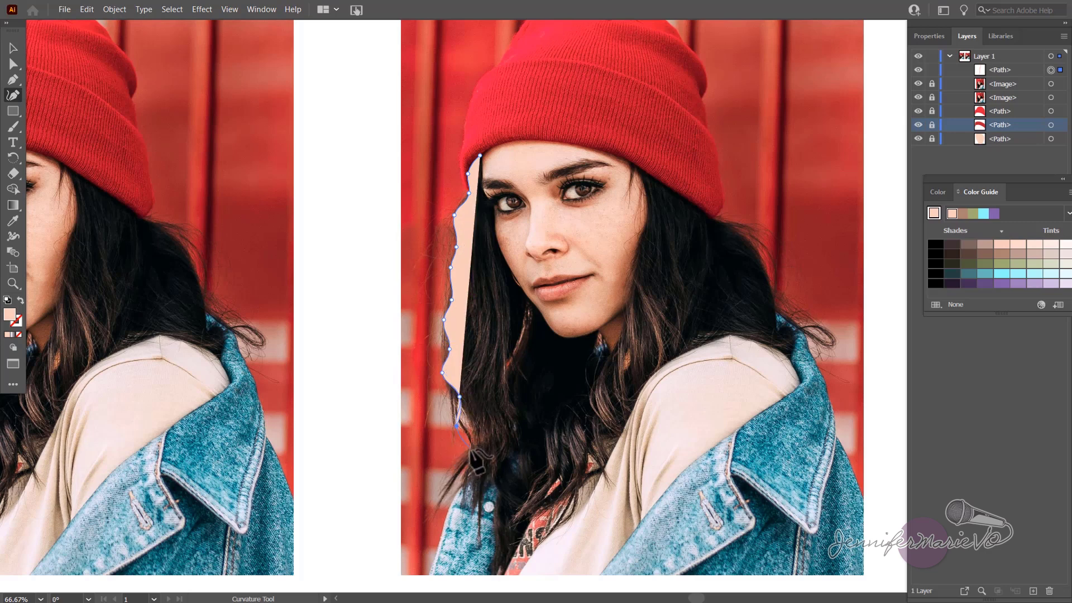
click(472, 450)
click(448, 484)
Trace the hair's lower edge, go up past the shirt and back along the chin and left cheek, and close the path at the brim
click(476, 503)
click(477, 531)
click(506, 550)
click(565, 511)
click(601, 454)
click(625, 412)
click(639, 379)
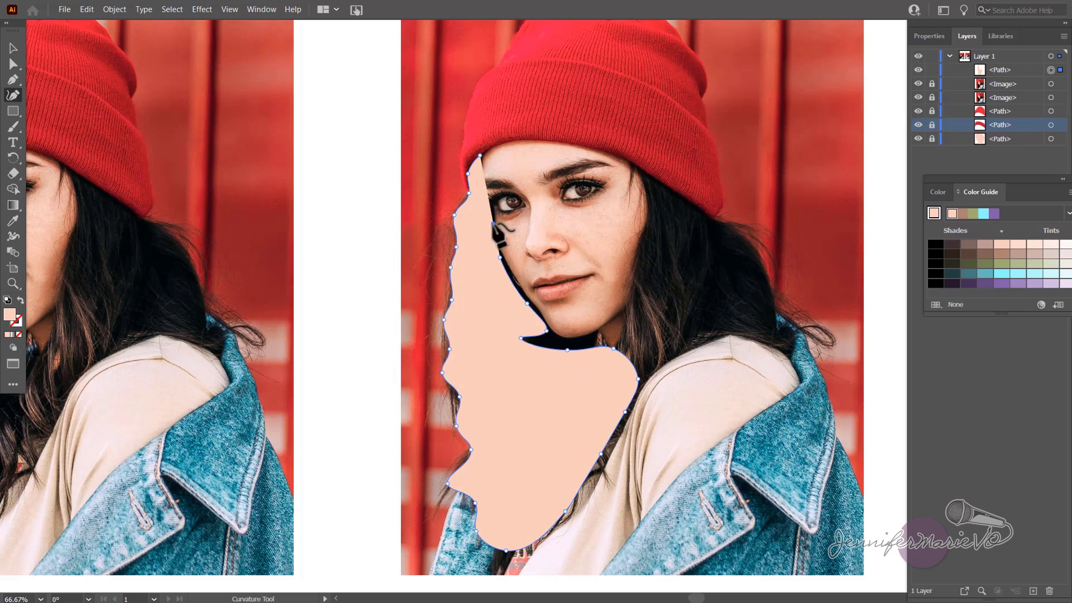
click(483, 189)
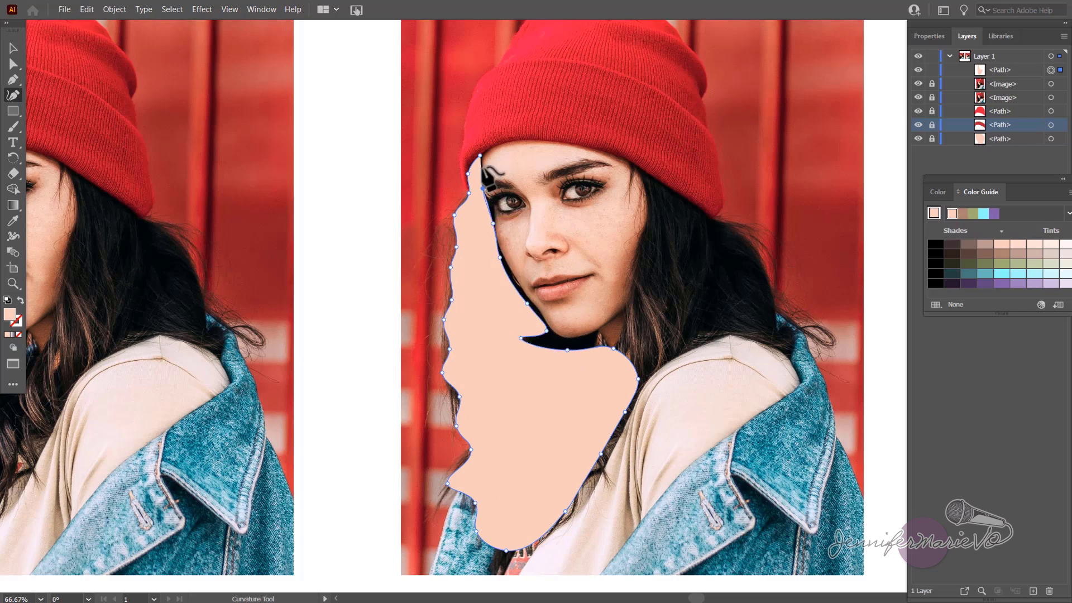
click(480, 157)
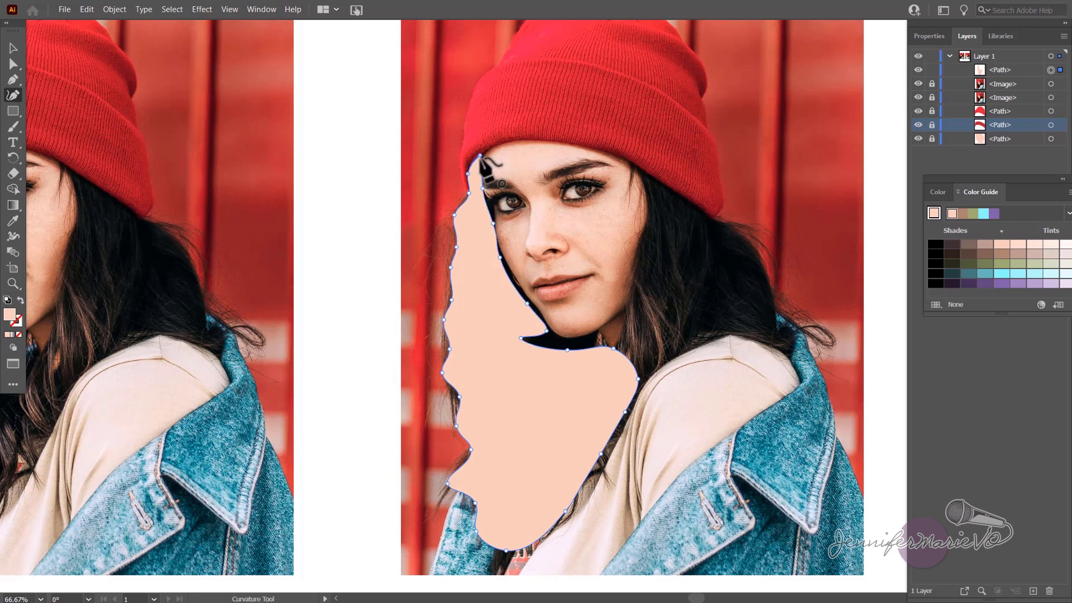
Reshape the hair path's inner edge by adding and moving anchor points so it follows the chin, left cheek and temple
drag(520, 338, 543, 342)
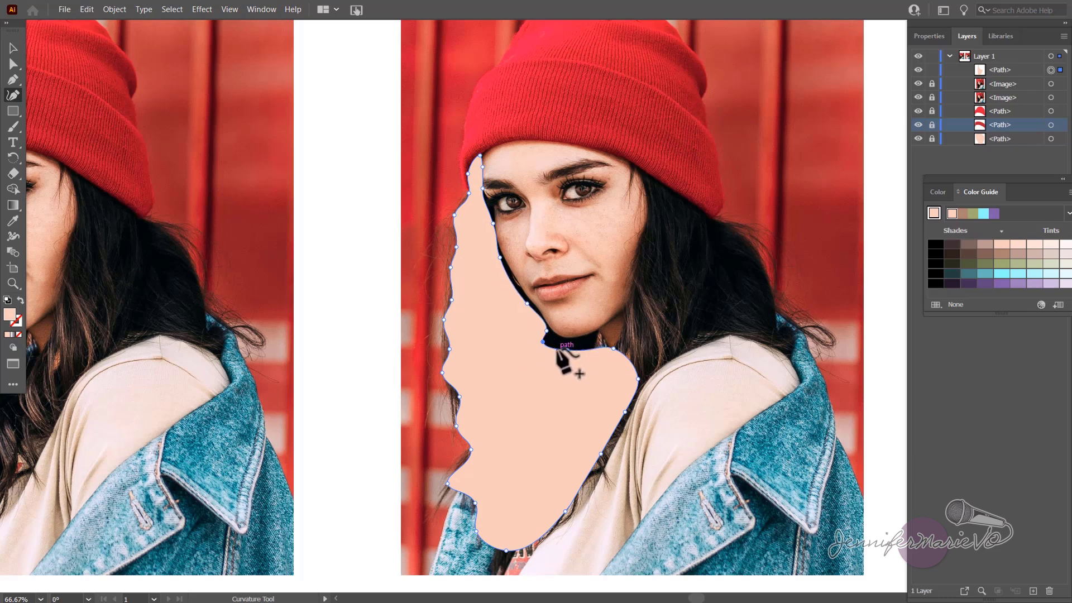
click(592, 350)
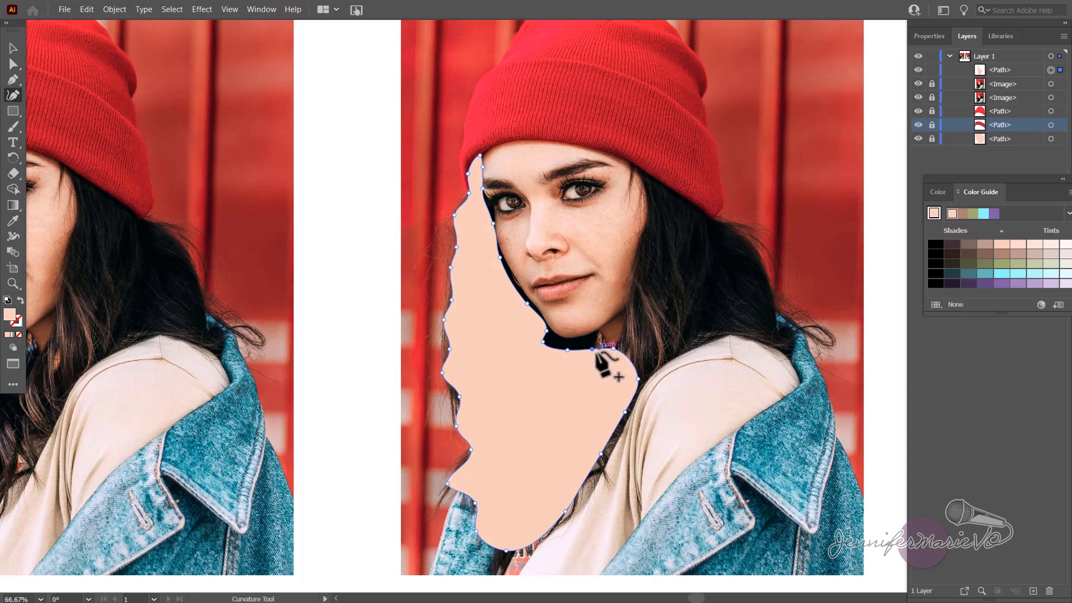
drag(591, 347, 567, 342)
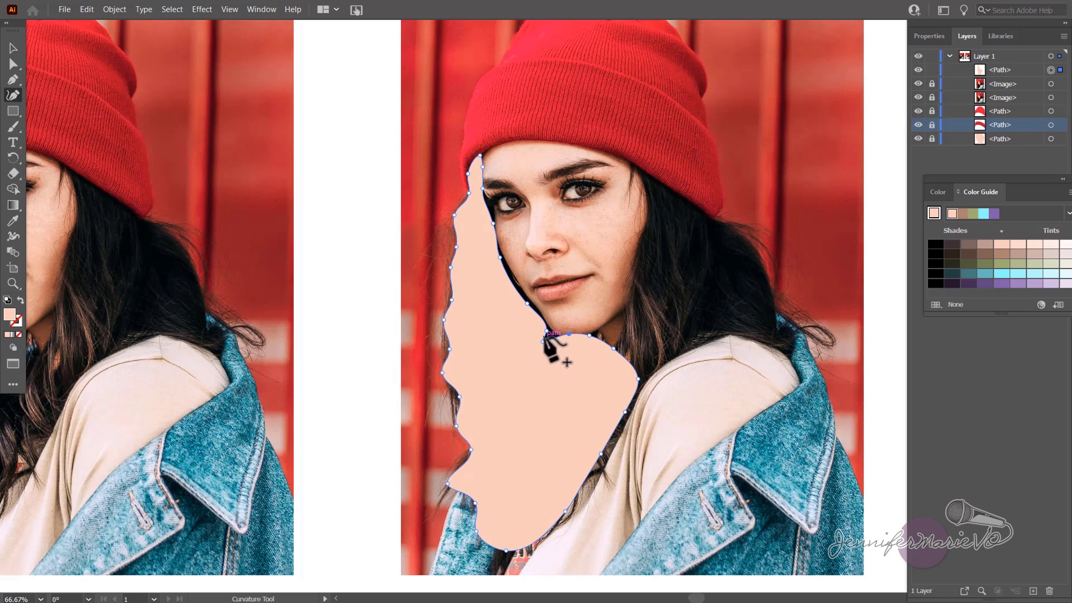
drag(542, 341, 531, 301)
click(534, 299)
click(506, 254)
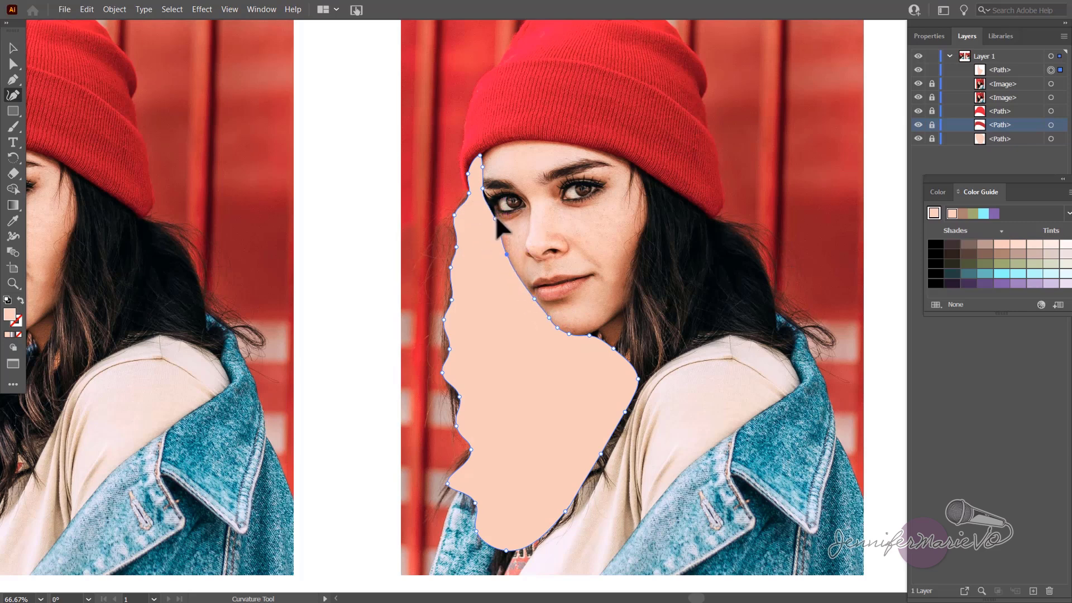
click(497, 214)
click(487, 189)
Adjust anchor points along the hair path's outer and lower edges to follow the wavy strands and pointed tips
drag(469, 195, 464, 196)
drag(452, 300, 447, 301)
drag(467, 457, 458, 454)
mouse_move(459, 491)
mouse_down()
mouse_move(432, 506)
mouse_move(454, 480)
mouse_up()
drag(471, 450, 460, 446)
drag(474, 503, 472, 510)
drag(460, 501, 462, 512)
drag(477, 531, 501, 529)
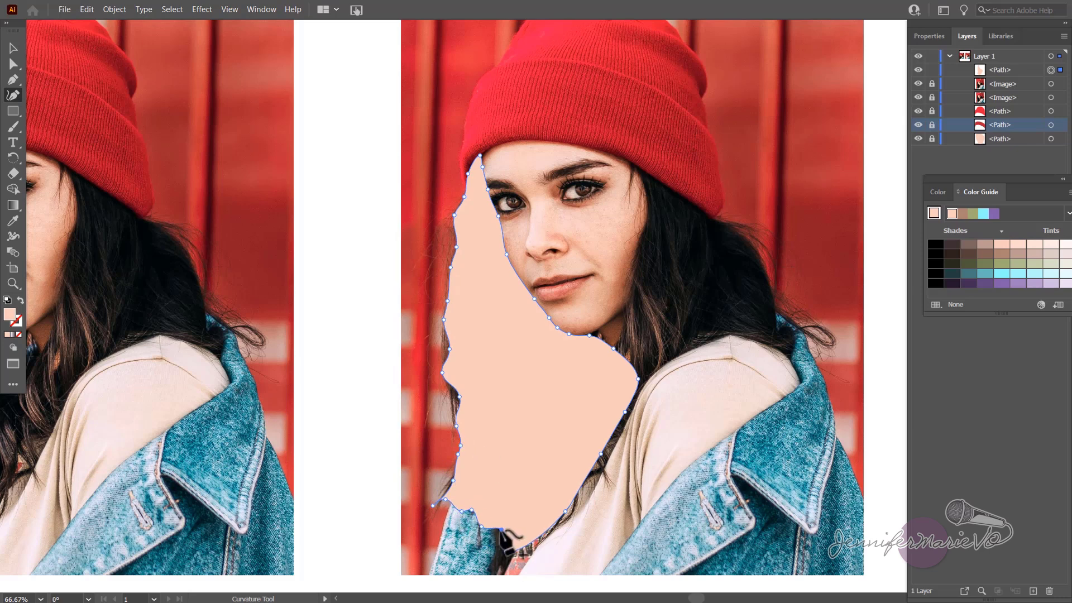
Fill the left hair shape with a dark brown sampled from the hair in the left-hand portrait using the Eyedropper
click(12, 221)
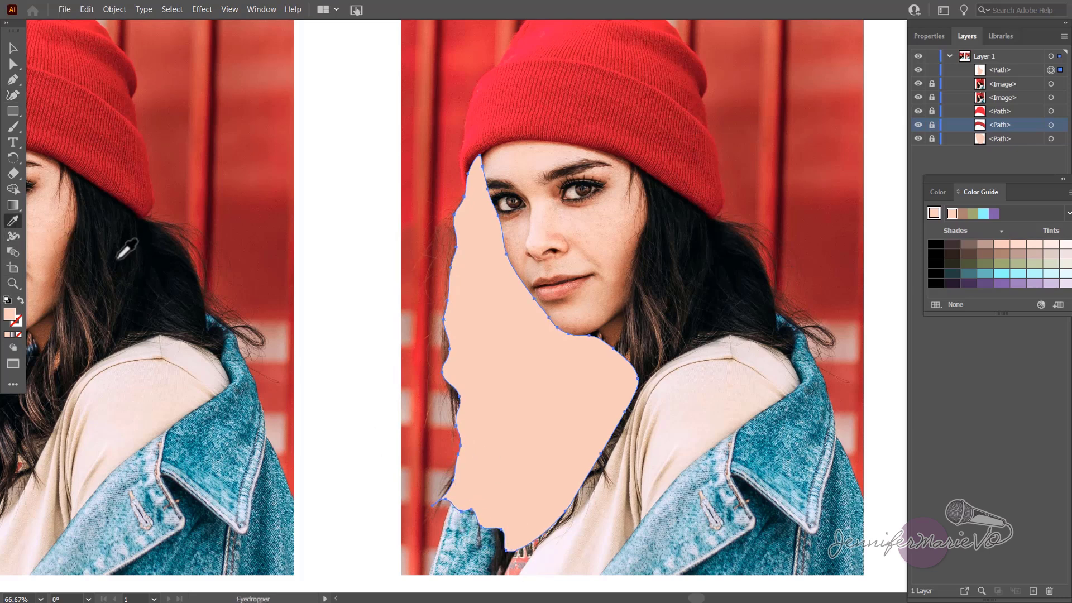
click(118, 258)
click(100, 254)
click(92, 260)
click(125, 274)
click(162, 285)
click(164, 260)
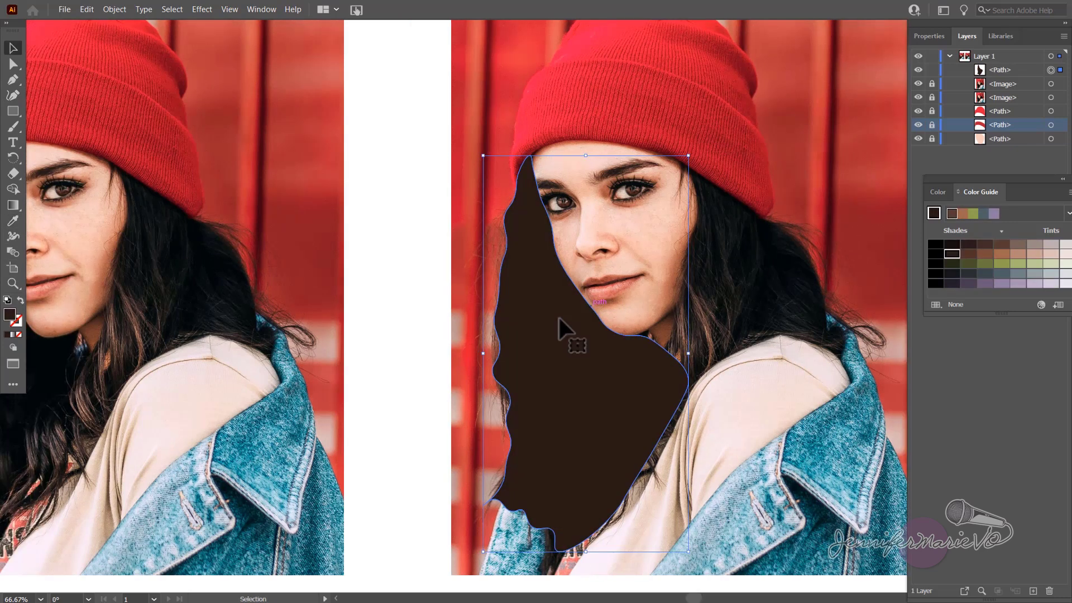
Send the left hair shape to the back and lock its path
right_click(552, 320)
mouse_move(586, 263)
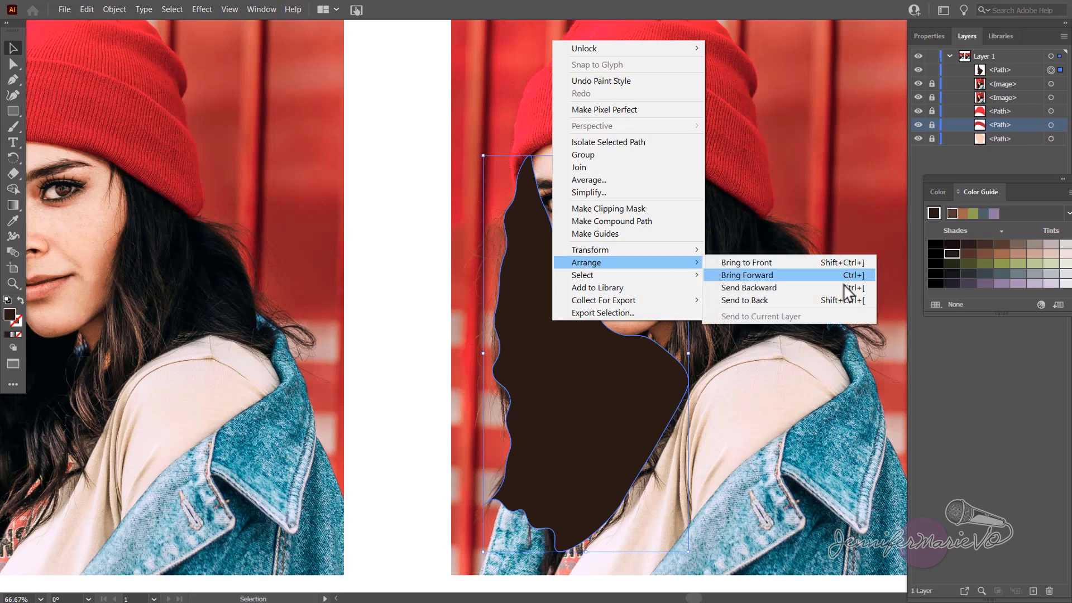
click(820, 302)
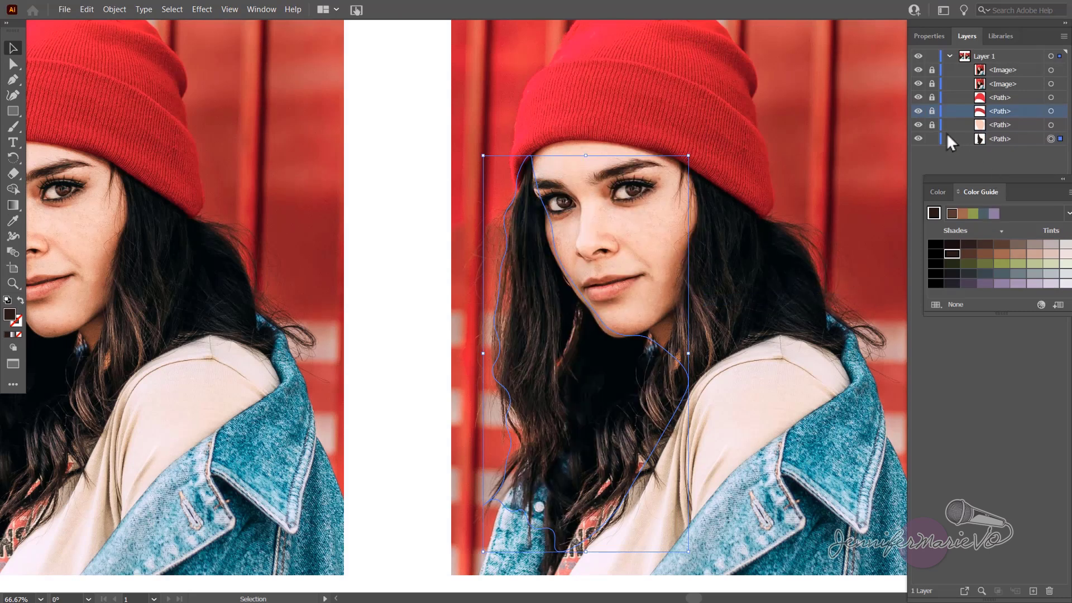
click(933, 140)
Start a path for the right hair section with the Curvature tool, from the brim down the right cheek to below the jaw
scroll(868, 157, right, 7)
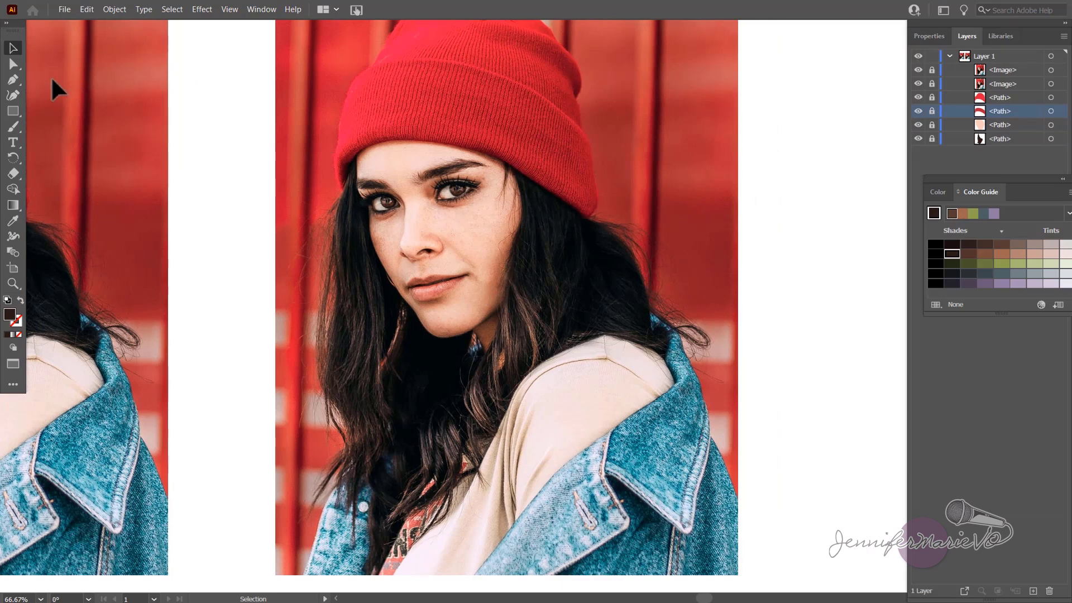
click(13, 95)
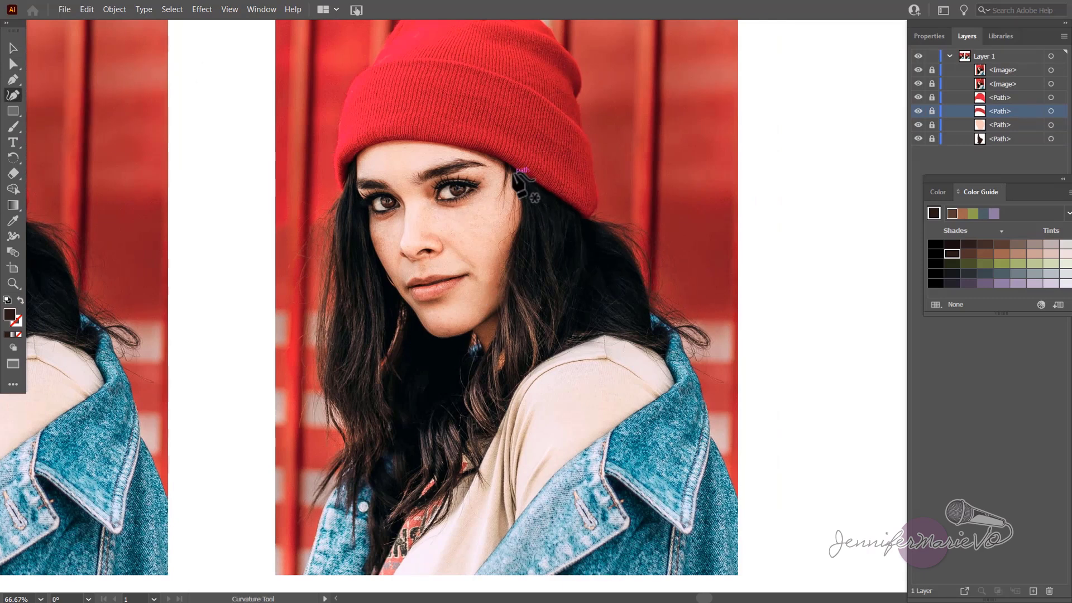
click(503, 280)
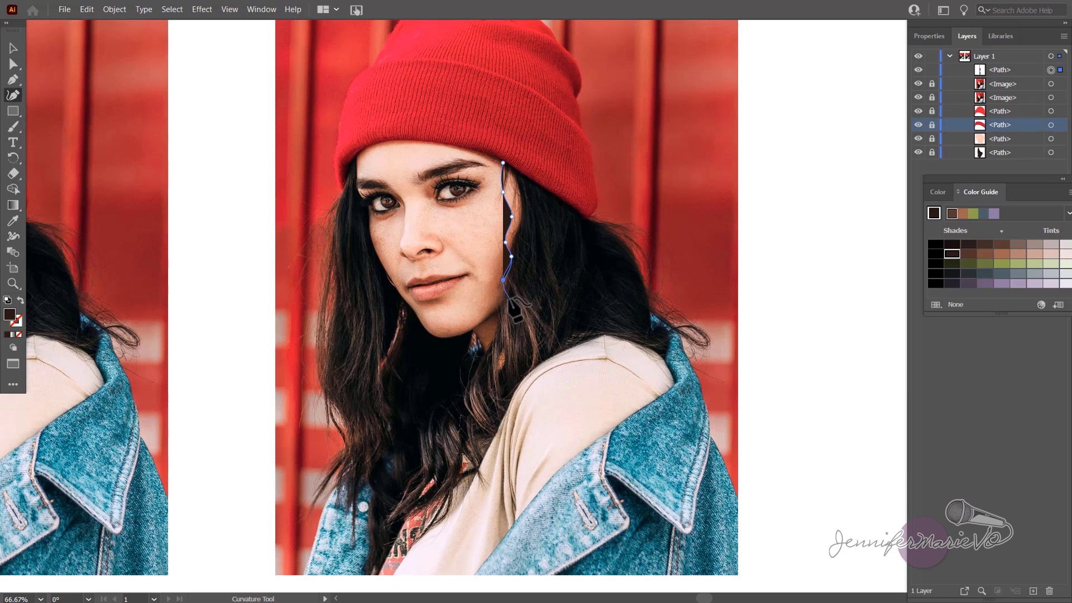
click(508, 300)
click(500, 324)
click(504, 348)
Continue the right hair path down the wavy inner strands to the lowest tip over the shirt
click(481, 371)
click(482, 403)
click(454, 439)
click(459, 465)
click(447, 483)
click(445, 501)
click(436, 516)
Trace the right hair section's lower edge up over the shoulder, around its outer edge to the beanie, and close the path
click(478, 504)
click(500, 482)
click(512, 429)
click(546, 398)
click(569, 368)
click(606, 373)
click(620, 357)
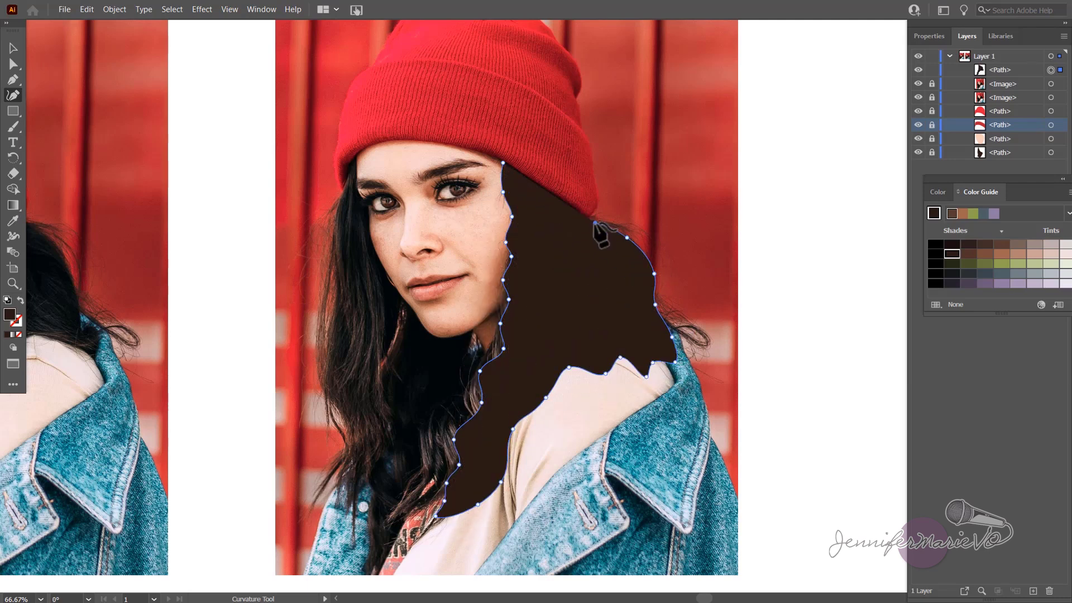
click(504, 163)
Send the right hair shape to the back and lock its path
key(v)
right_click(550, 229)
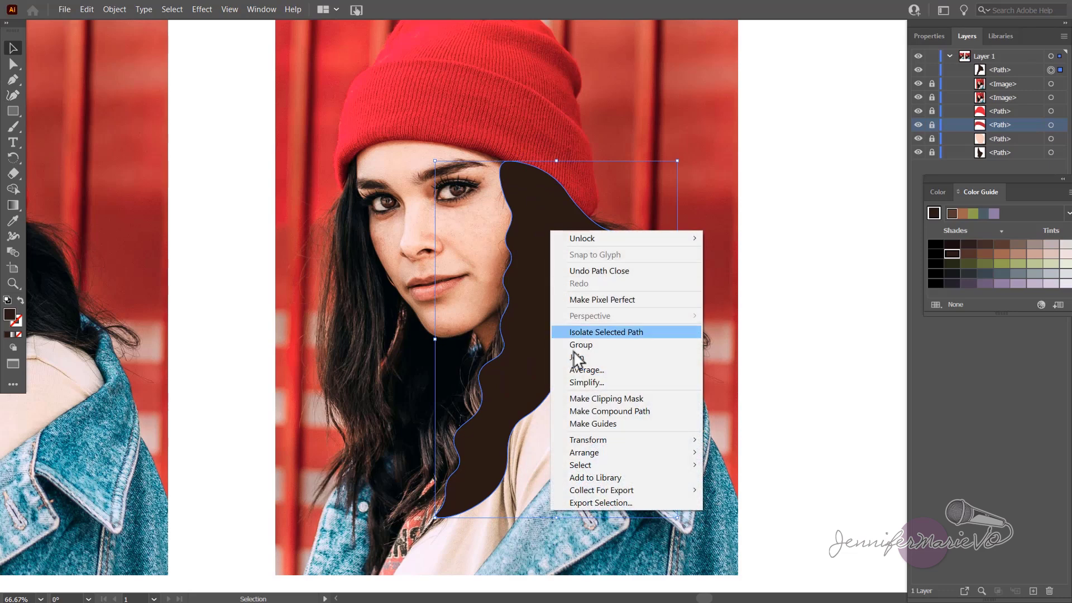
mouse_move(611, 454)
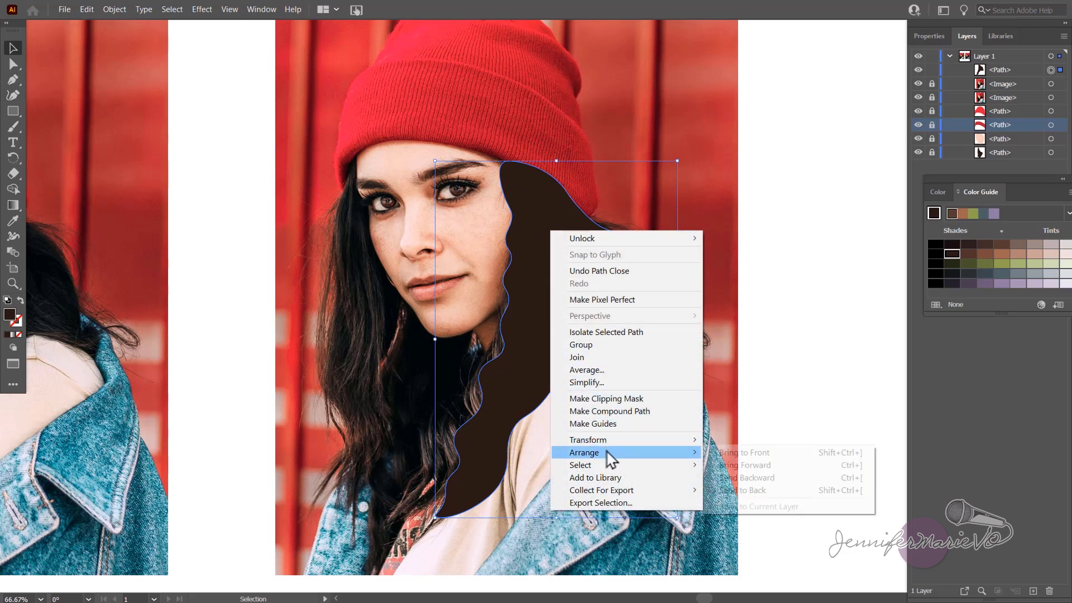
click(726, 491)
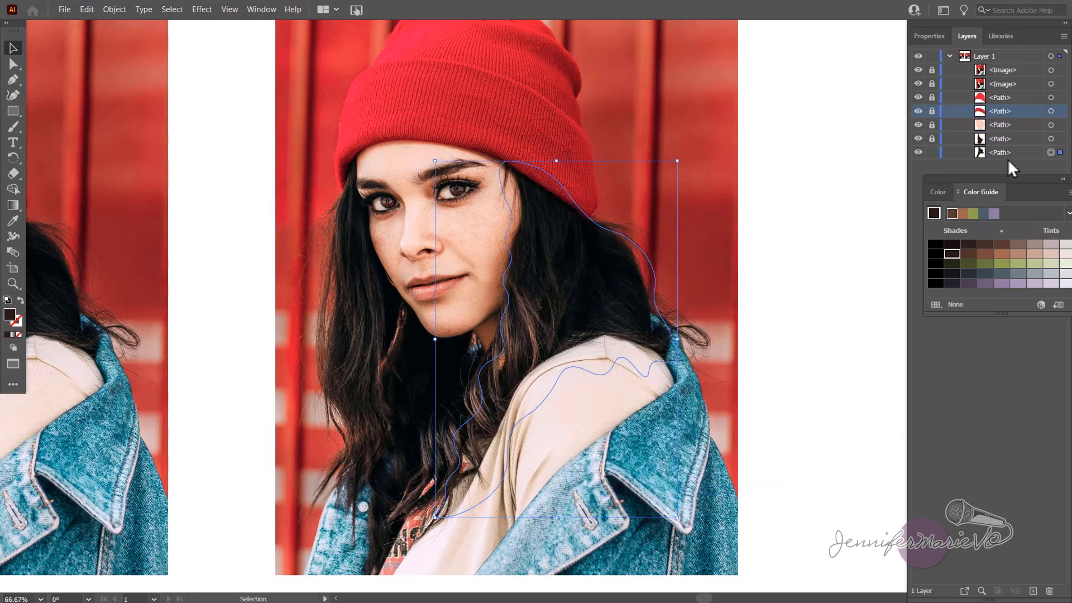
click(932, 152)
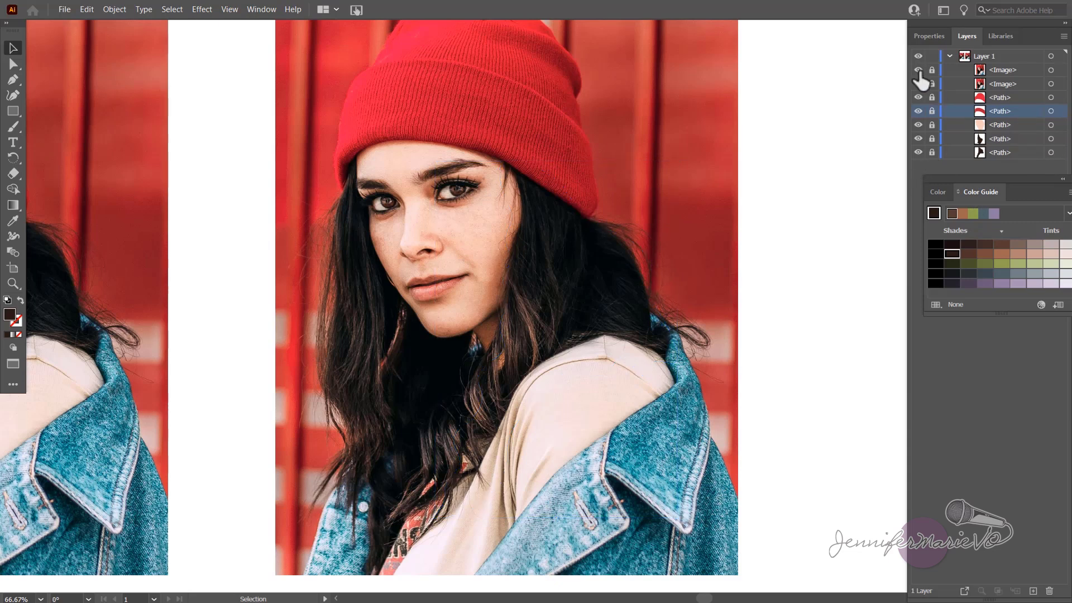
Hide the right-hand portrait photo to check the traced beanie, face and hair shapes
click(919, 70)
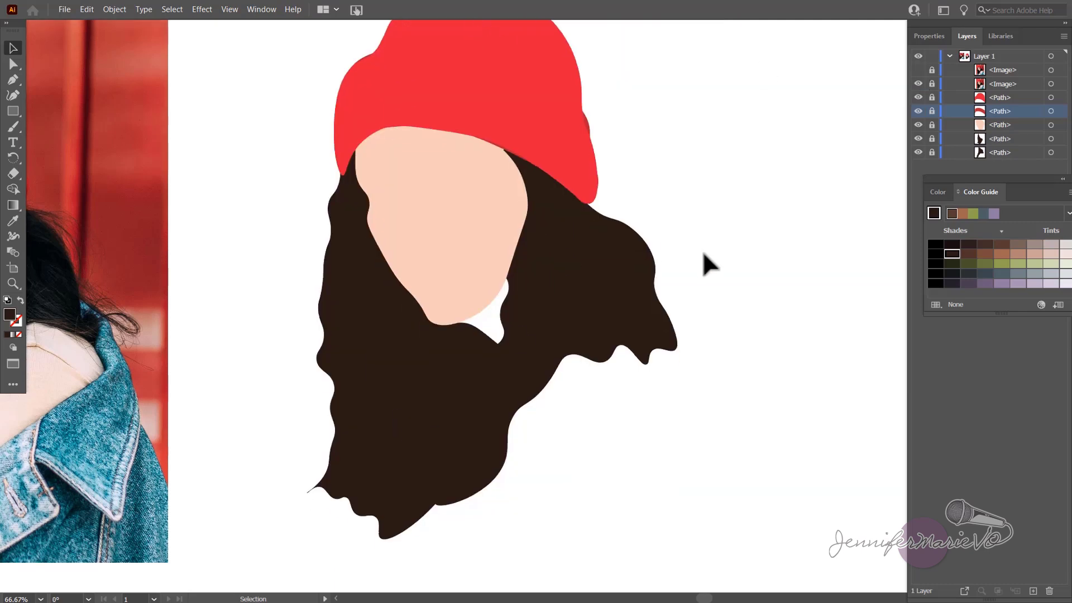
scroll(568, 170, up, 3)
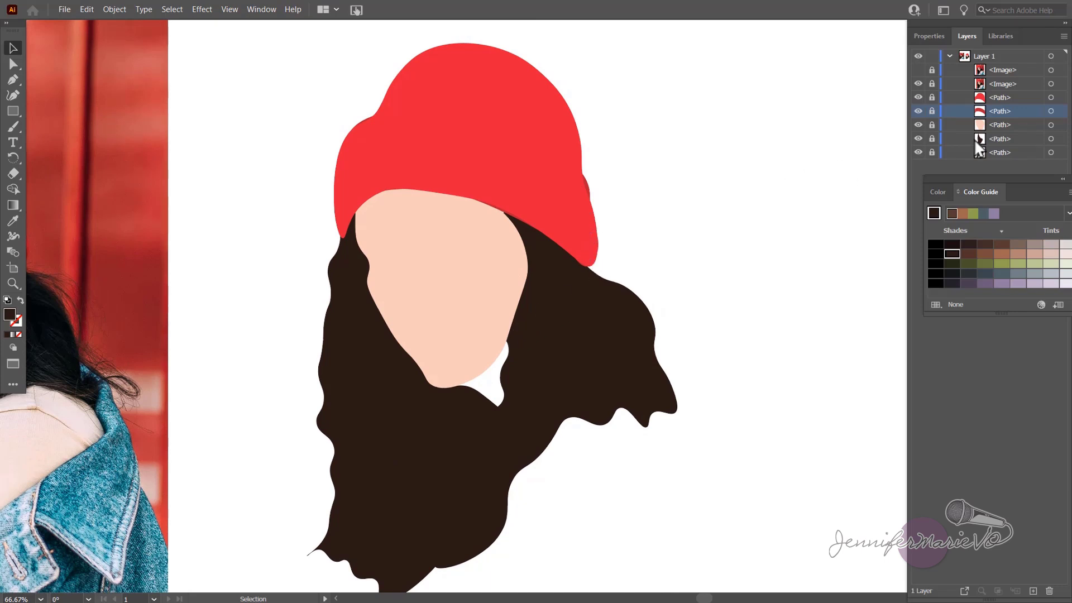
Move the beanie brim path above the beanie crown in the stacking order and unlock all five traced paths
mouse_move(993, 111)
mouse_down()
mouse_move(999, 95)
mouse_move(1003, 112)
mouse_move(1000, 93)
mouse_up()
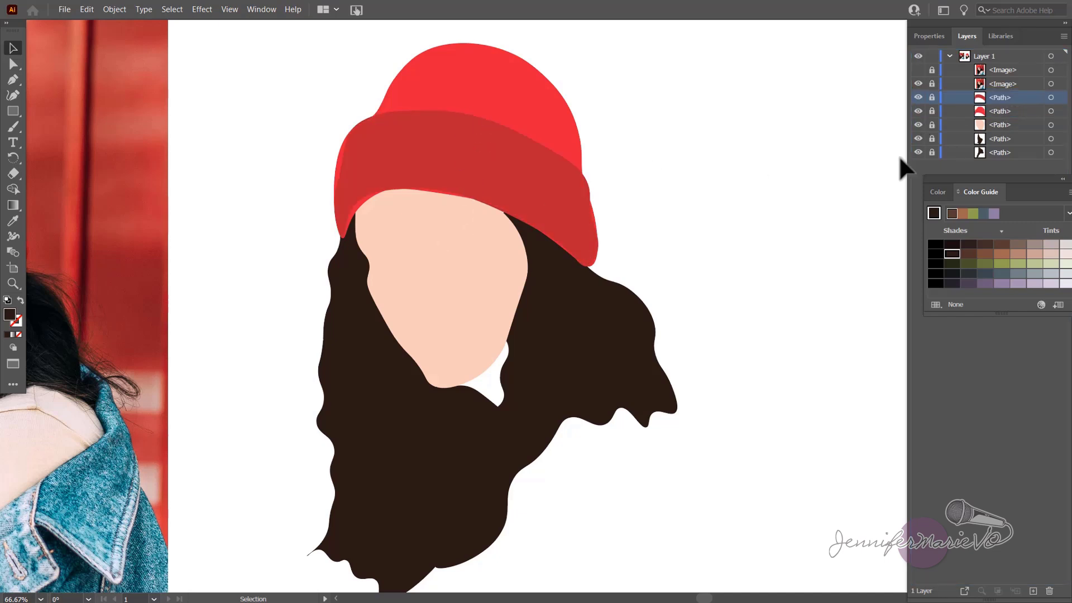
click(932, 98)
click(932, 111)
click(932, 125)
click(932, 138)
click(932, 152)
Reshape the beanie brim with the Curvature tool, smoothing its left side, the edge over the forehead and hair, and its right side
click(542, 173)
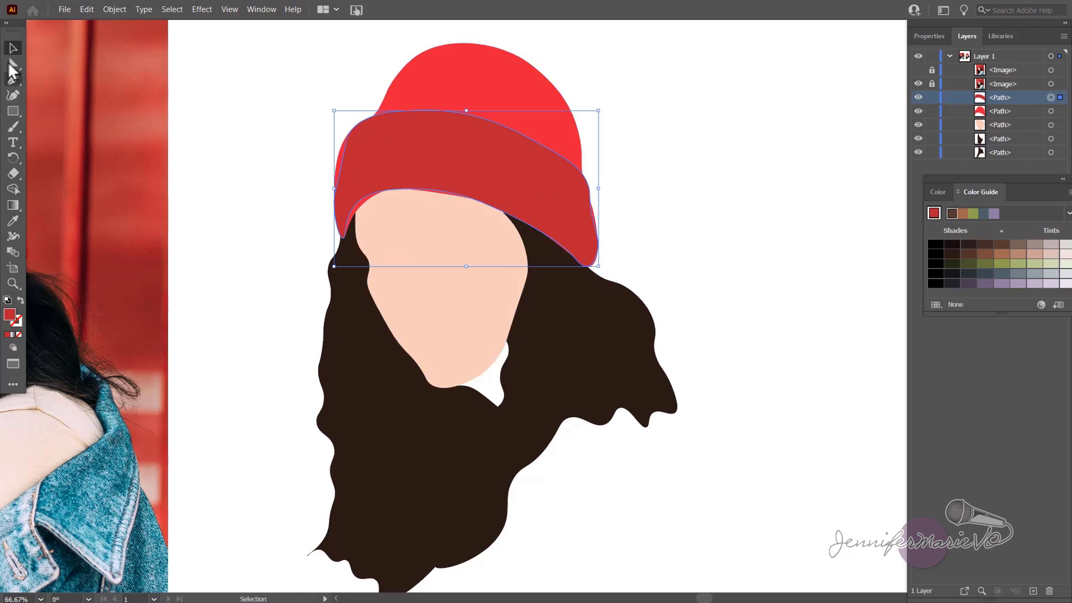
click(14, 94)
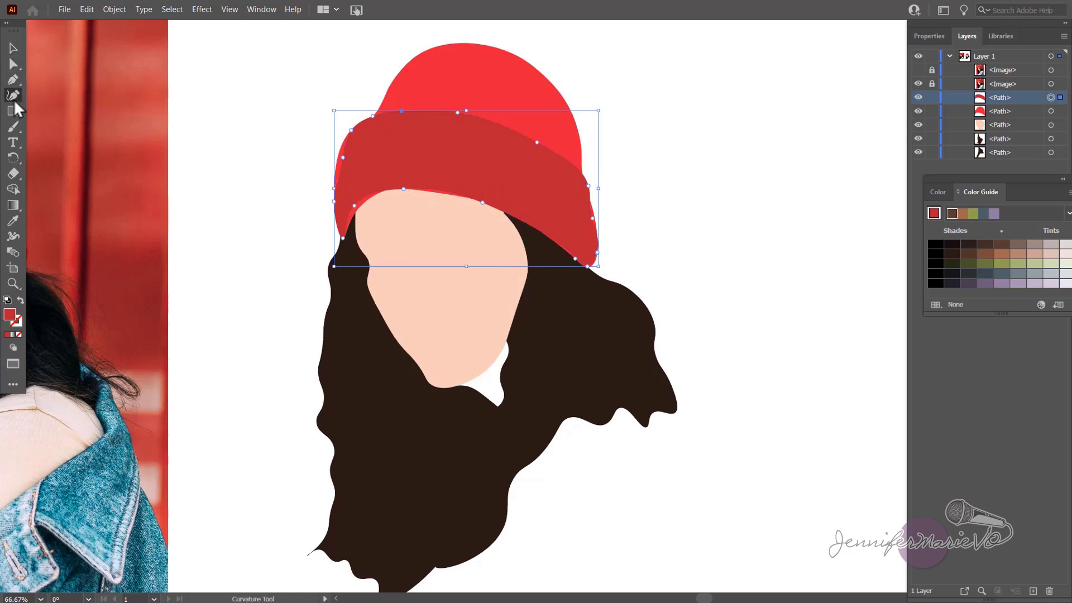
drag(343, 158, 336, 160)
drag(354, 206, 359, 208)
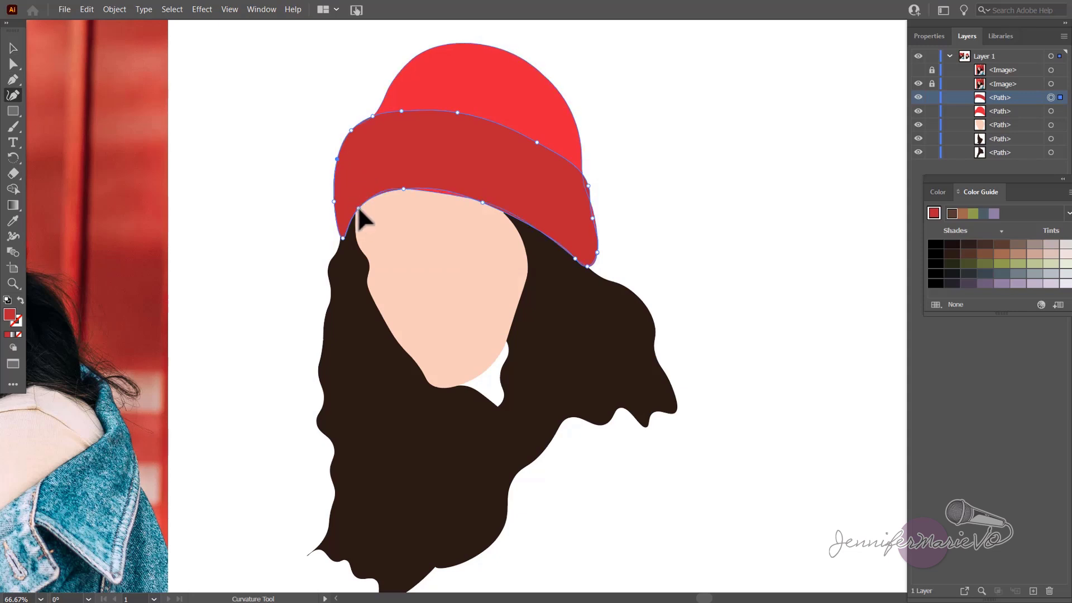
click(442, 192)
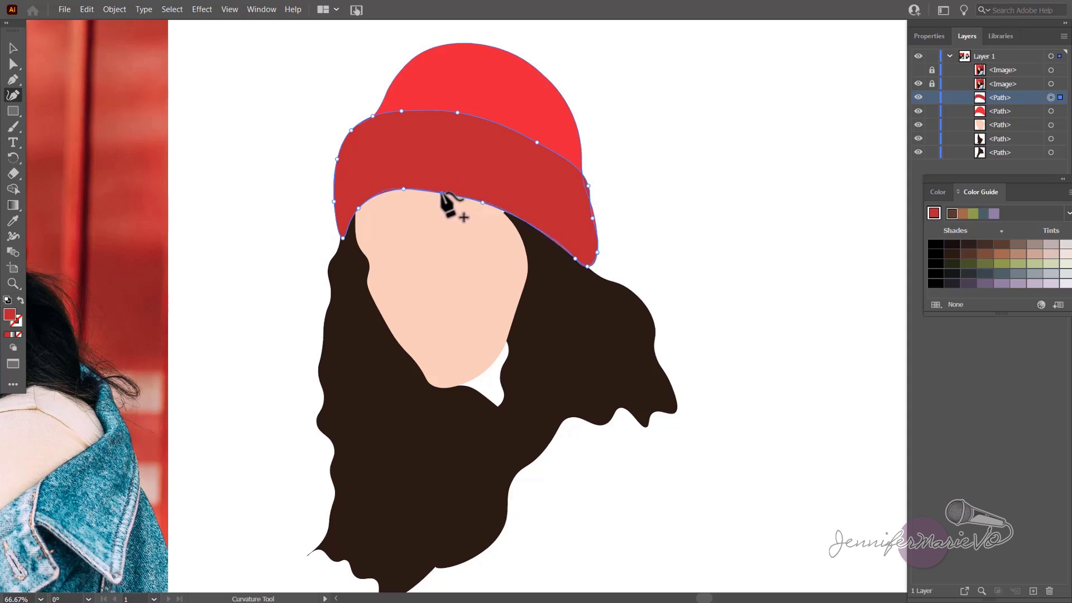
drag(403, 189, 404, 193)
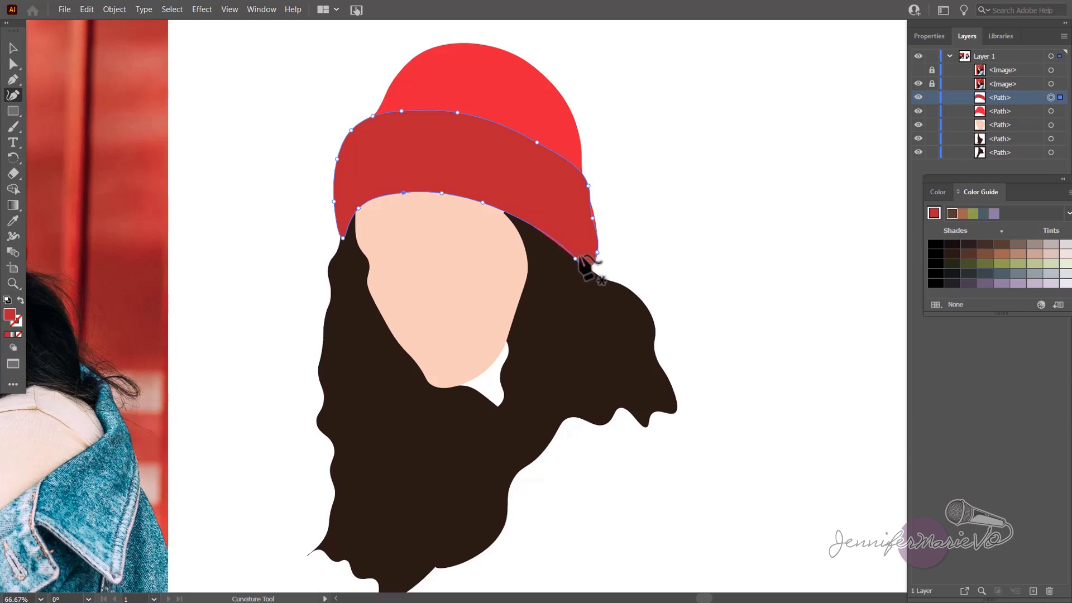
click(542, 235)
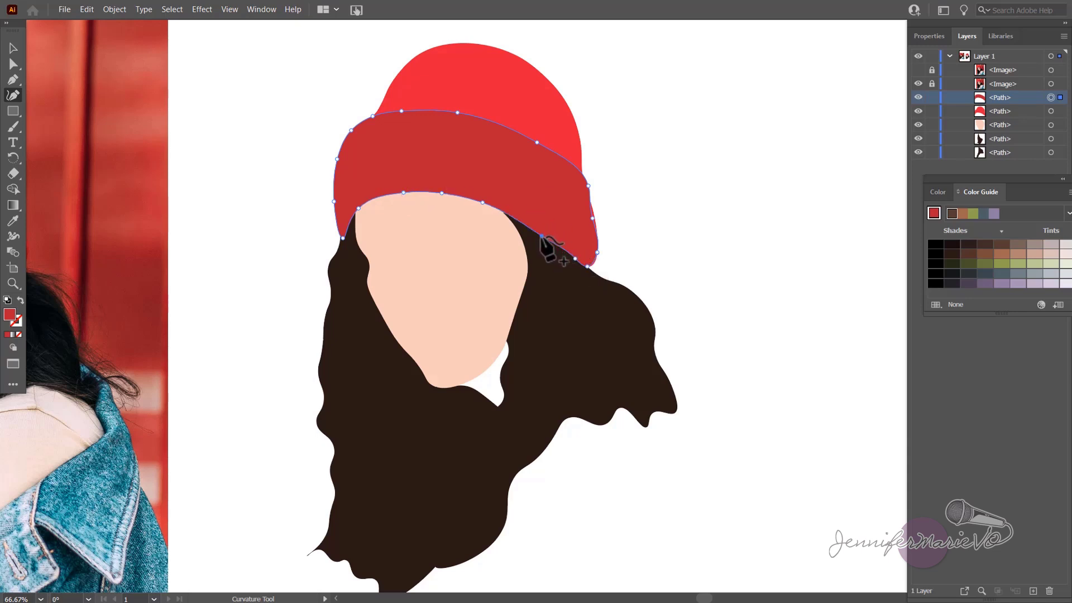
click(599, 220)
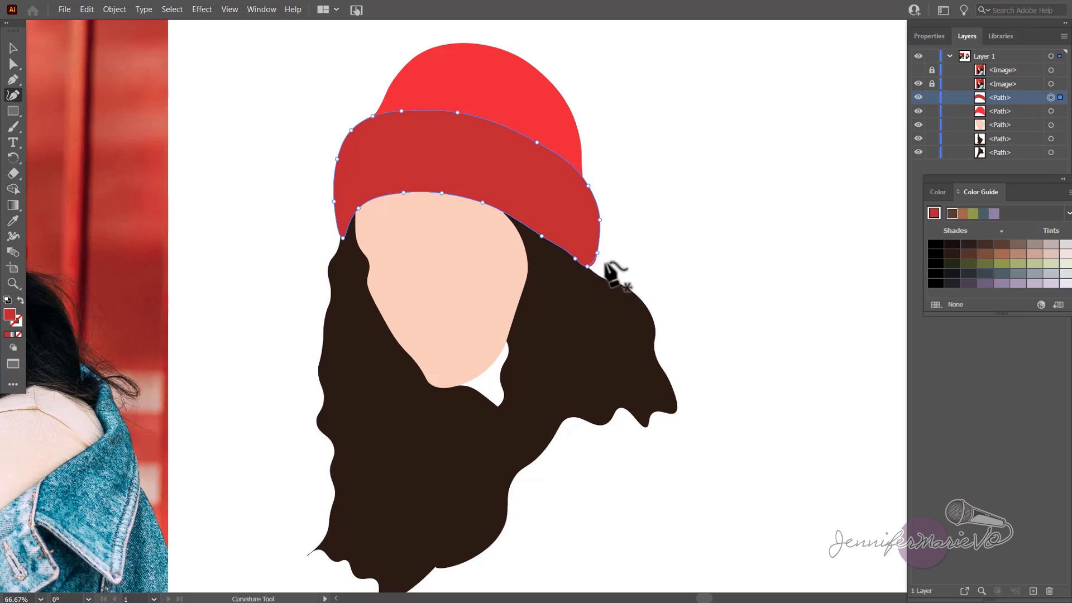
drag(597, 253, 616, 255)
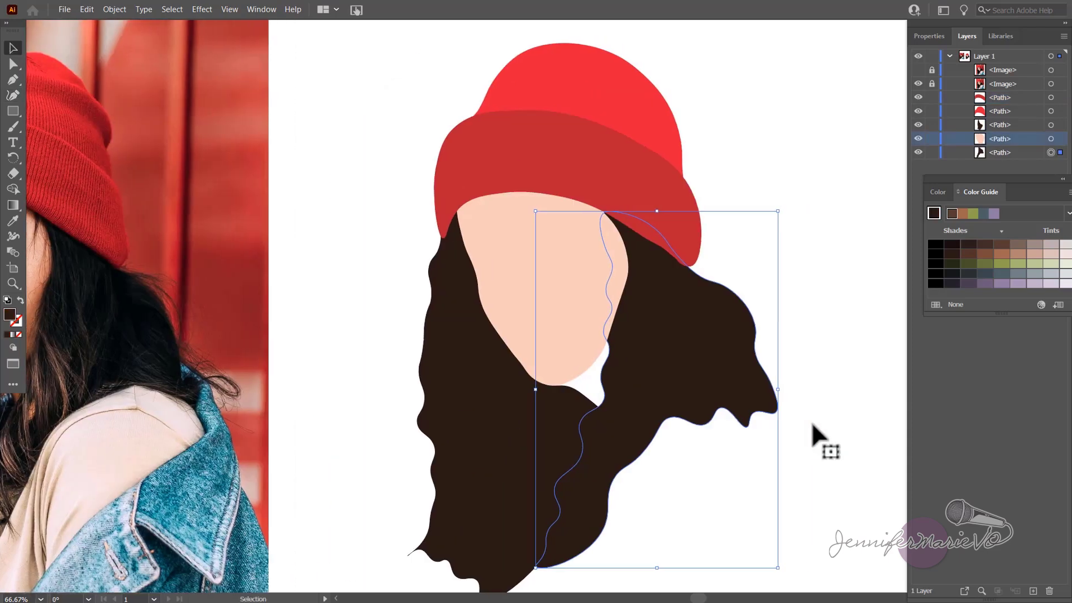
Toggle the right-hand portrait photo to compare it with the traced shapes, leave it shown, and lock all five paths
scroll(812, 425, left, 1)
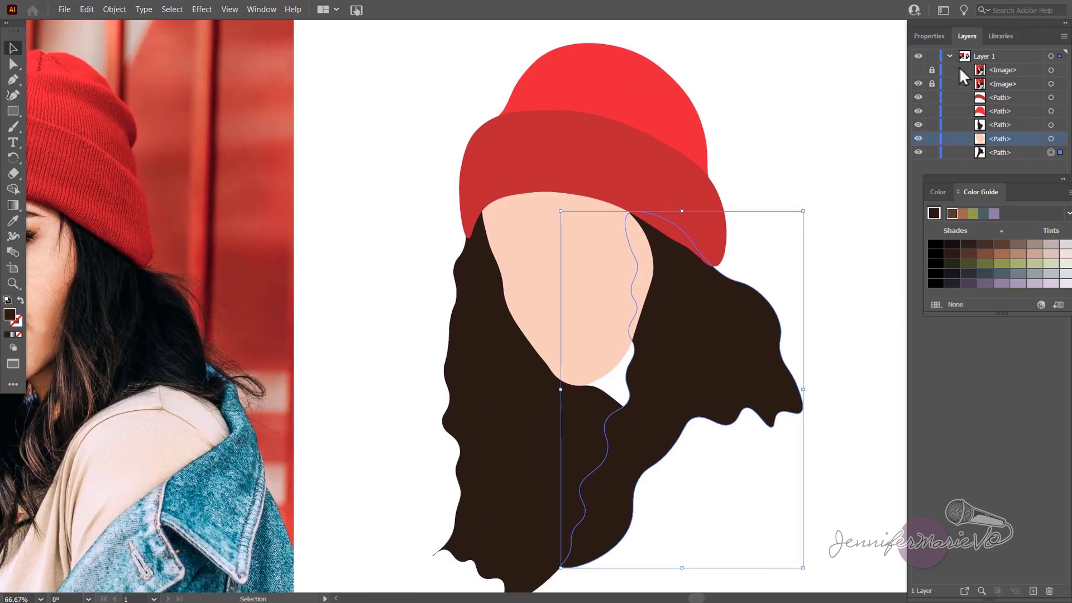
click(918, 70)
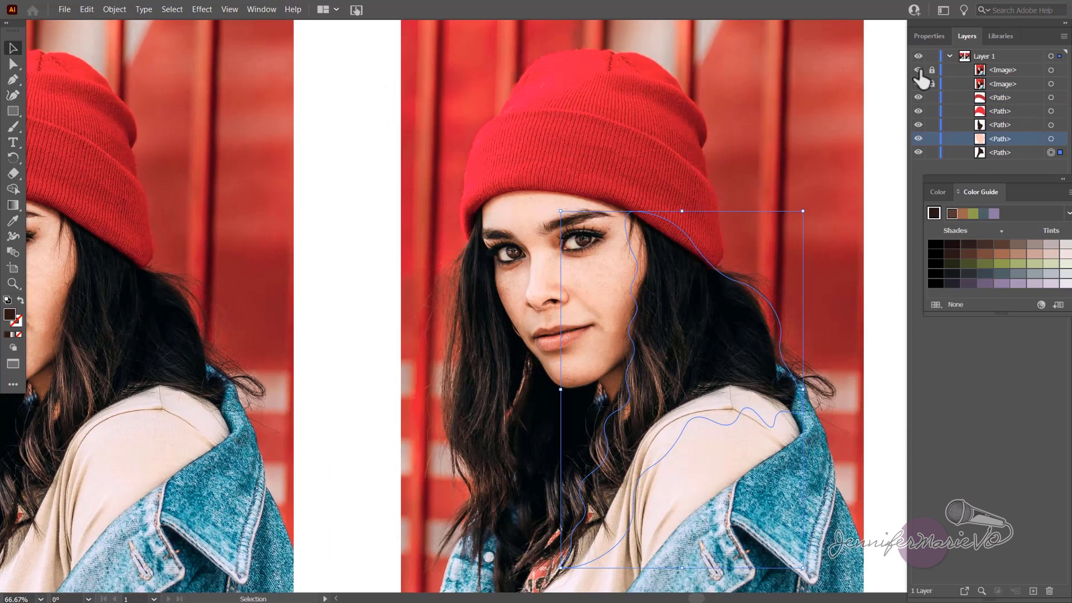
click(918, 70)
click(918, 70)
click(918, 70)
click(918, 69)
drag(932, 152, 932, 97)
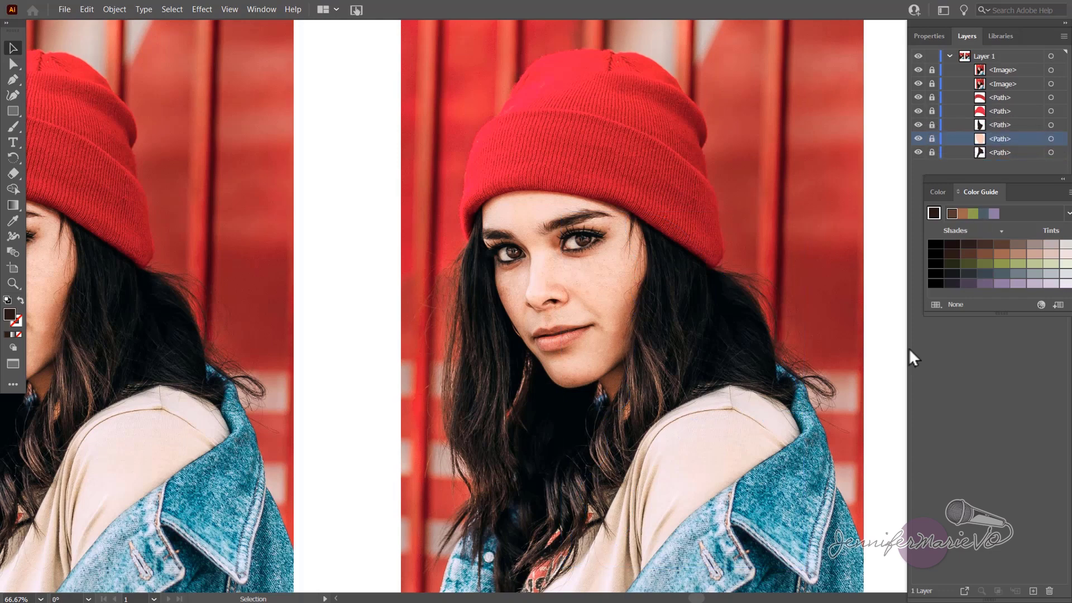
Trace the neck with the Curvature tool from the jawline out under the hair and back to the chin, closing the path
scroll(879, 356, down, 4)
scroll(869, 359, up, 3)
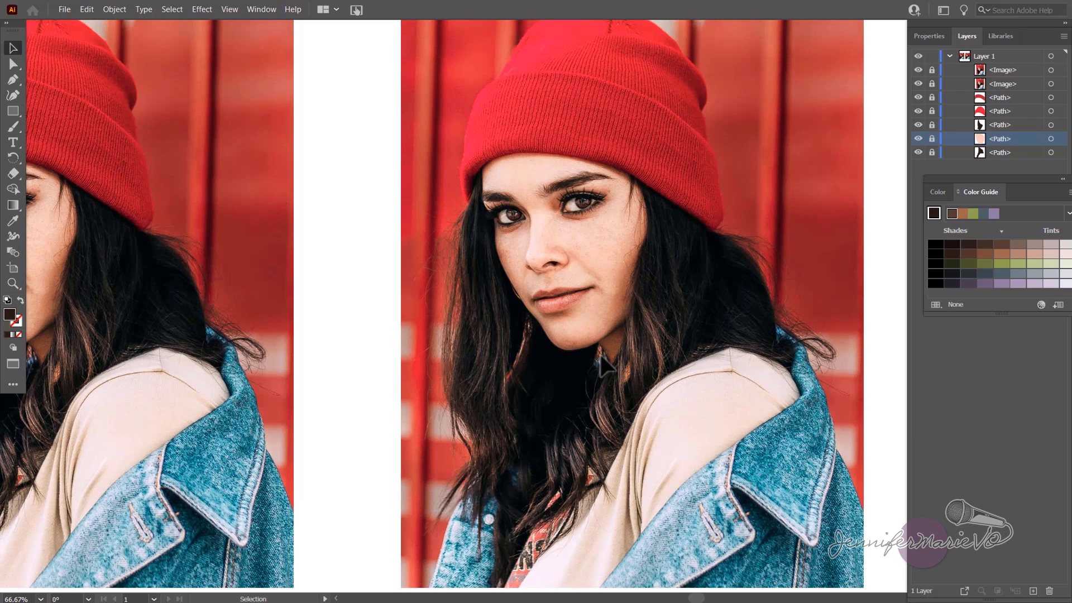
click(13, 81)
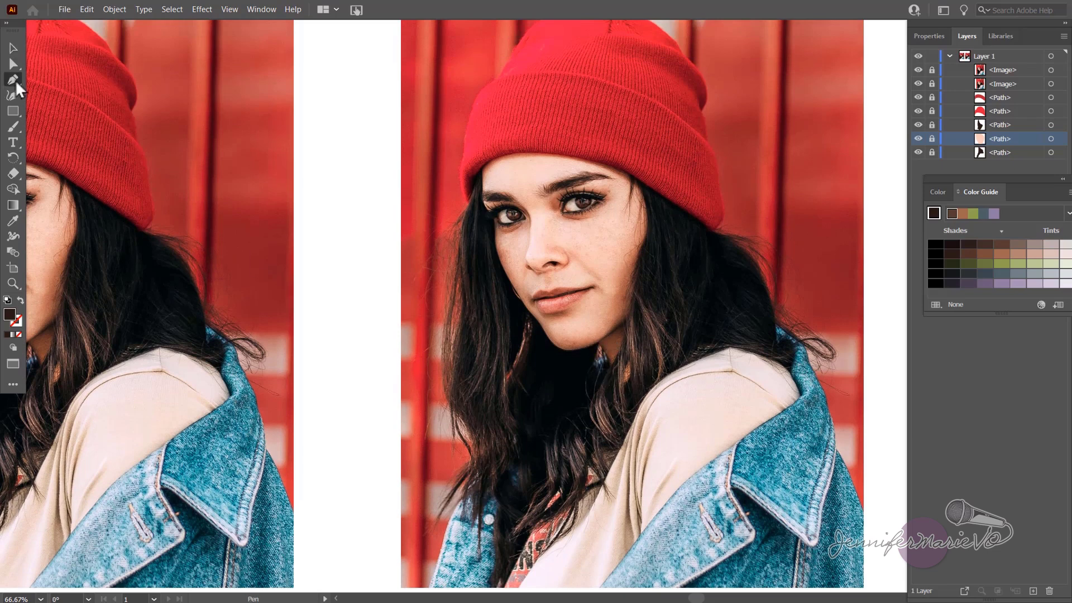
click(11, 98)
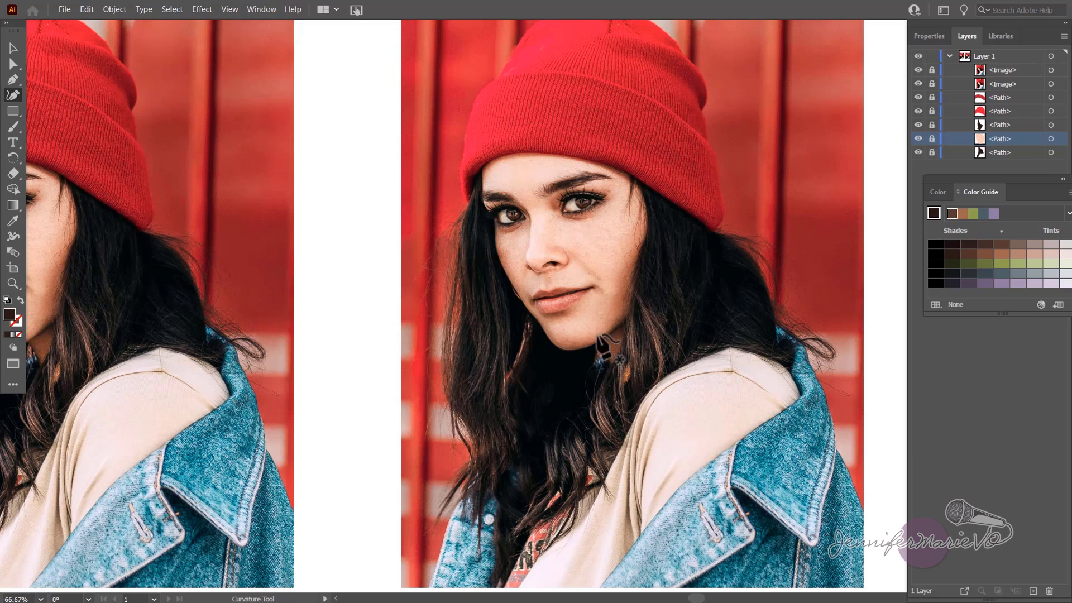
click(597, 334)
click(632, 303)
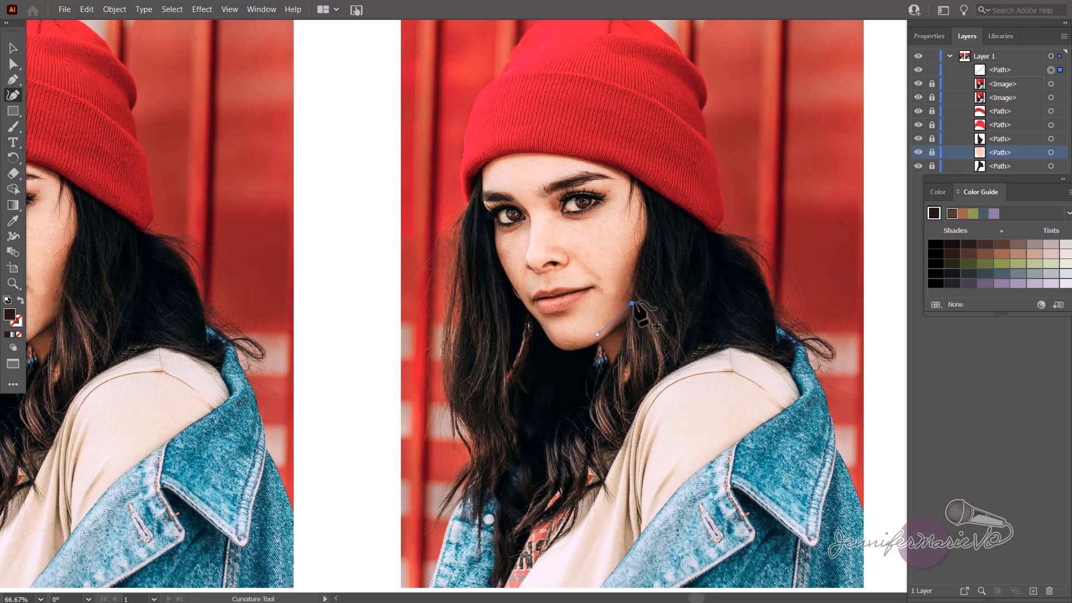
click(647, 334)
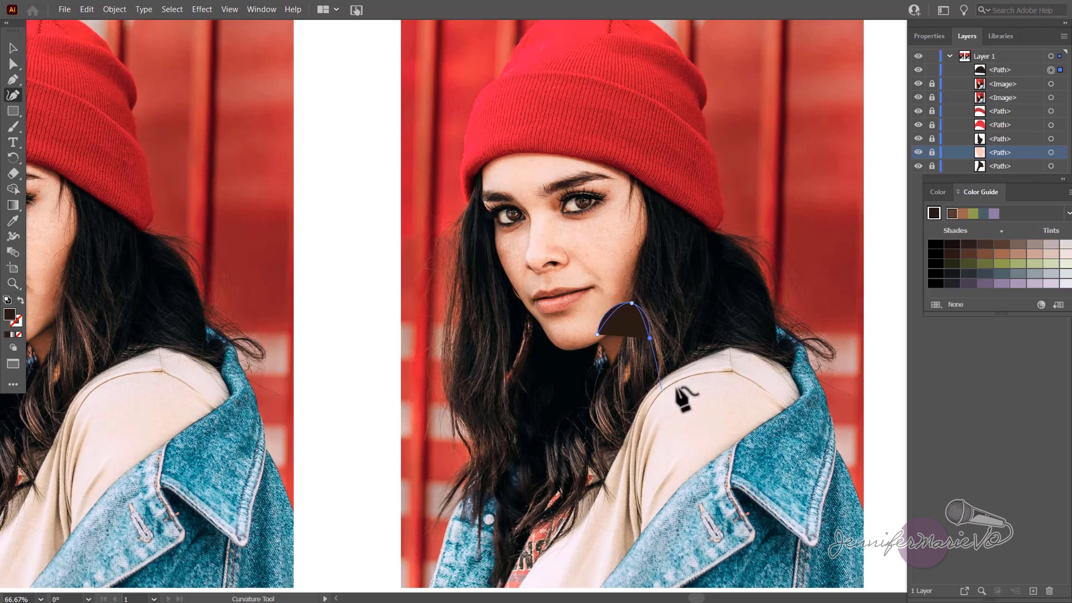
key(ctrl+z)
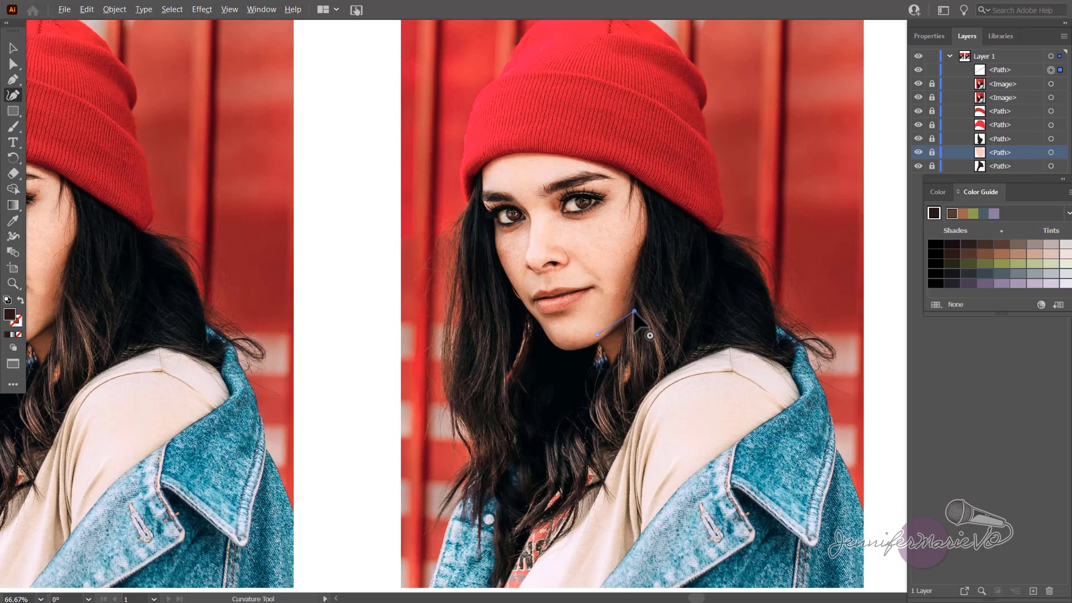
click(667, 339)
click(692, 368)
key(ctrl+z)
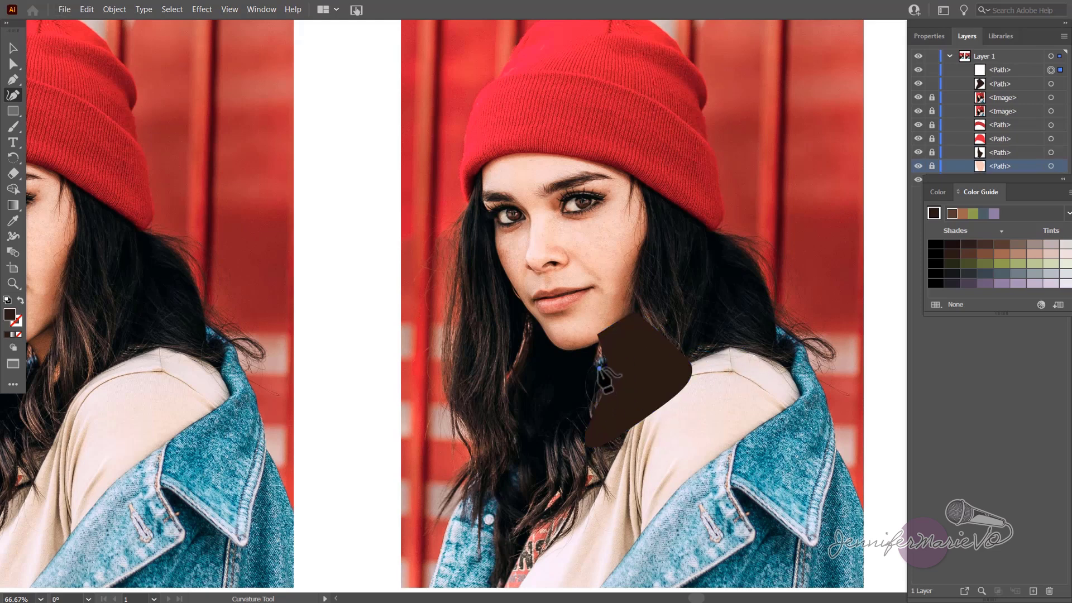
click(596, 363)
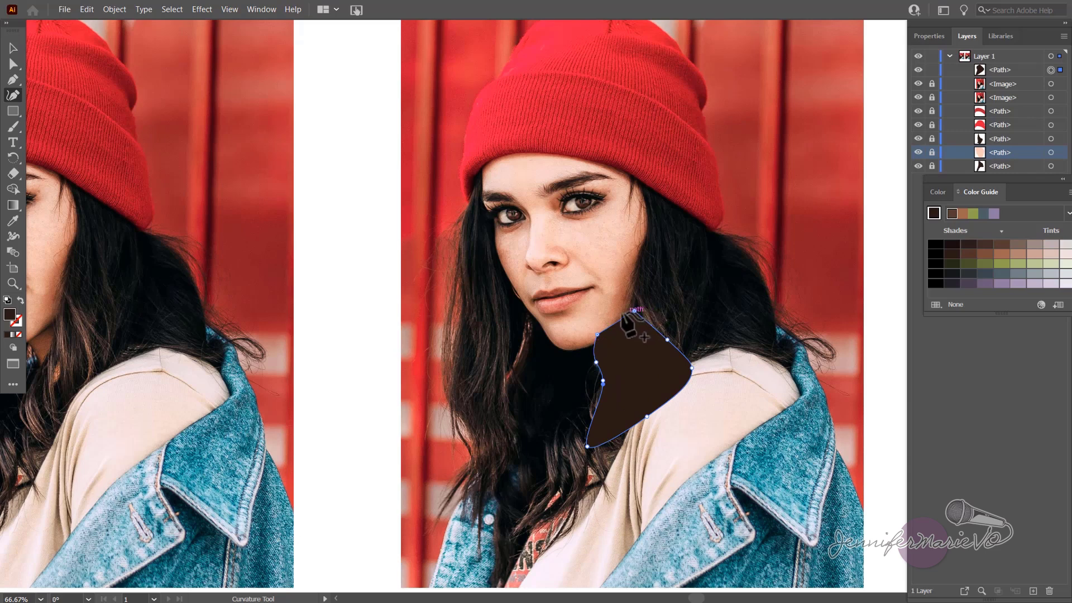
Fill the neck shape with the shadowed brown skin tone sampled from the neck in the left-hand photo
click(14, 223)
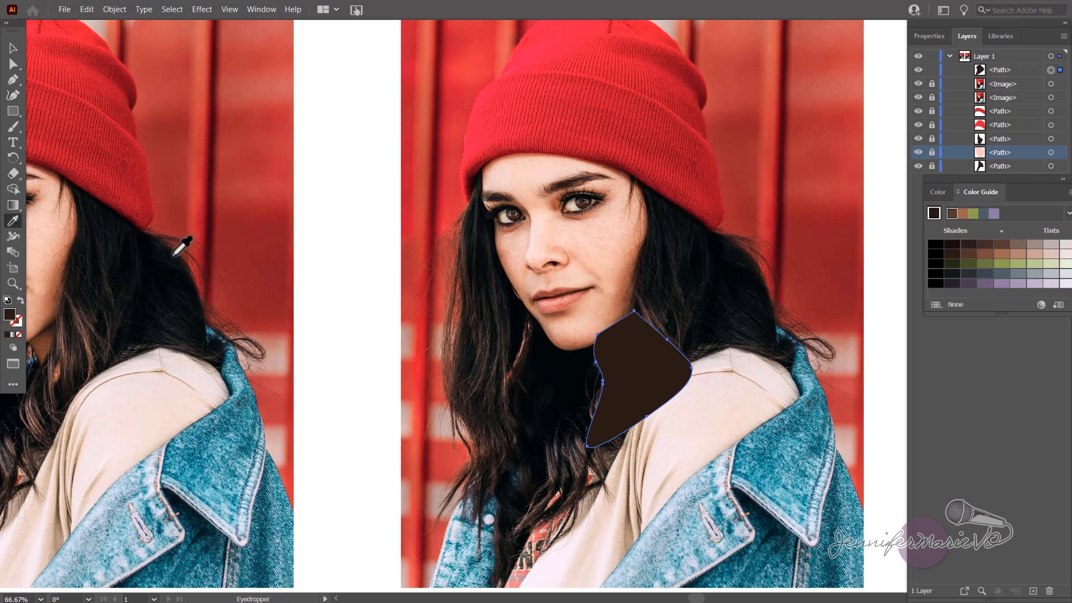
click(41, 336)
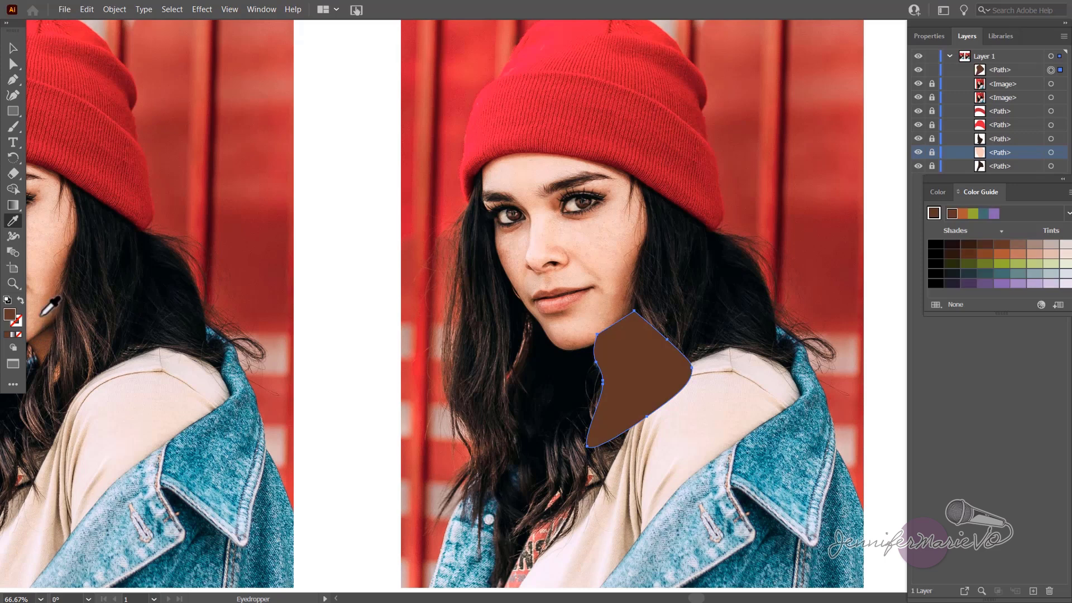
click(43, 336)
key(v)
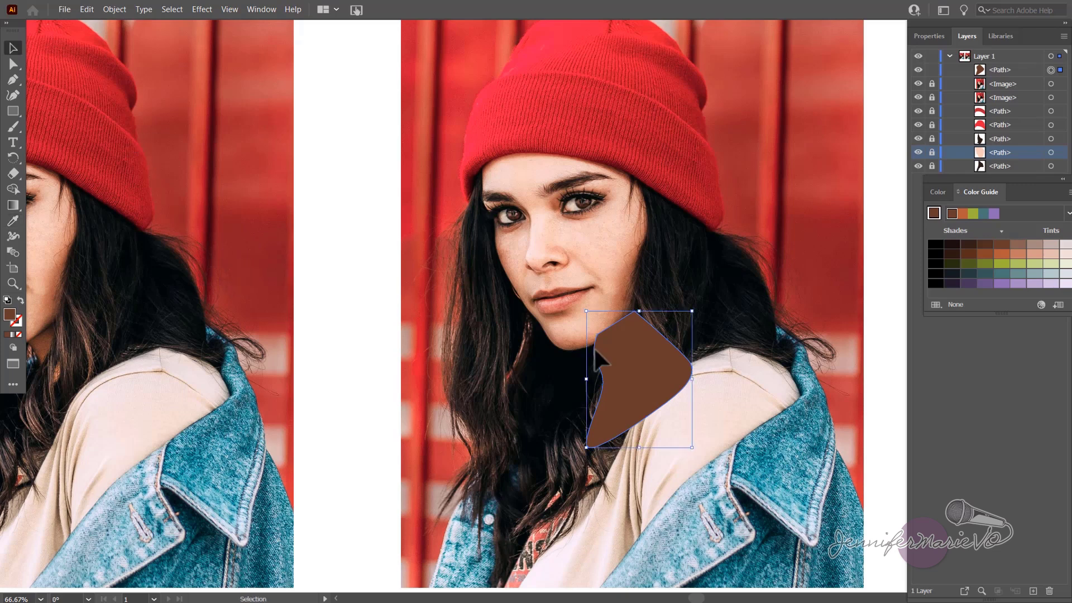
Send the neck shape to the back and lock its path
right_click(631, 353)
mouse_move(675, 298)
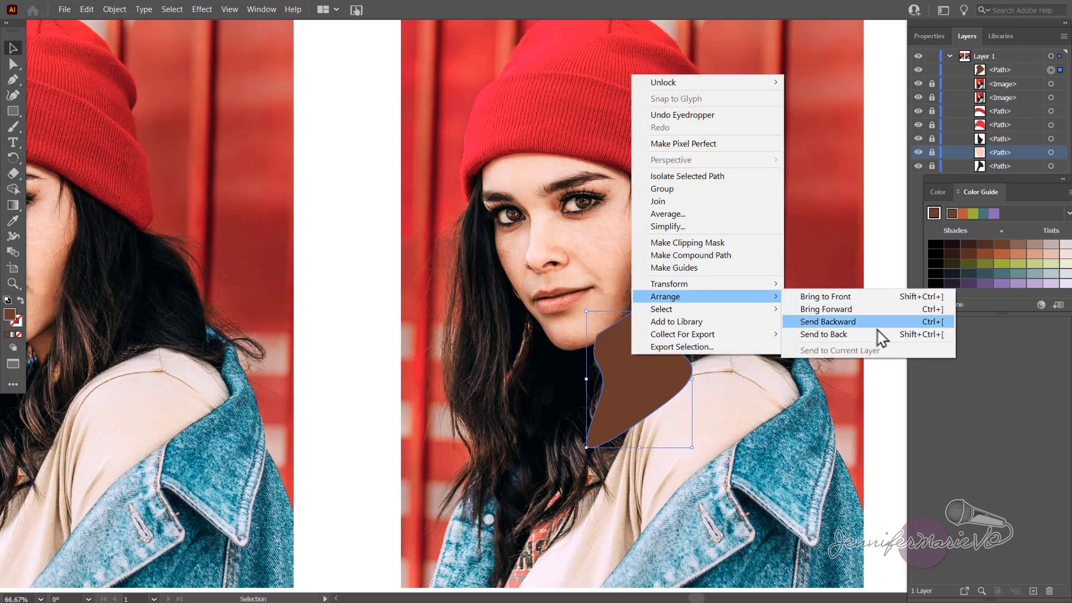
click(876, 341)
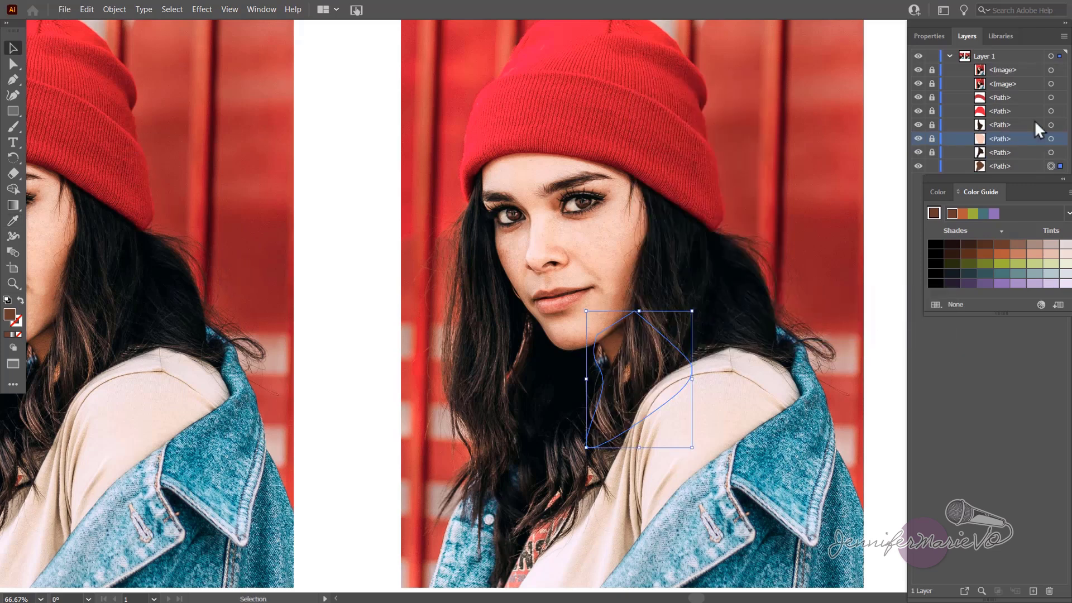
click(932, 166)
Start a shirt path with the Curvature tool over the shoulder and down along the denim jacket's collar to the photo's bottom edge
scroll(777, 359, down, 2)
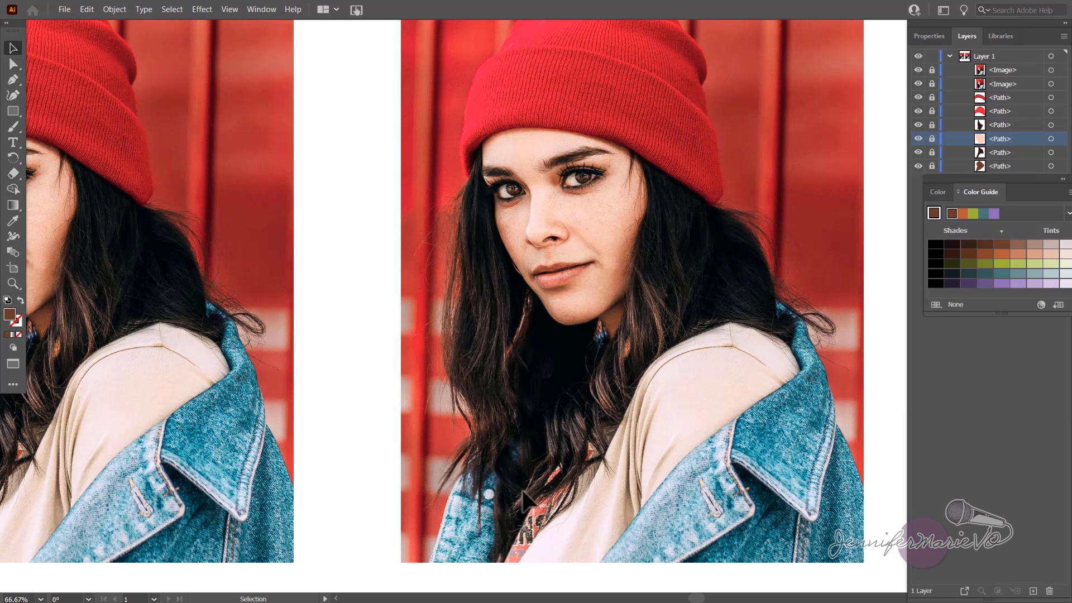
click(12, 81)
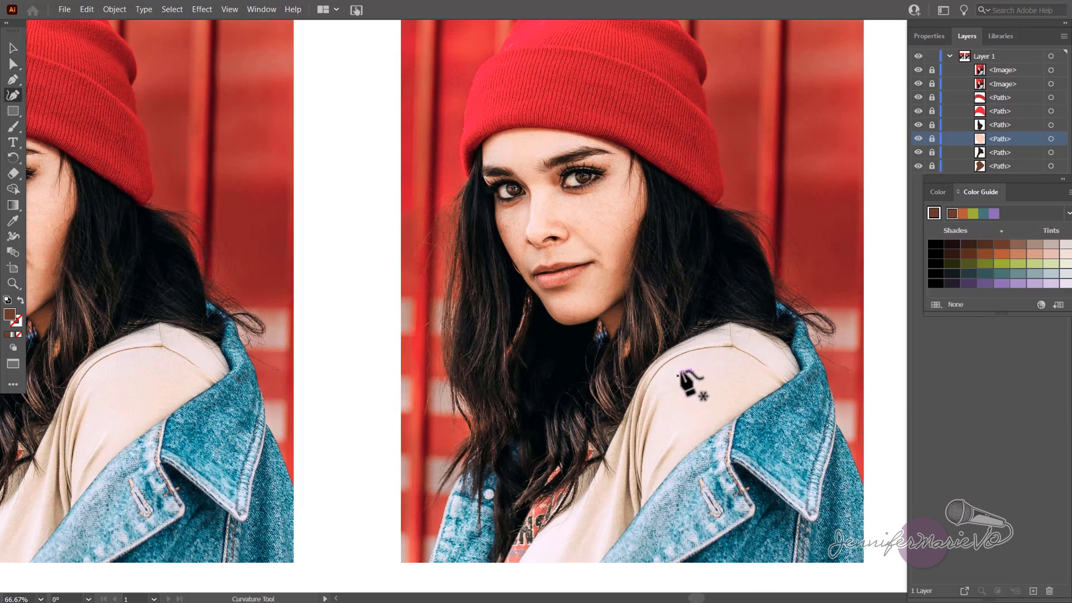
click(720, 316)
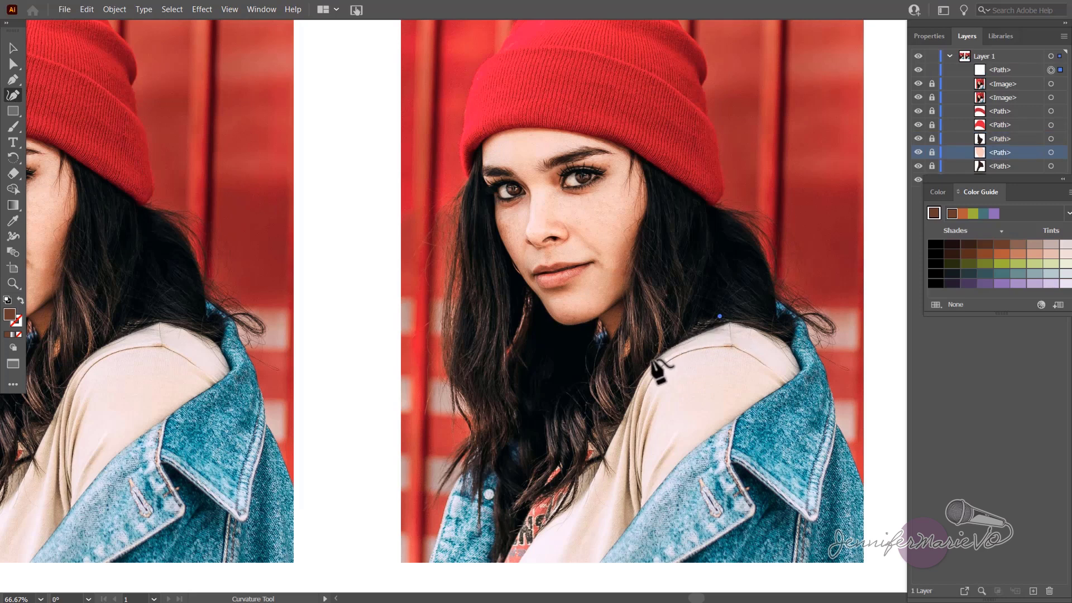
click(778, 335)
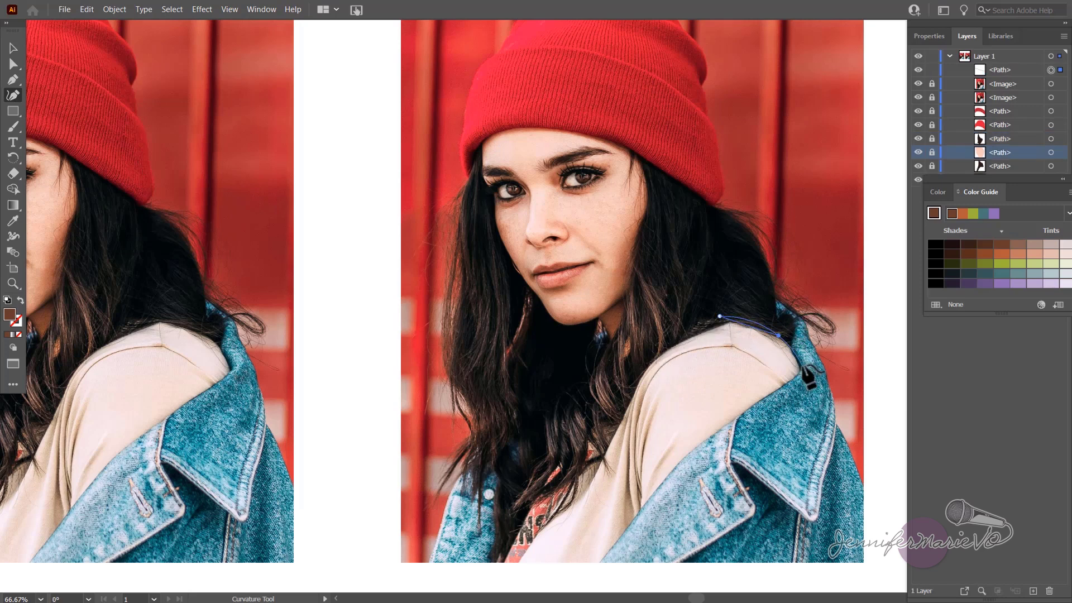
click(800, 370)
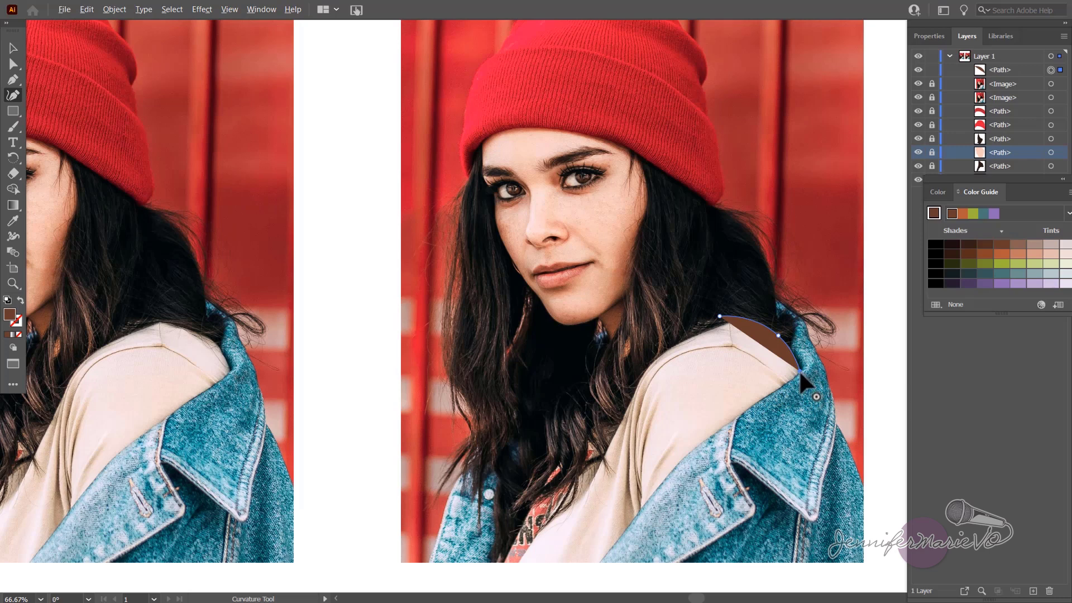
click(691, 452)
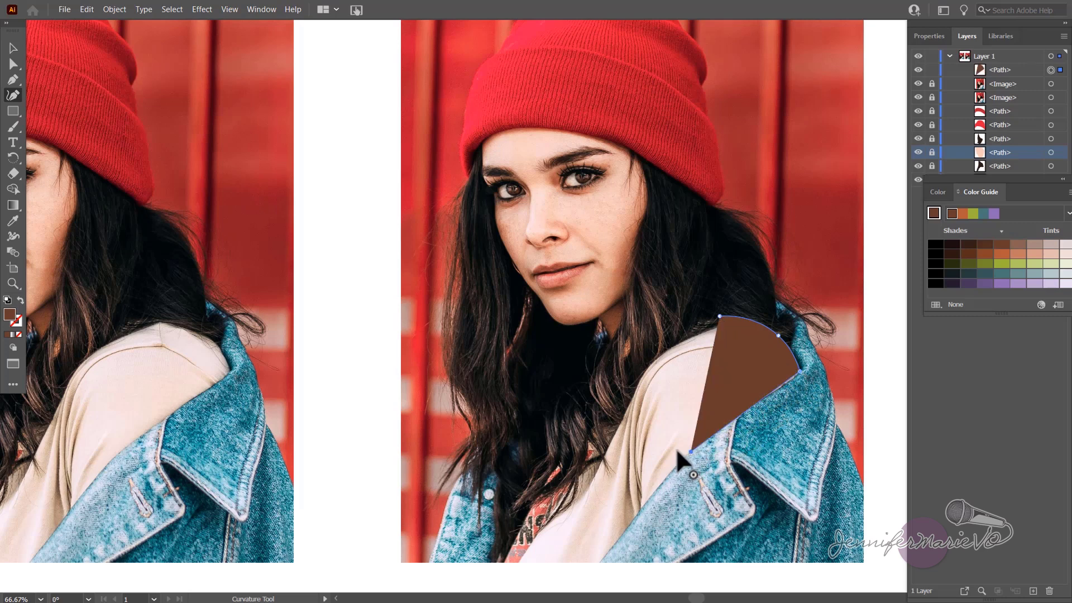
click(599, 562)
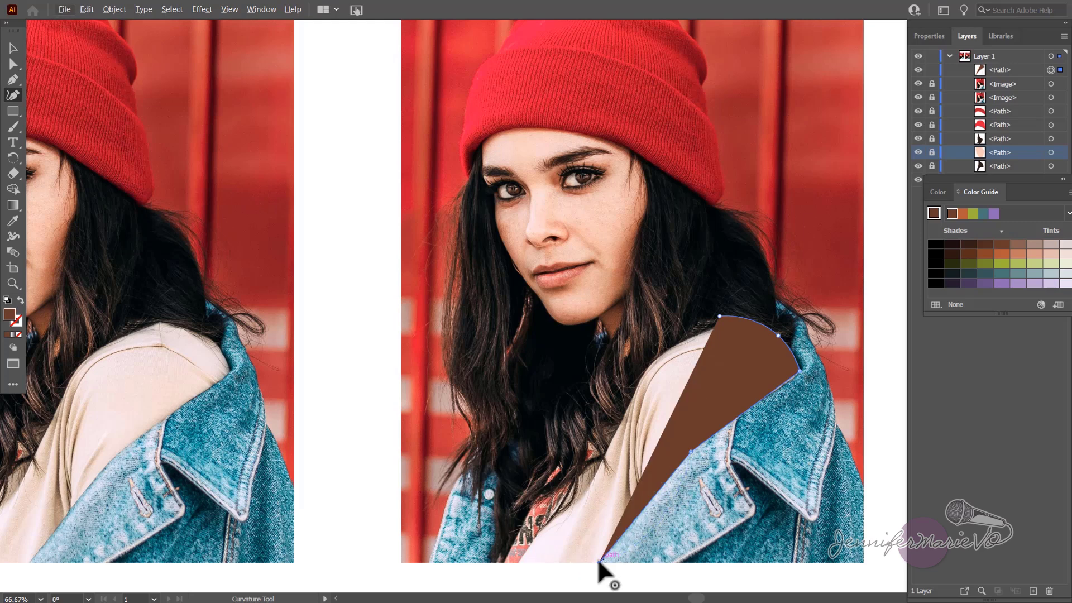
Continue the shirt path along the photo's bottom edge, up beneath the hair to the shoulder, and close it
click(489, 563)
click(519, 497)
click(582, 438)
click(621, 425)
click(634, 394)
click(652, 362)
click(665, 347)
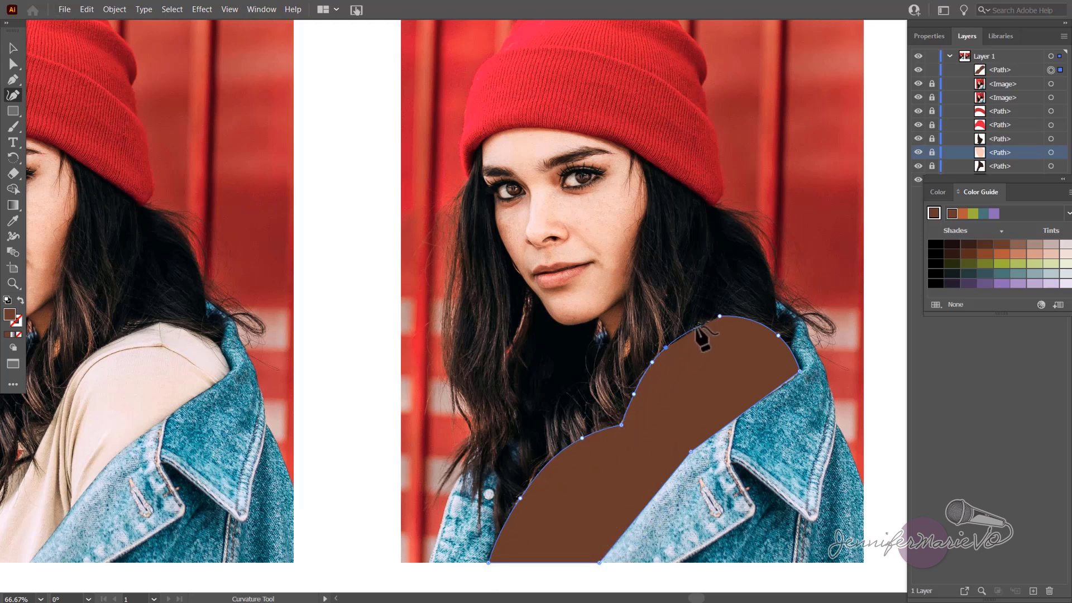
click(720, 317)
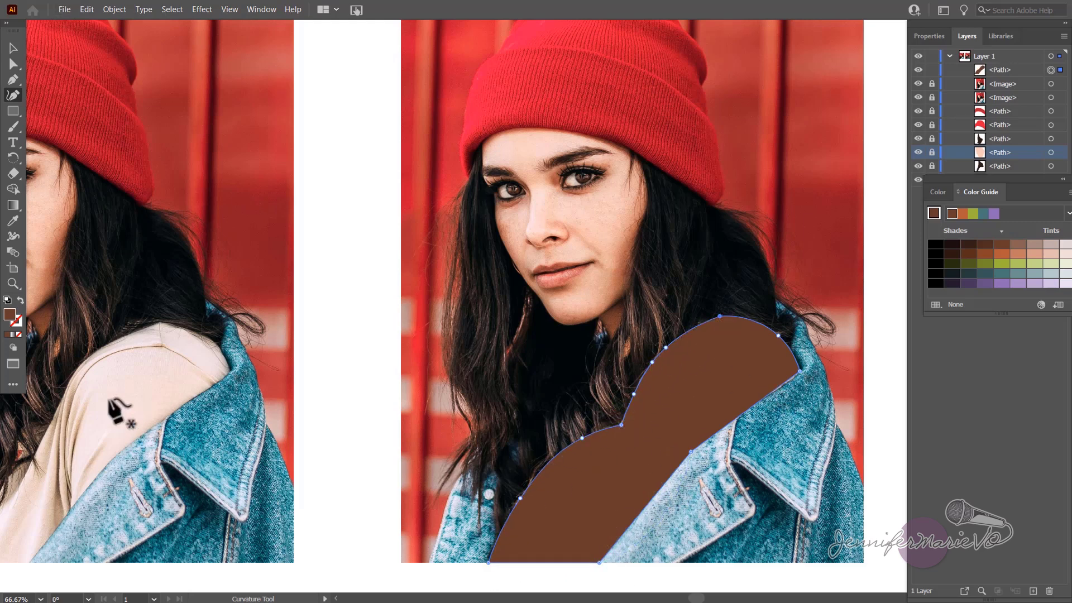
Fill the shirt shape with the beige sampled from the shirt in the left-hand photo
click(11, 220)
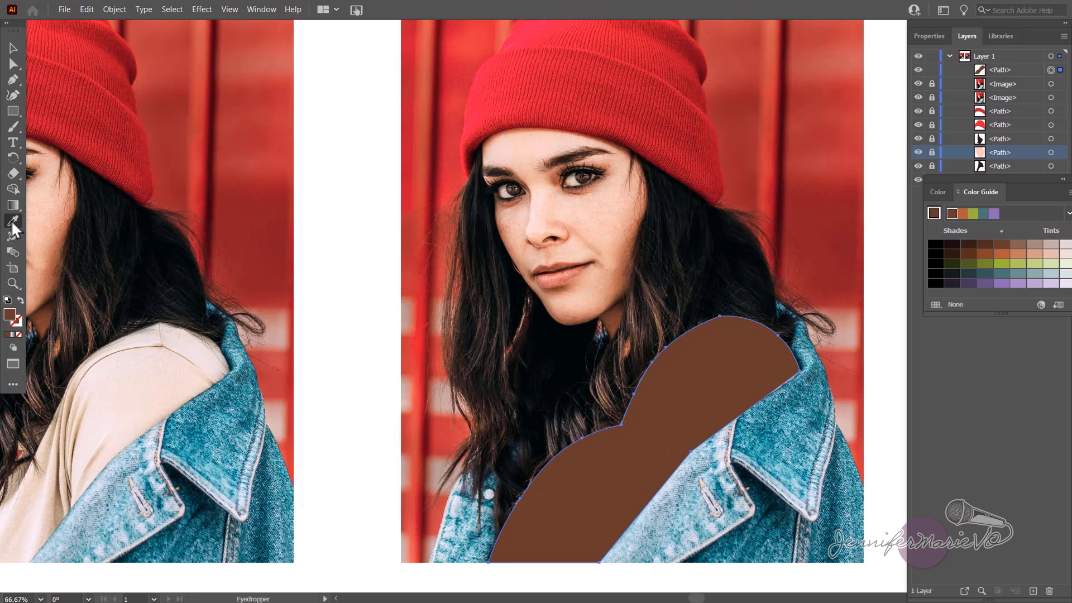
click(144, 374)
click(120, 400)
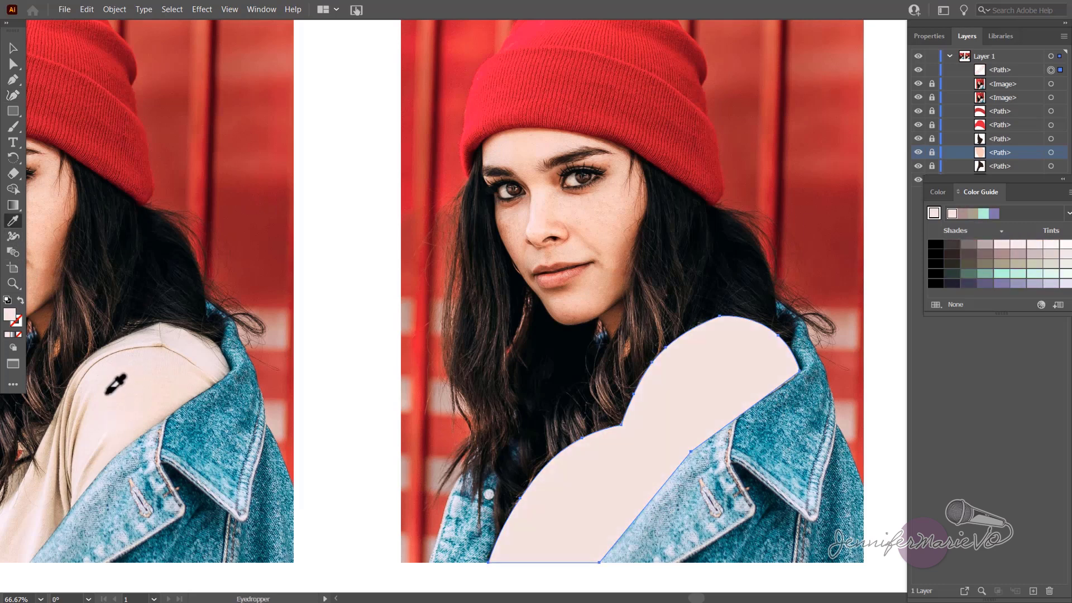
click(52, 447)
Send the beige shirt shape to the back and lock its path
right_click(587, 508)
mouse_move(626, 412)
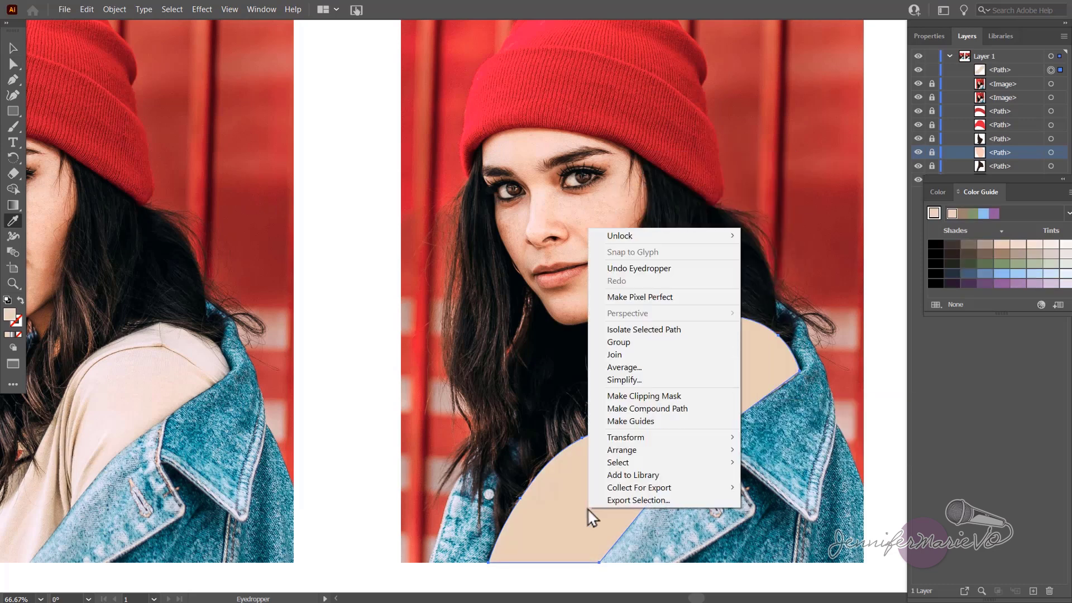
click(721, 469)
drag(1017, 241, 1005, 245)
click(932, 180)
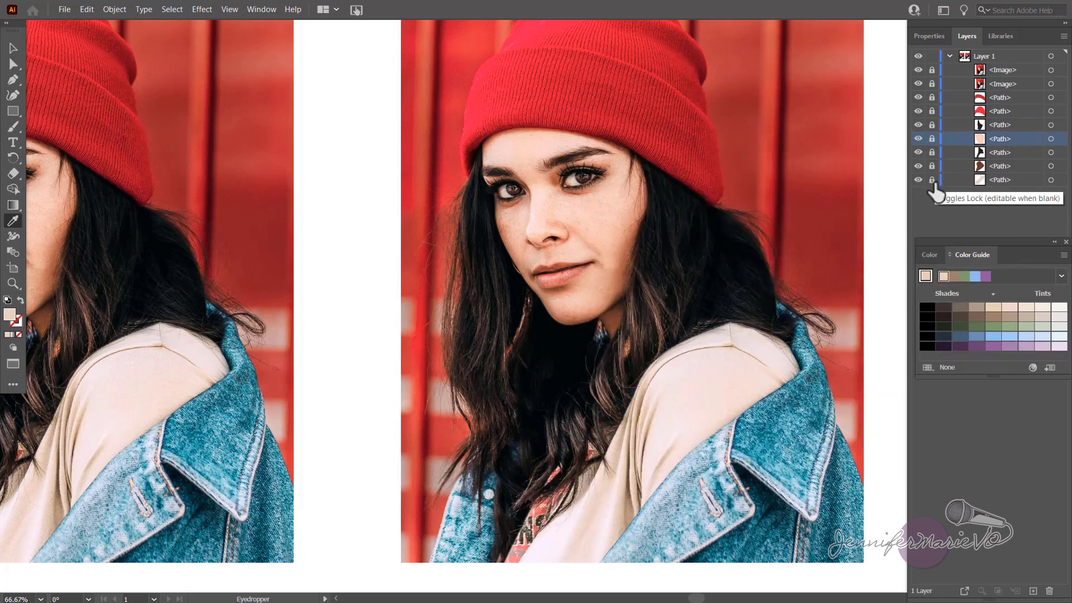
Start a jacket path with the Curvature tool from the photo's bottom edge up along the collar's inner edge to the shoulder
click(12, 95)
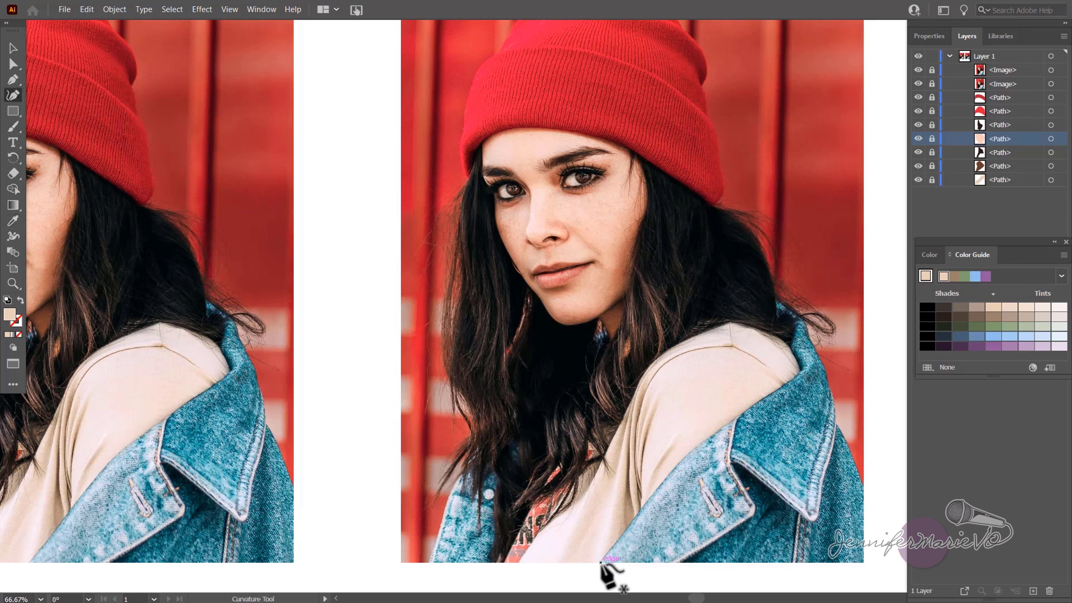
click(600, 562)
click(664, 479)
click(703, 439)
click(765, 397)
click(800, 371)
Continue the jacket path around the collar top, down the outer sleeve to the photo's bottom corner, and close it
click(790, 350)
click(799, 327)
click(775, 311)
drag(836, 435, 842, 434)
click(863, 484)
click(864, 562)
click(601, 562)
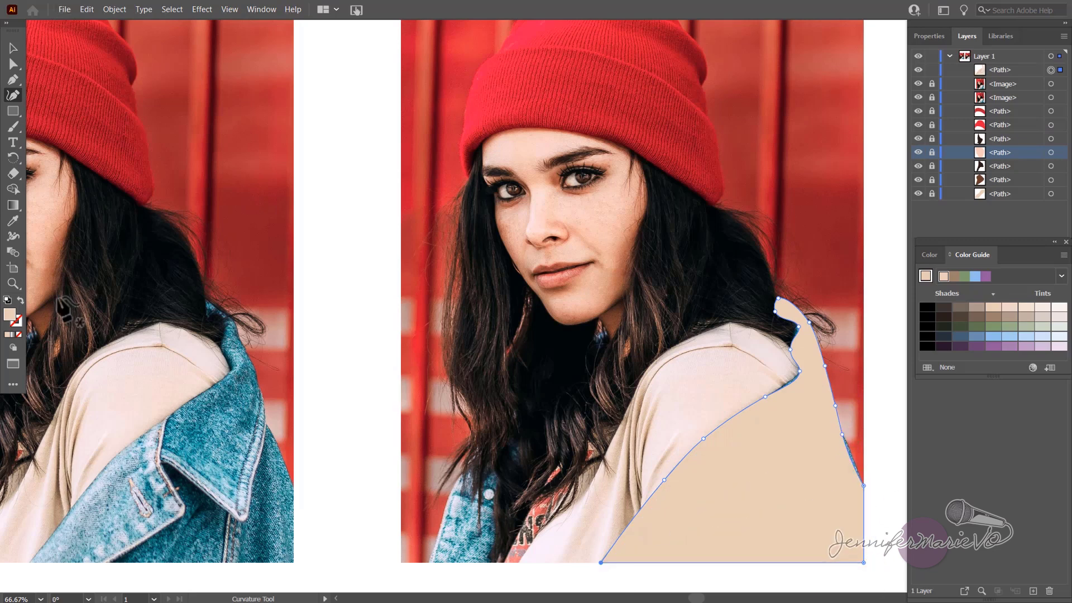
Fill the jacket shape with the darker denim teal sampled from the jacket in the left-hand photo
click(13, 220)
click(223, 437)
click(218, 443)
click(202, 451)
click(204, 449)
Send the teal jacket shape to the back and lock it
right_click(810, 454)
mouse_move(842, 396)
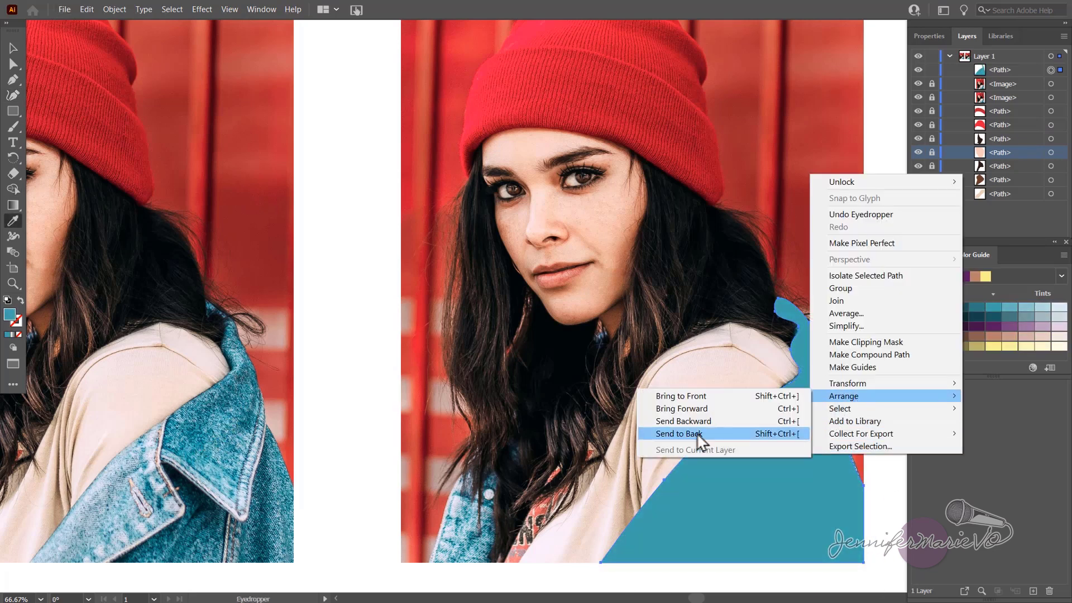
click(698, 433)
click(12, 95)
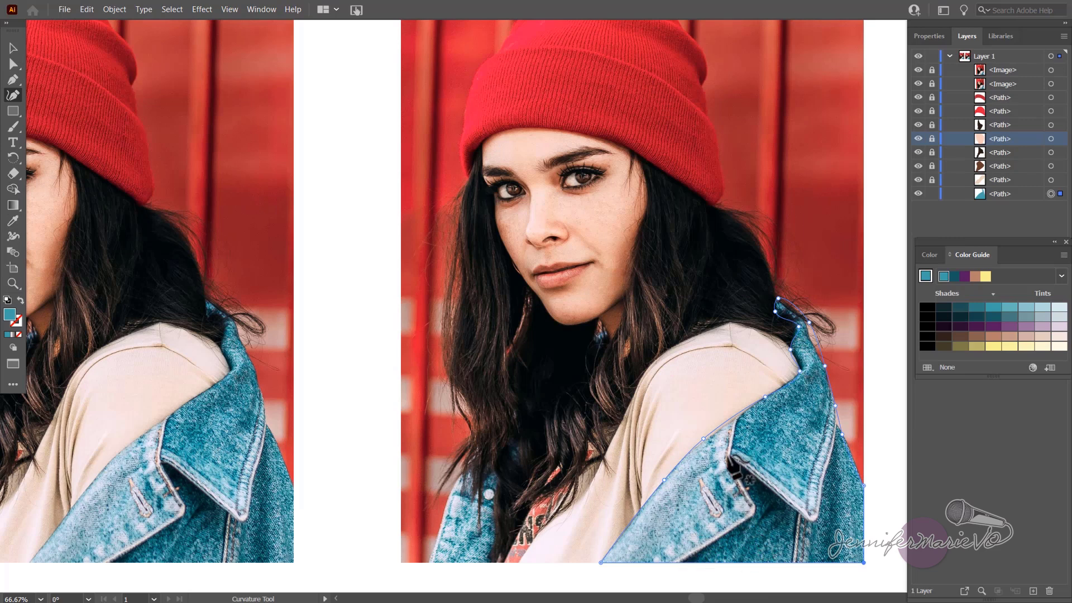
key(ctrl+2)
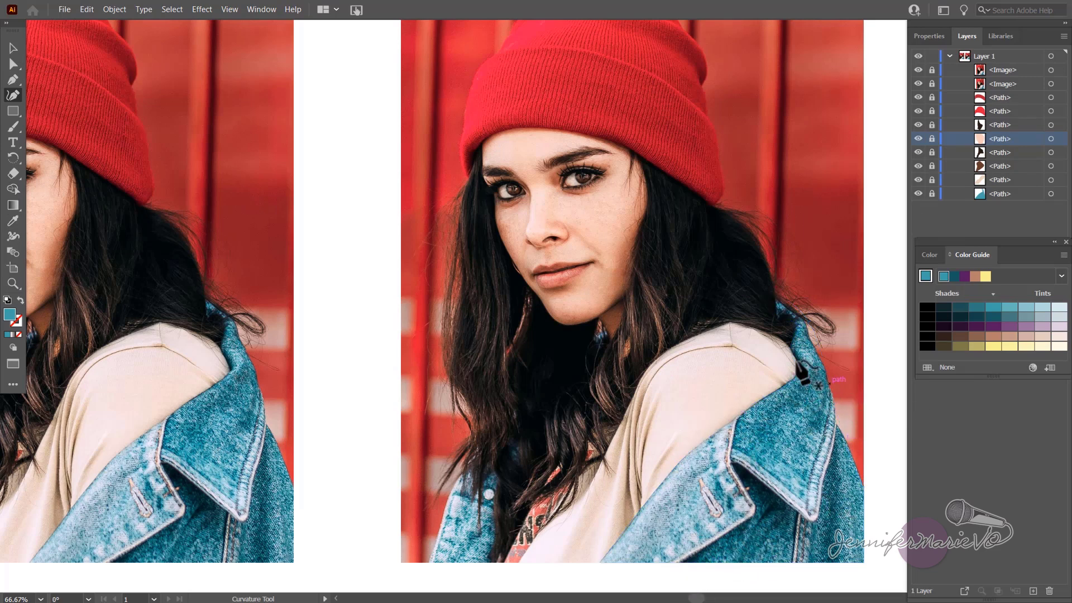
Start a collar path with the Curvature tool from the photo's bottom edge up along the jacket's inner edge to the shoulder
click(601, 563)
click(654, 493)
click(702, 443)
click(743, 413)
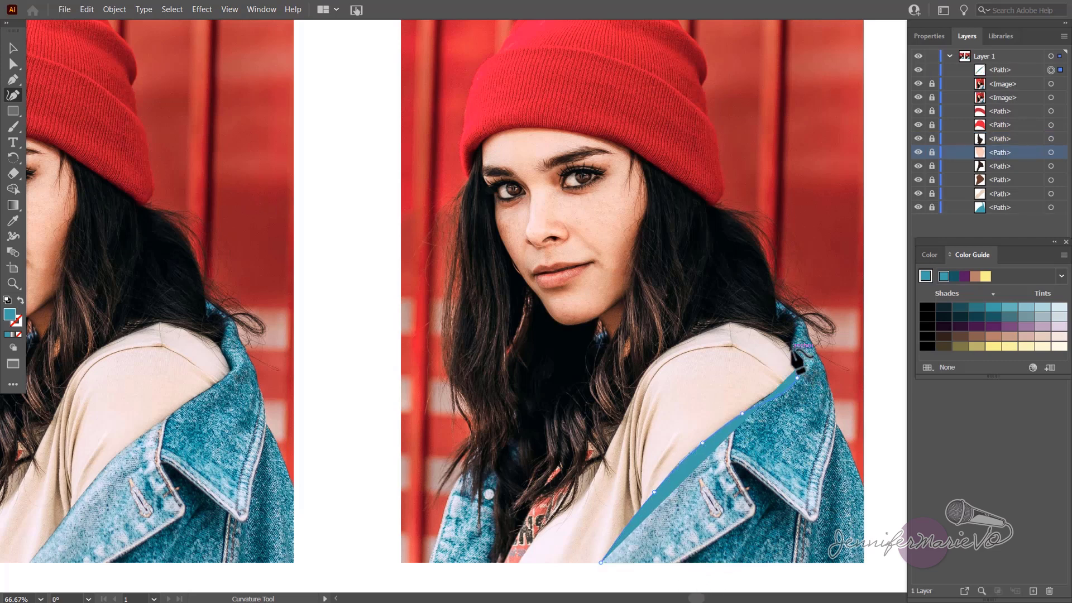
click(801, 365)
Continue the collar path around the top of the collar and down its outer edge
click(793, 350)
click(797, 325)
click(777, 315)
click(777, 300)
click(807, 320)
click(822, 365)
click(836, 410)
Trace the collar's notch and the lapel beneath it, and close the path along the photo's bottom edge
click(727, 452)
click(736, 480)
click(754, 511)
click(677, 563)
click(601, 563)
Refine the collar path by adjusting its anchor points at the notch, the pointed collar tip and the inner edge
right_click(758, 468)
click(746, 472)
drag(758, 468, 758, 479)
click(770, 488)
drag(817, 520, 816, 526)
mouse_move(754, 511)
mouse_down()
mouse_move(763, 512)
mouse_move(744, 480)
mouse_up()
drag(727, 452, 730, 459)
drag(768, 400, 766, 397)
drag(797, 378, 795, 380)
Fill the collar shape with a lighter denim blue sampled from the left-hand photo and send it, locked, to the back
click(13, 221)
click(193, 438)
right_click(794, 425)
mouse_move(829, 369)
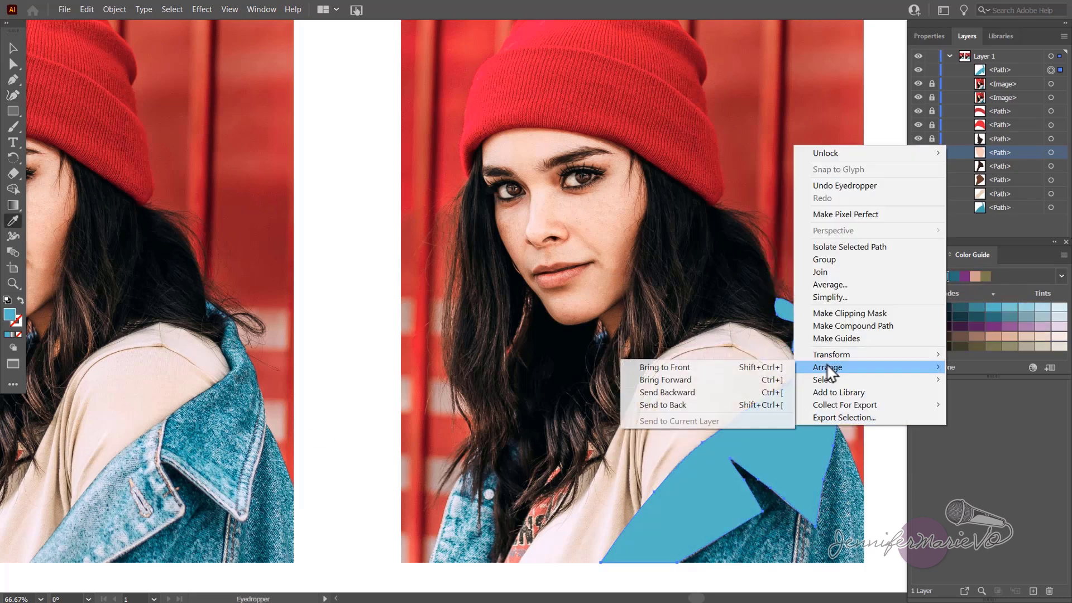
click(670, 405)
click(931, 208)
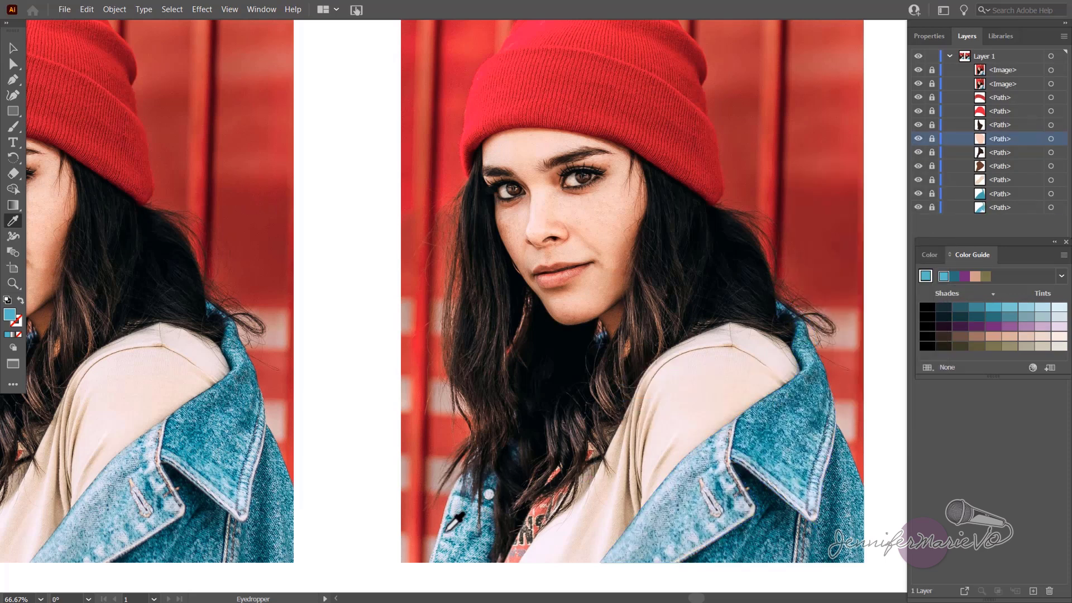
Trace the jacket's opposite sleeve below the hair with the Curvature tool and send the shape to the back
click(9, 98)
click(431, 563)
click(445, 514)
click(460, 475)
click(483, 451)
click(511, 442)
click(521, 460)
click(513, 516)
right_click(475, 526)
click(683, 489)
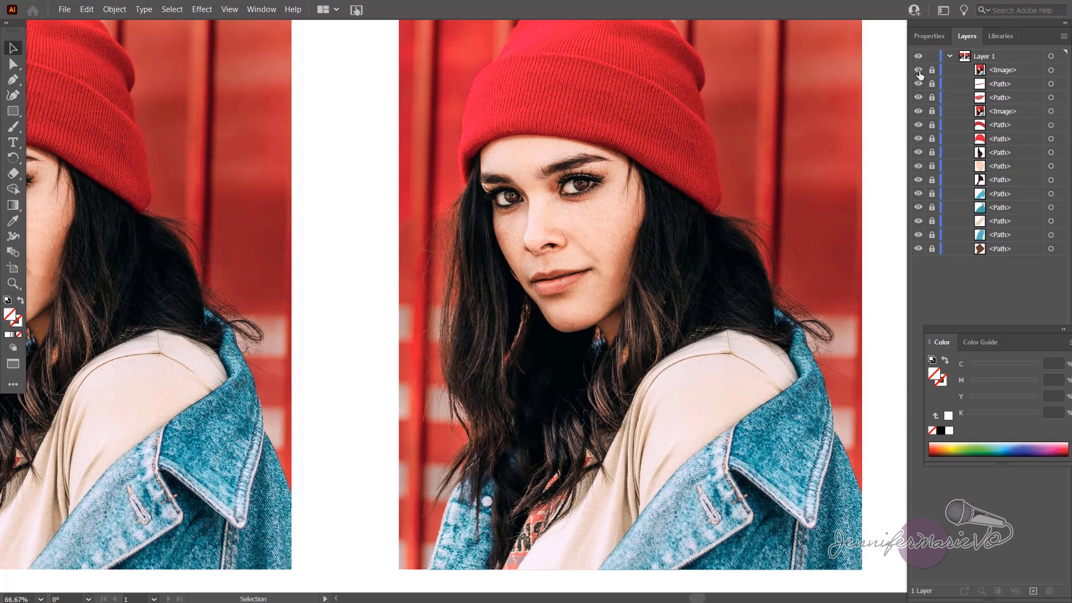
Hide the photo that covers the traced artwork, leaving the reference photo beside it visible
click(918, 71)
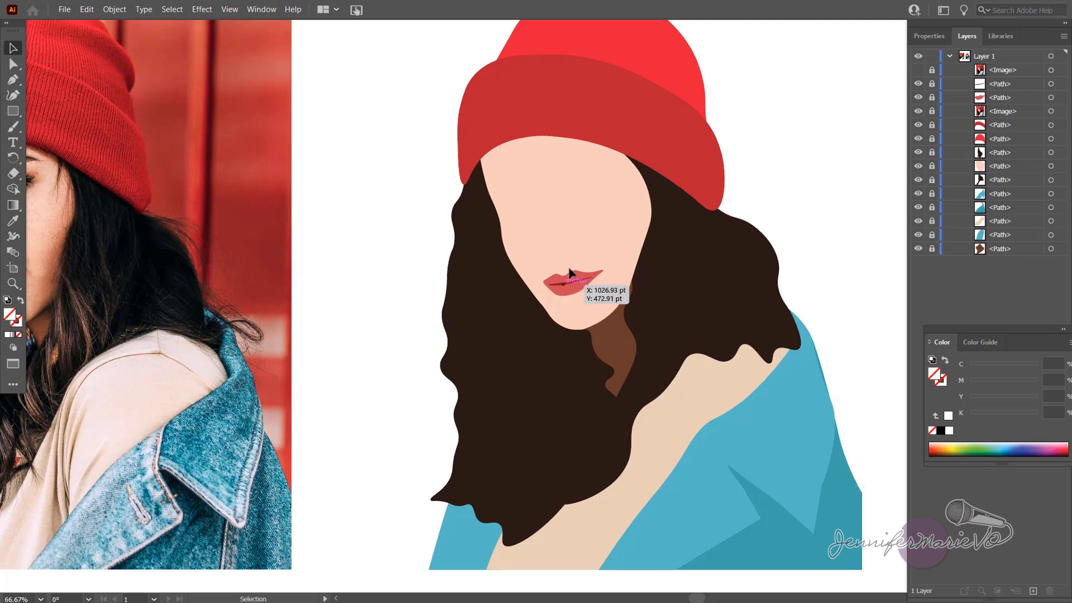
scroll(597, 312, left, 5)
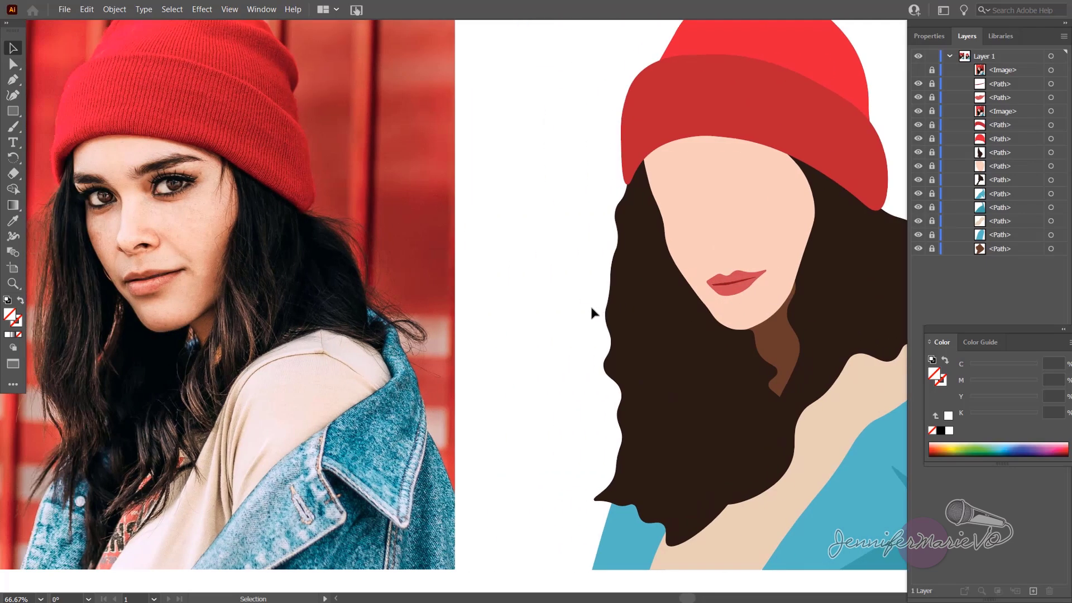
click(14, 95)
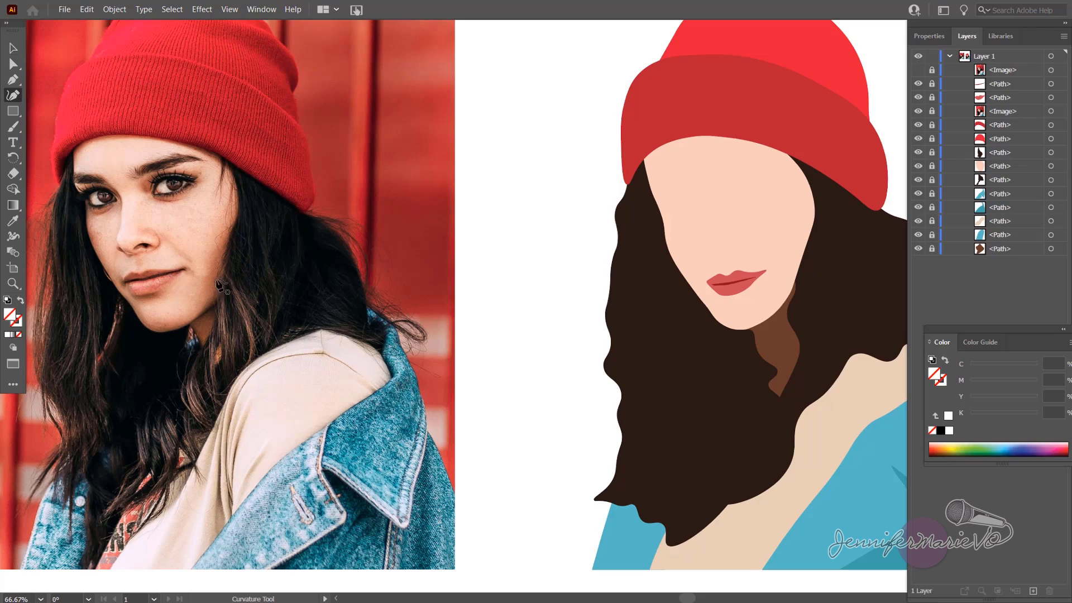
click(919, 70)
click(919, 70)
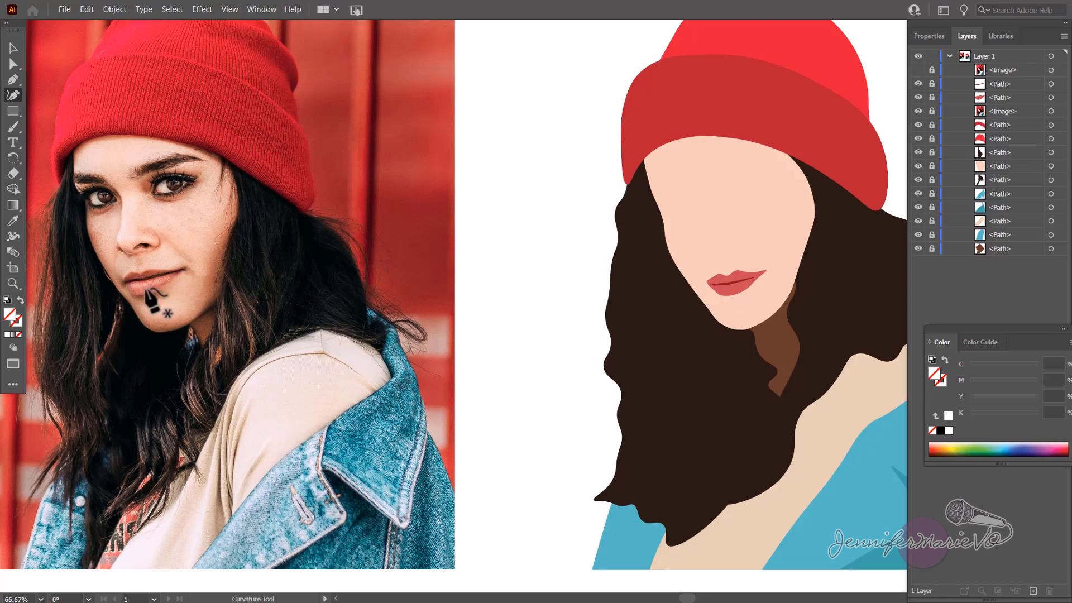
right_click(750, 293)
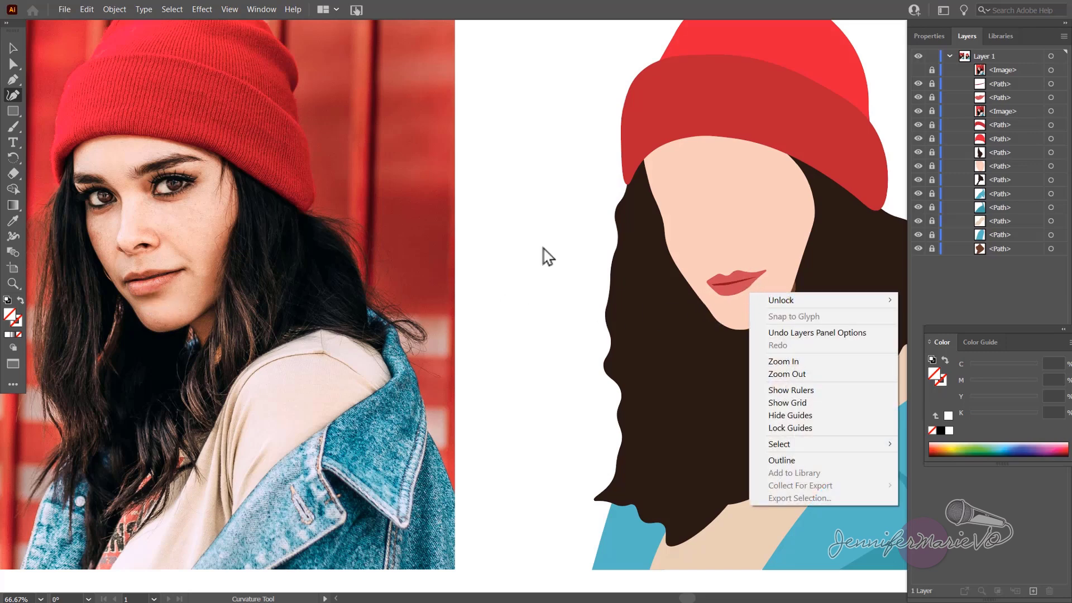
click(14, 63)
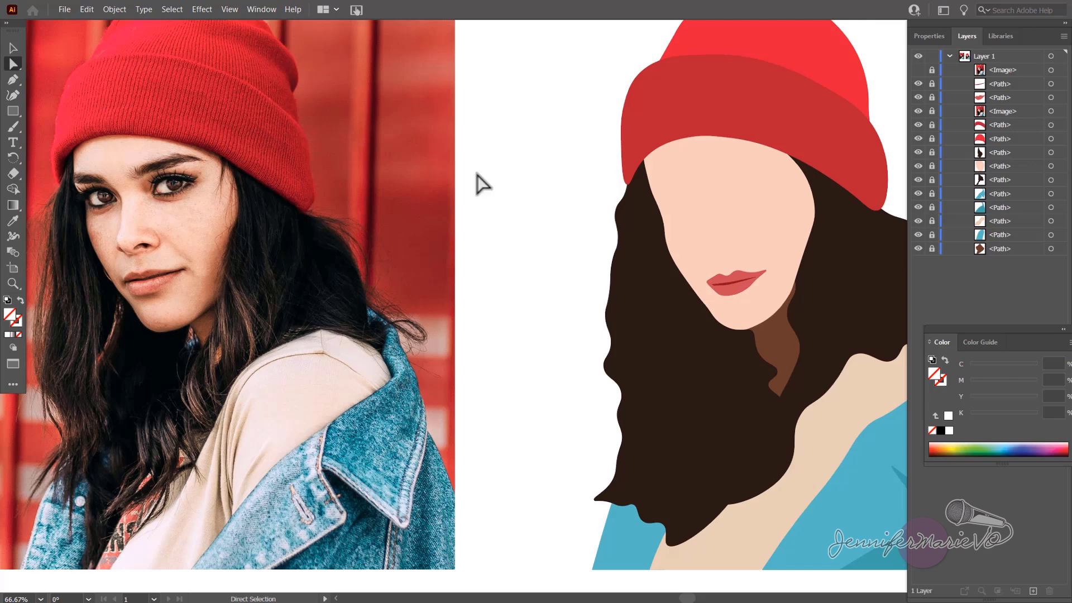
scroll(782, 244, right, 1)
scroll(782, 245, right, 3)
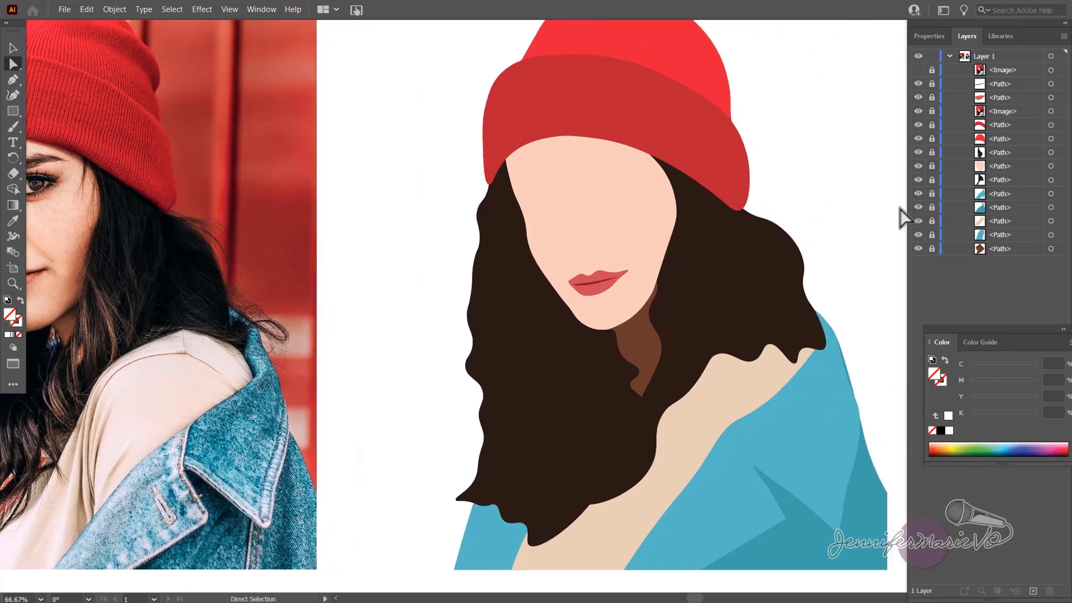
Unlock the neck shape and fill it with the skin tone sampled from the illustrated face
click(989, 221)
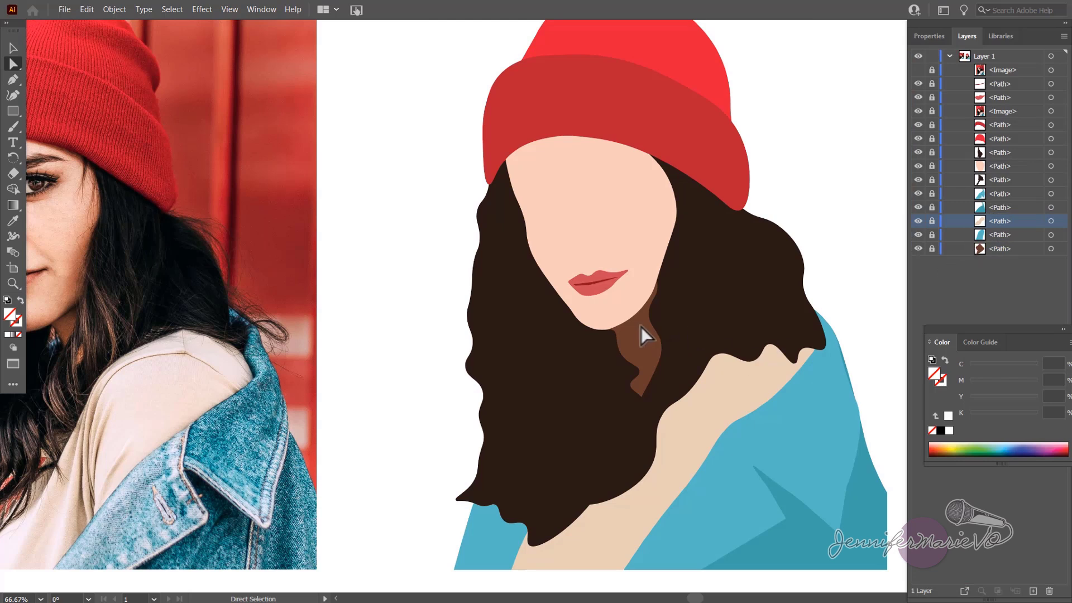
click(1000, 248)
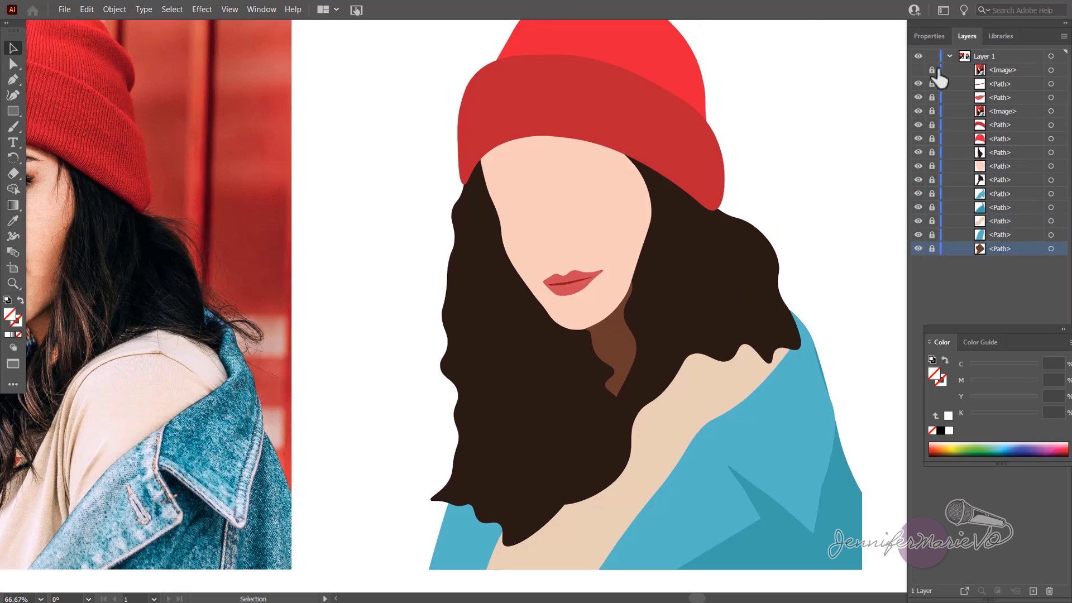
click(932, 248)
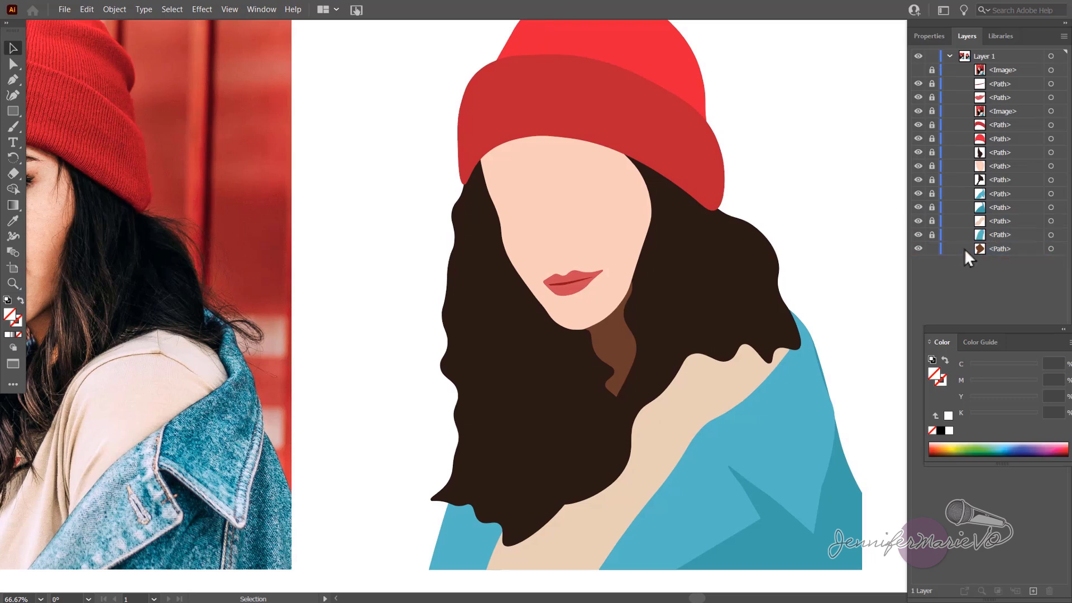
click(626, 335)
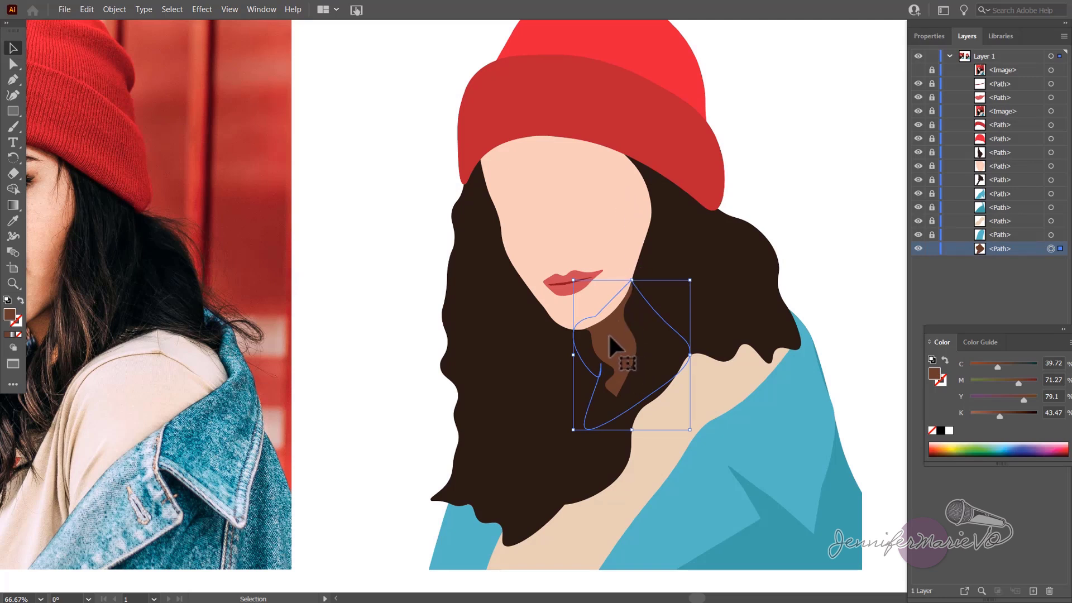
click(12, 221)
click(560, 226)
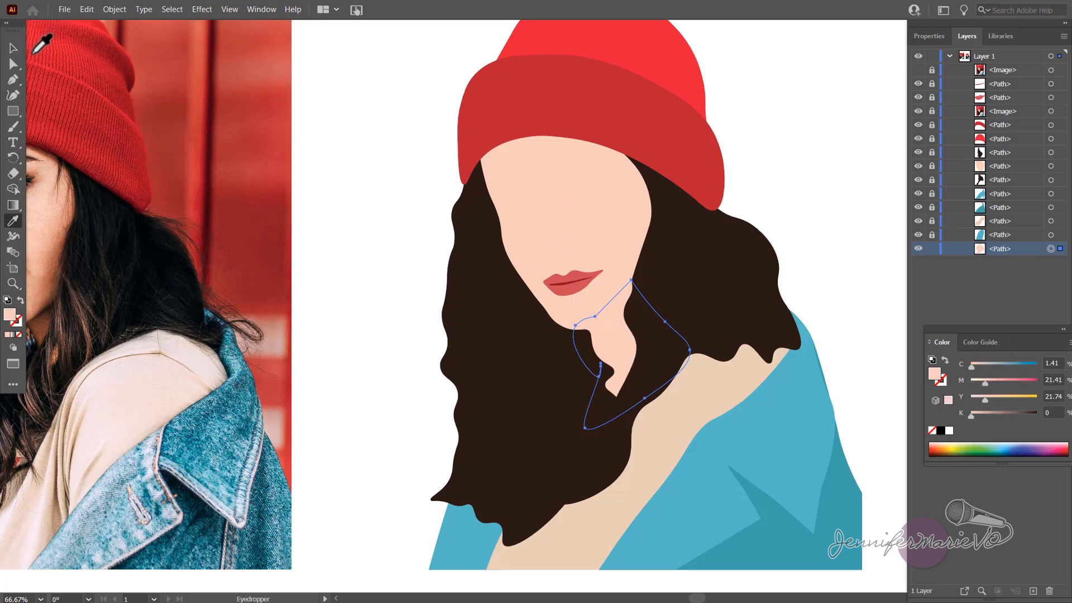
Recolor the neck shape with the Color Guide shade one step darker than the face's skin tone
click(13, 50)
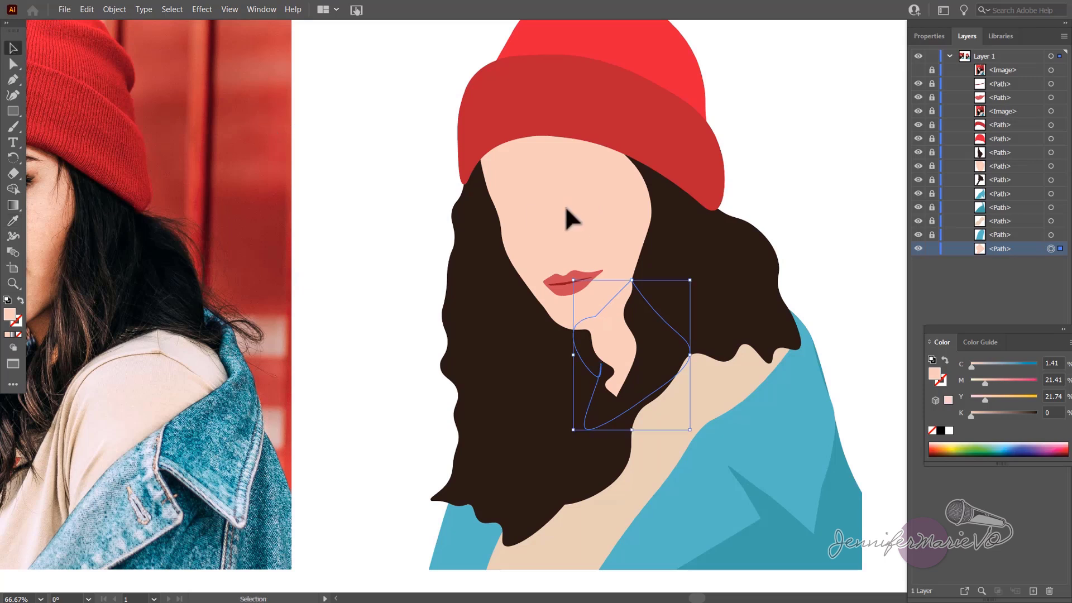
click(375, 213)
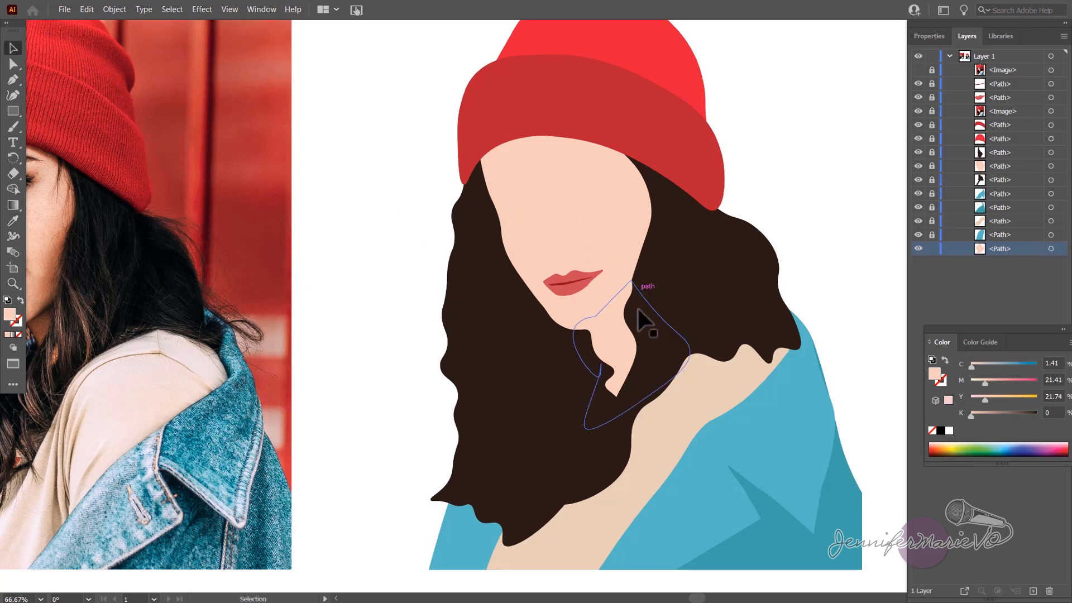
click(633, 378)
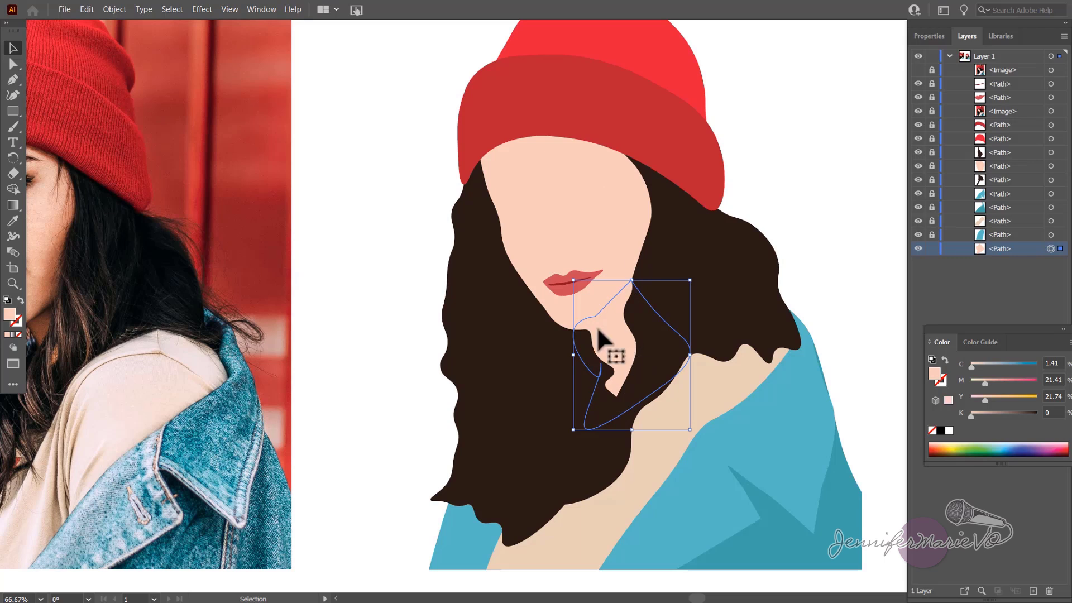
click(13, 221)
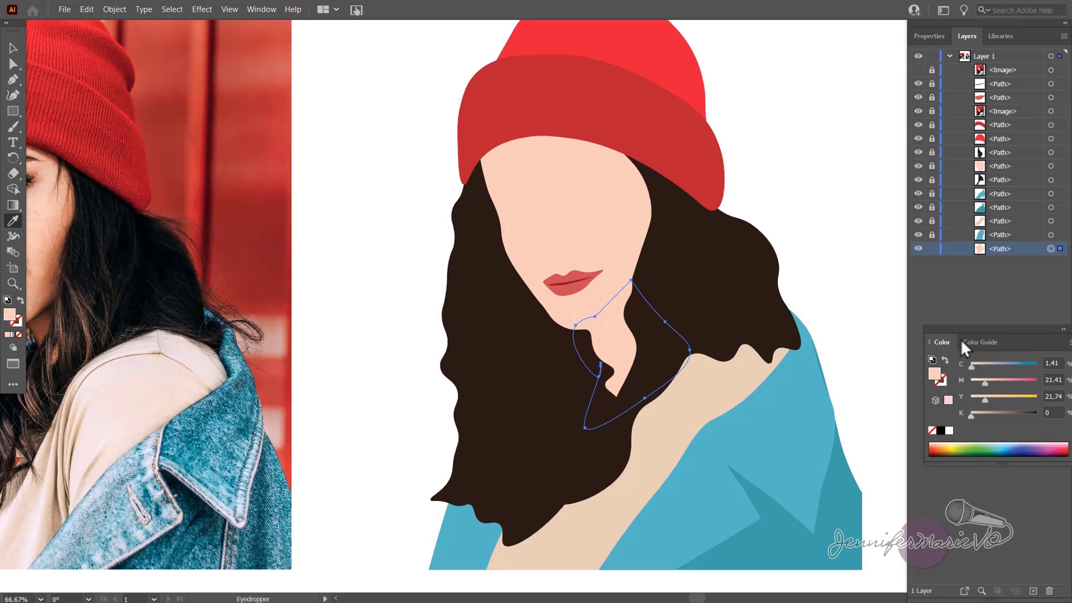
click(982, 343)
drag(1013, 330, 998, 297)
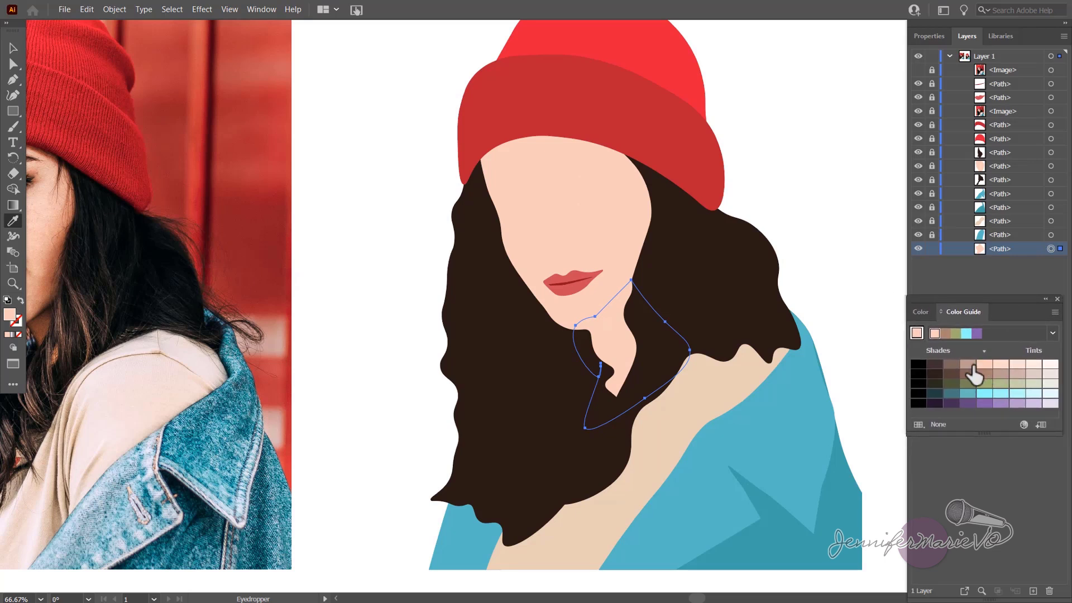
click(969, 365)
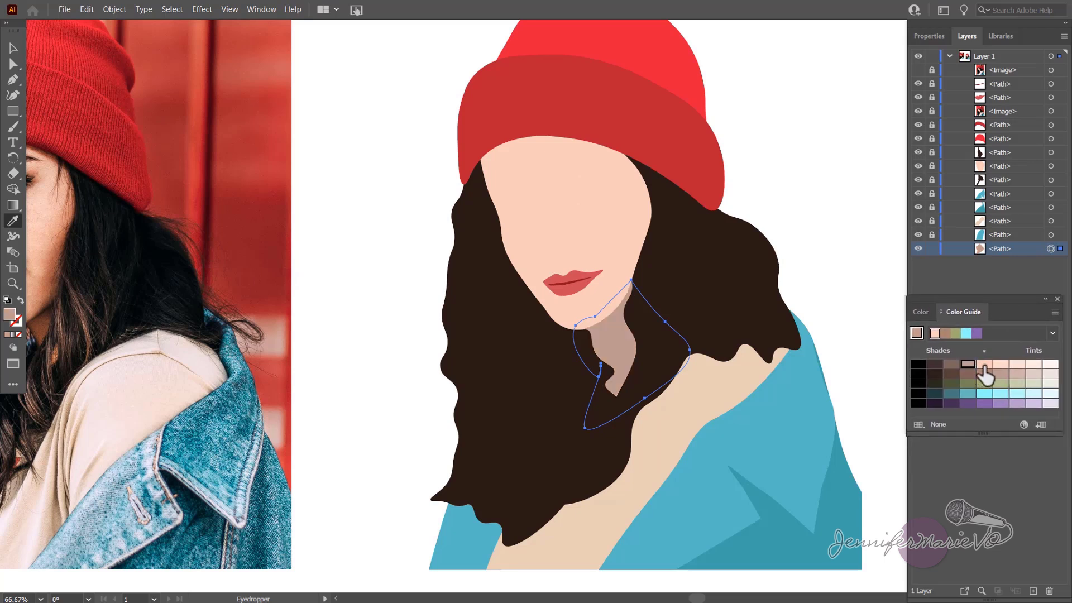
click(988, 366)
click(973, 366)
Configure the Color Guide options to 5 steps with a variation of 43%
click(1055, 313)
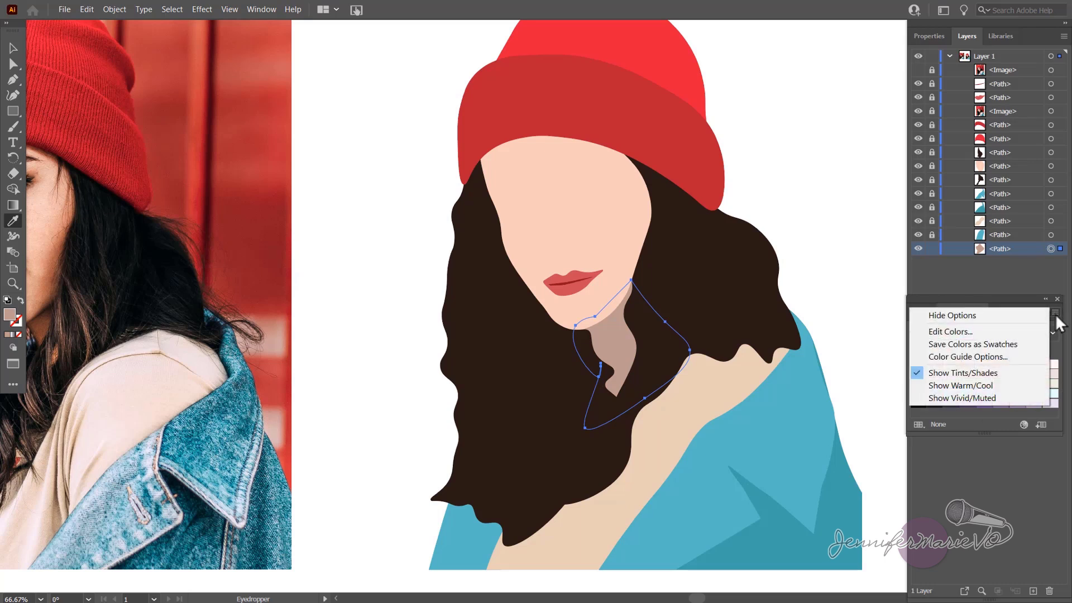
click(975, 359)
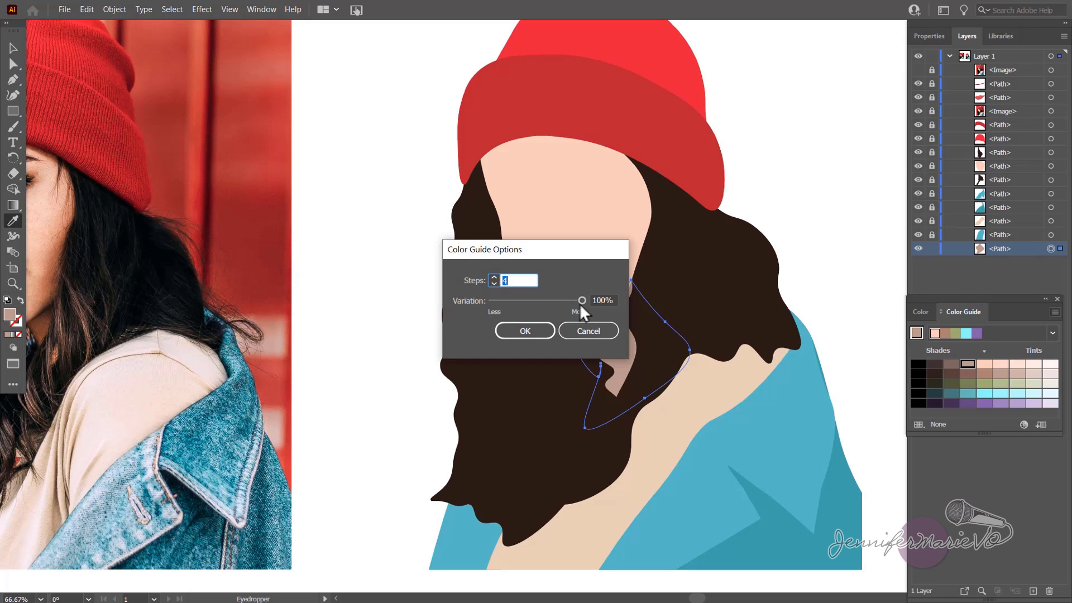
drag(579, 300, 531, 304)
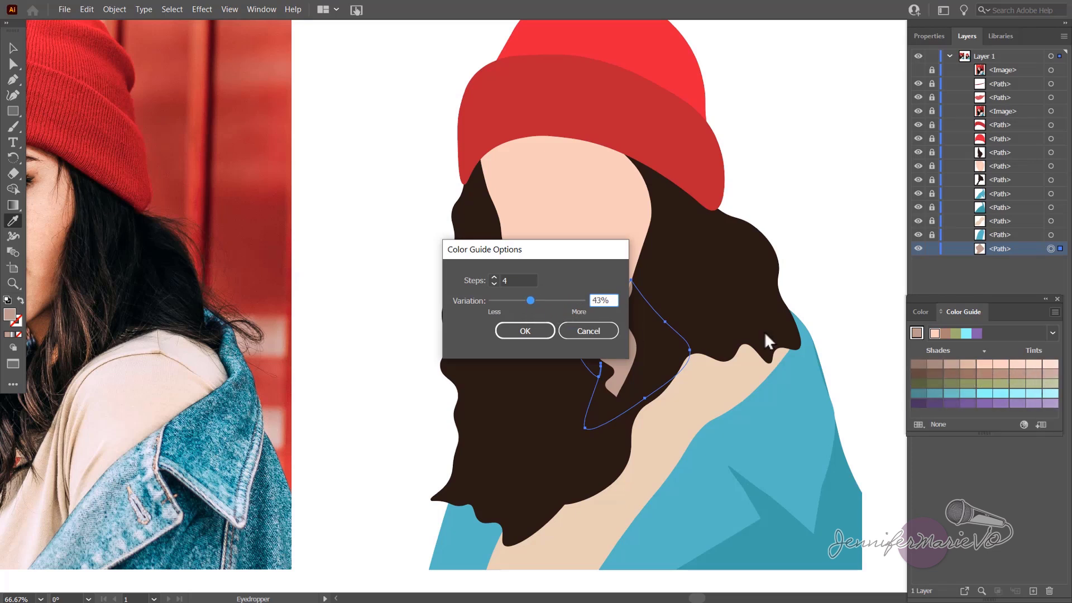
drag(539, 306, 582, 302)
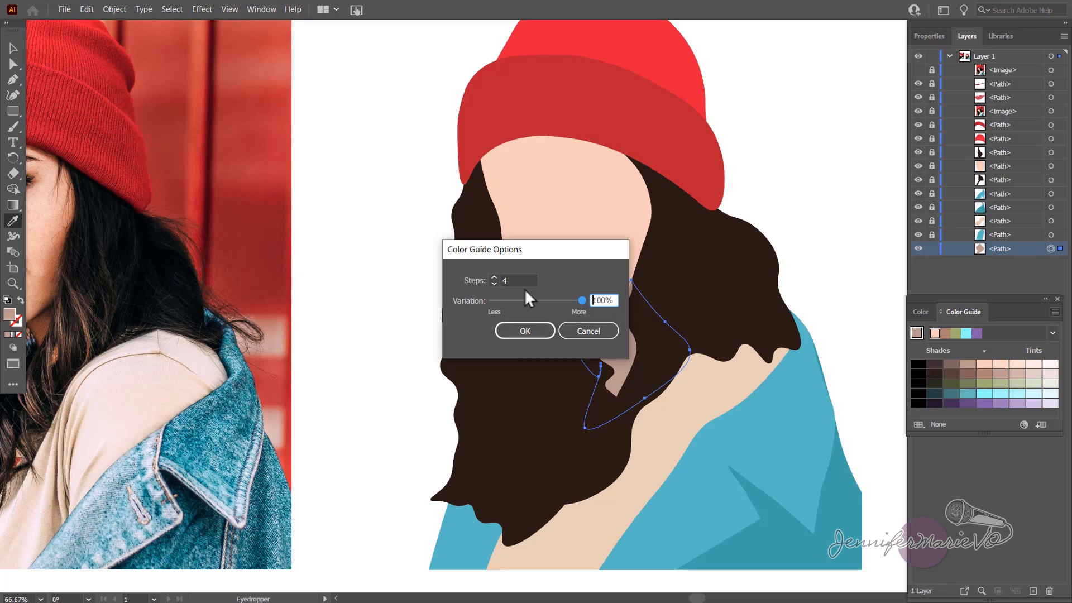
drag(583, 300, 529, 303)
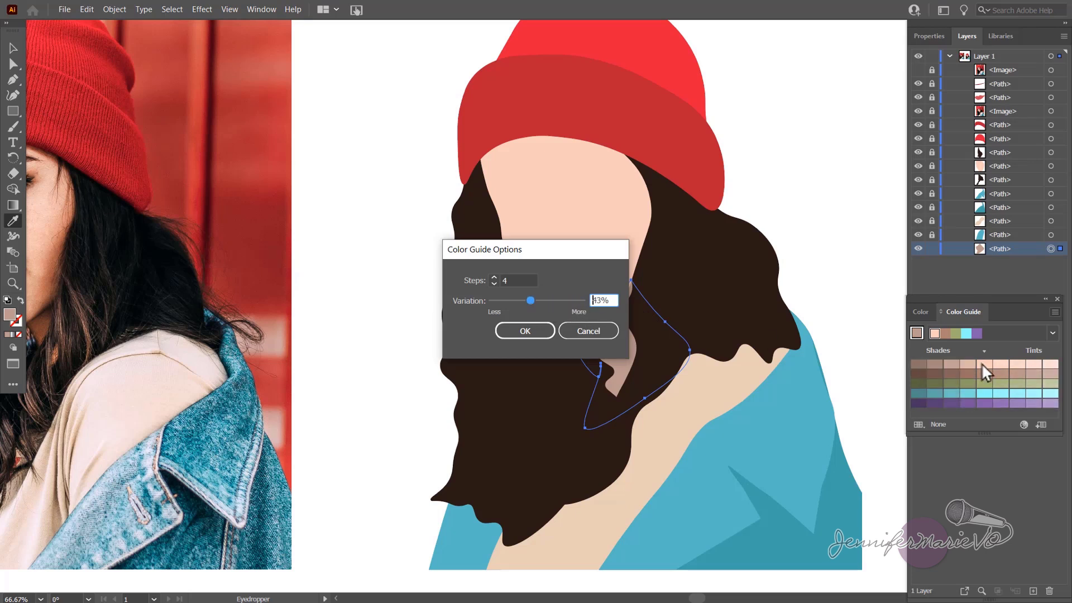
click(495, 277)
click(494, 277)
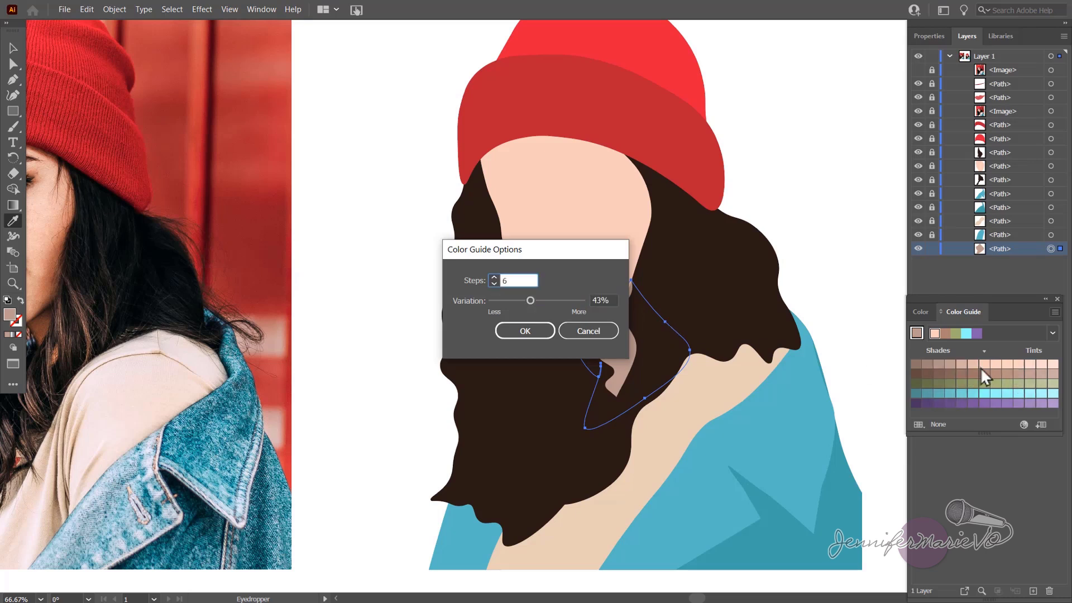
click(494, 283)
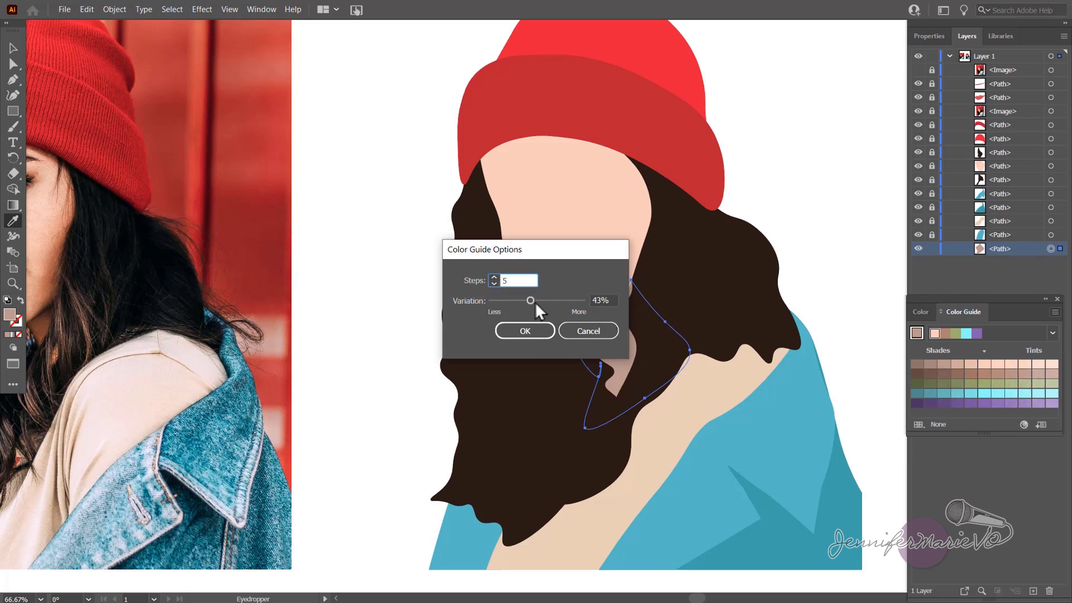
click(525, 331)
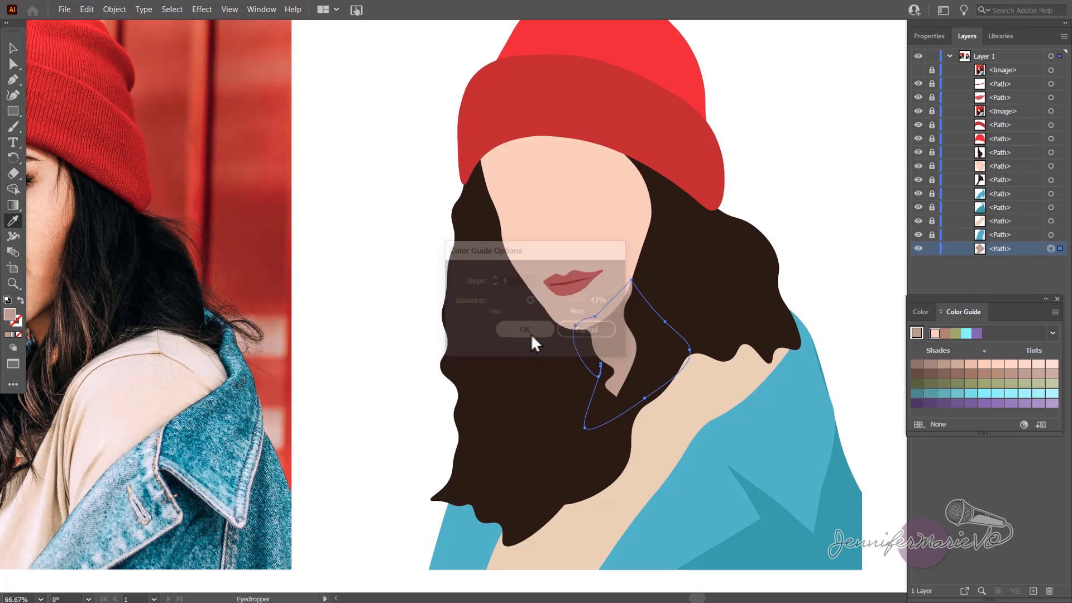
Recolor the neck with the refined Color Guide's shade just darker than the face's skin tone, and deselect it
click(985, 367)
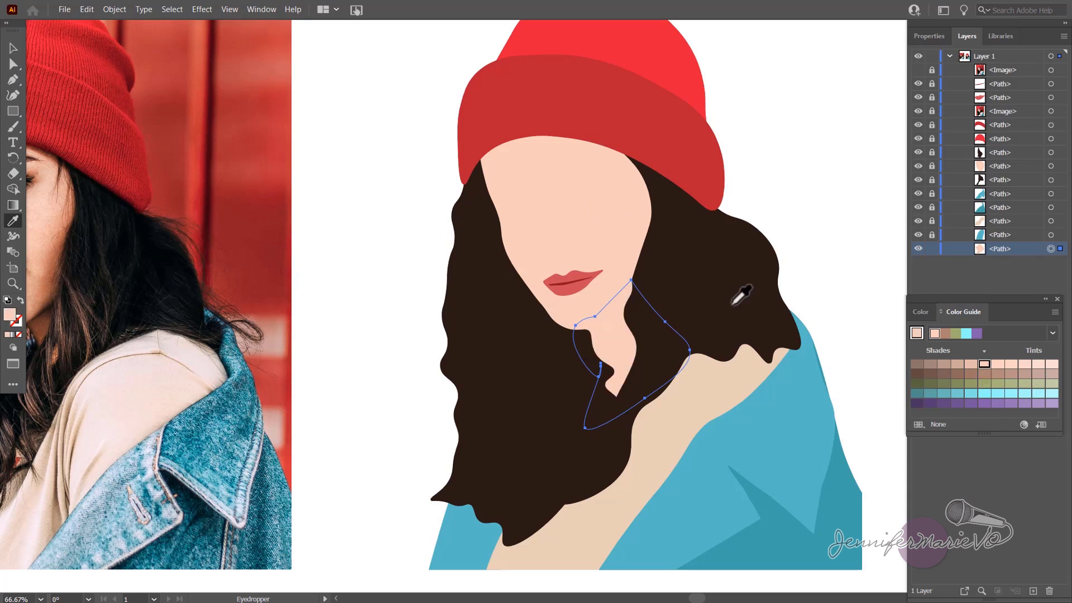
click(971, 364)
click(10, 47)
click(383, 270)
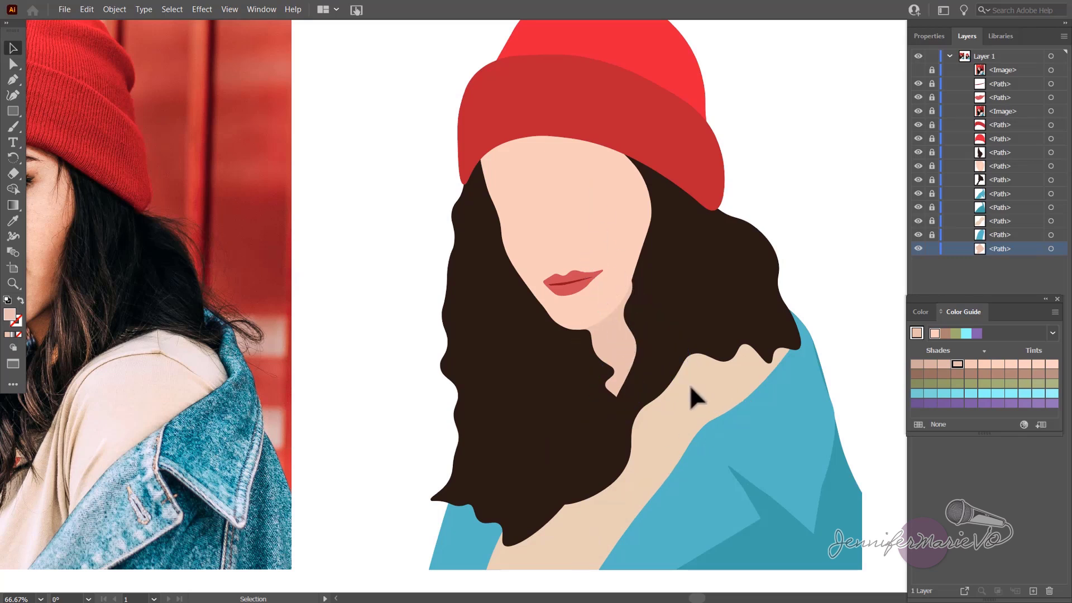
Unlock the beige shirt shape and recolor it with a muted mauve from the Color Guide
drag(932, 234, 932, 223)
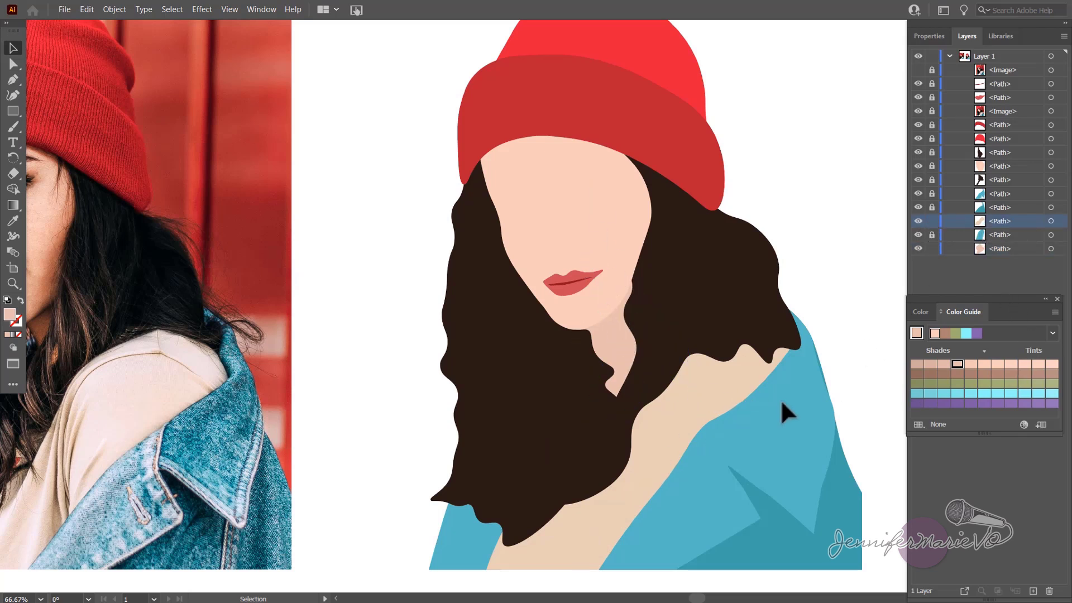
click(725, 379)
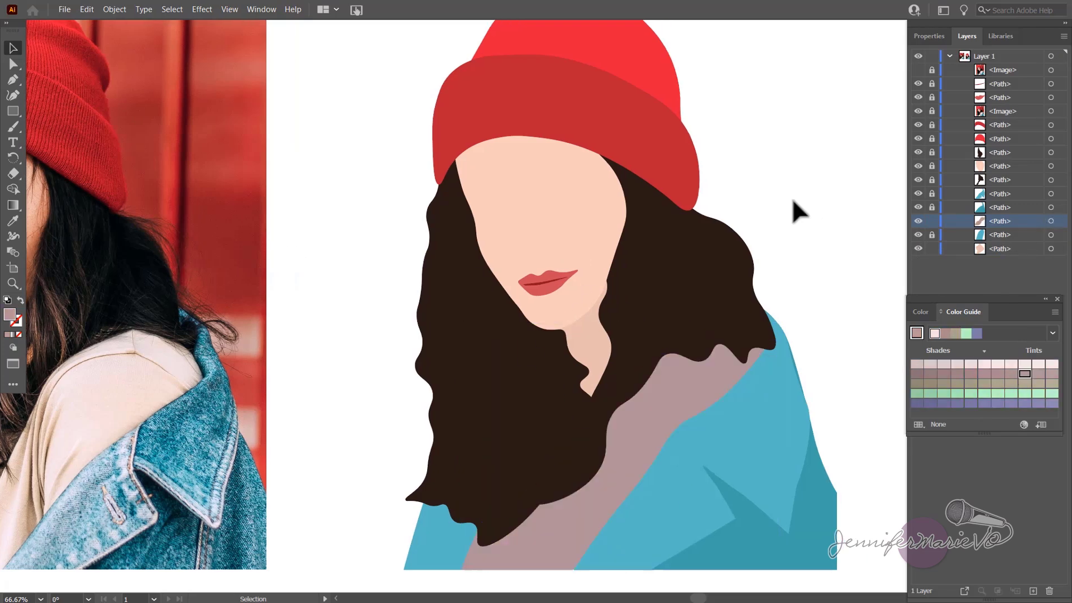
click(208, 10)
click(203, 8)
Draw a long, narrow wavy strand with the Curvature tool in the hair beside the face, and adjust its edge
scroll(350, 146, left, 1)
scroll(351, 146, left, 3)
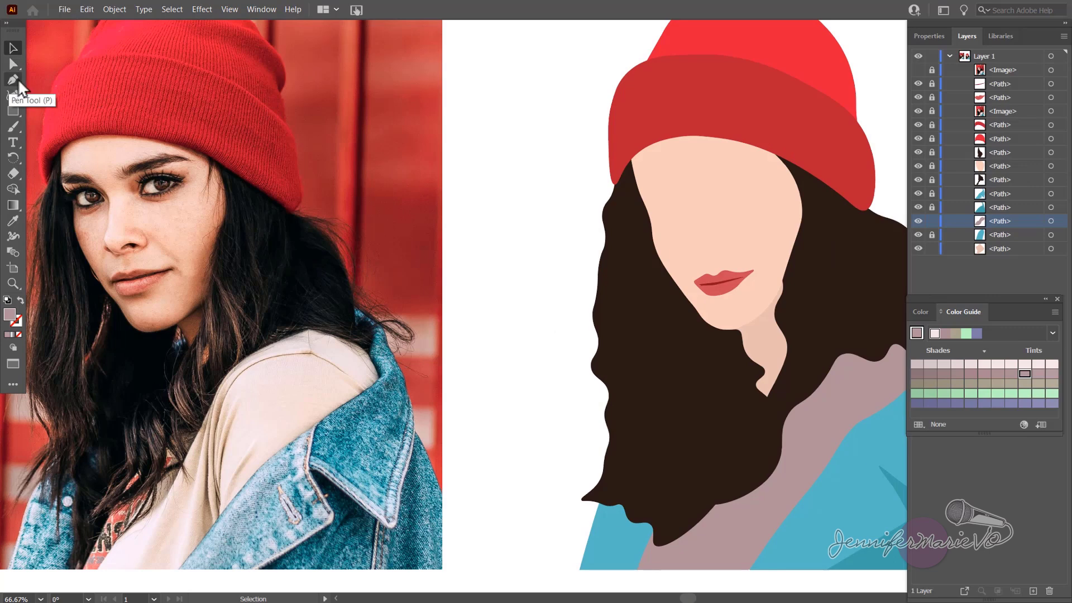
click(12, 95)
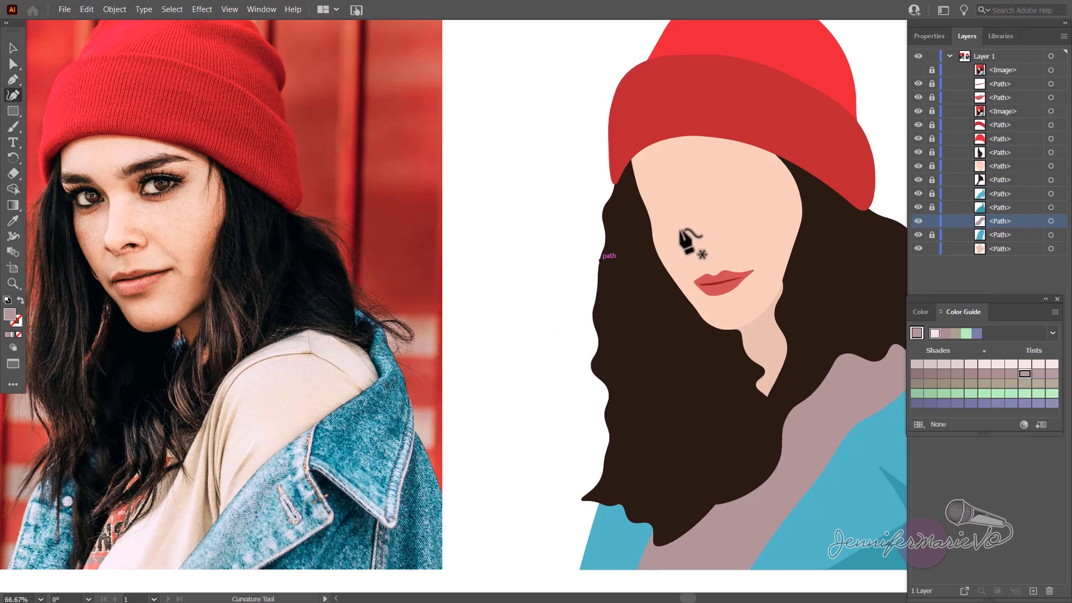
click(627, 223)
click(623, 243)
click(622, 281)
click(625, 298)
click(616, 331)
click(622, 351)
click(628, 375)
click(626, 391)
click(633, 404)
click(626, 425)
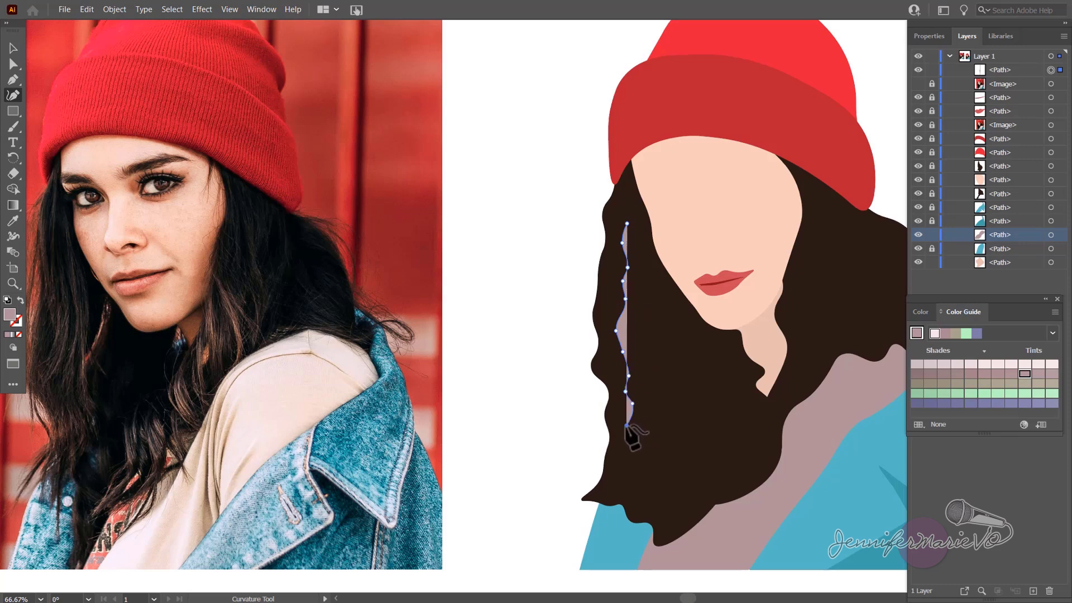
click(627, 454)
click(641, 441)
click(643, 398)
click(639, 370)
click(631, 332)
click(632, 288)
click(638, 265)
click(635, 234)
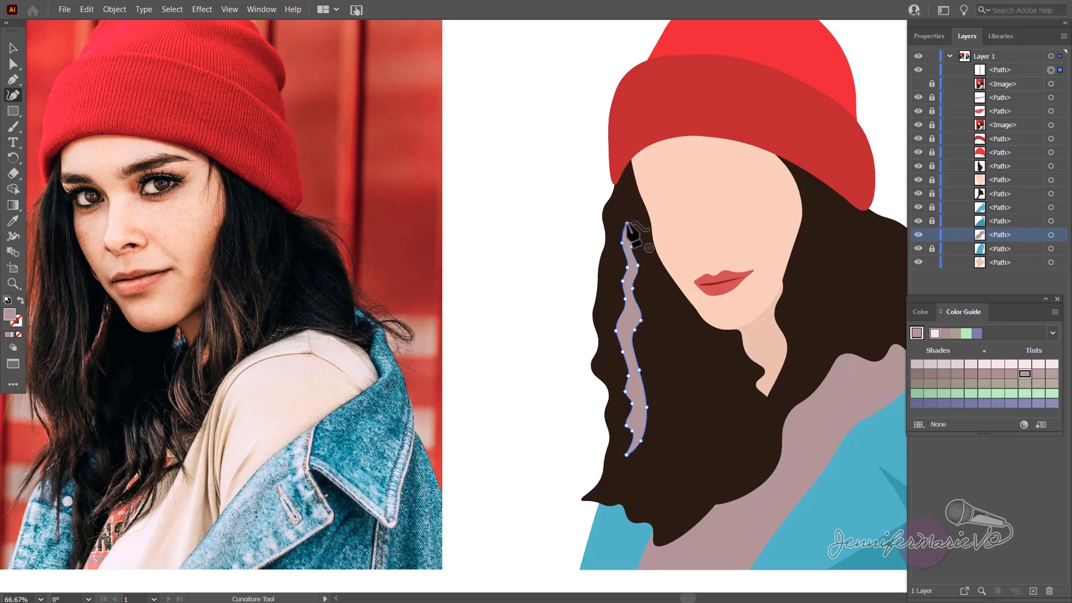
click(635, 319)
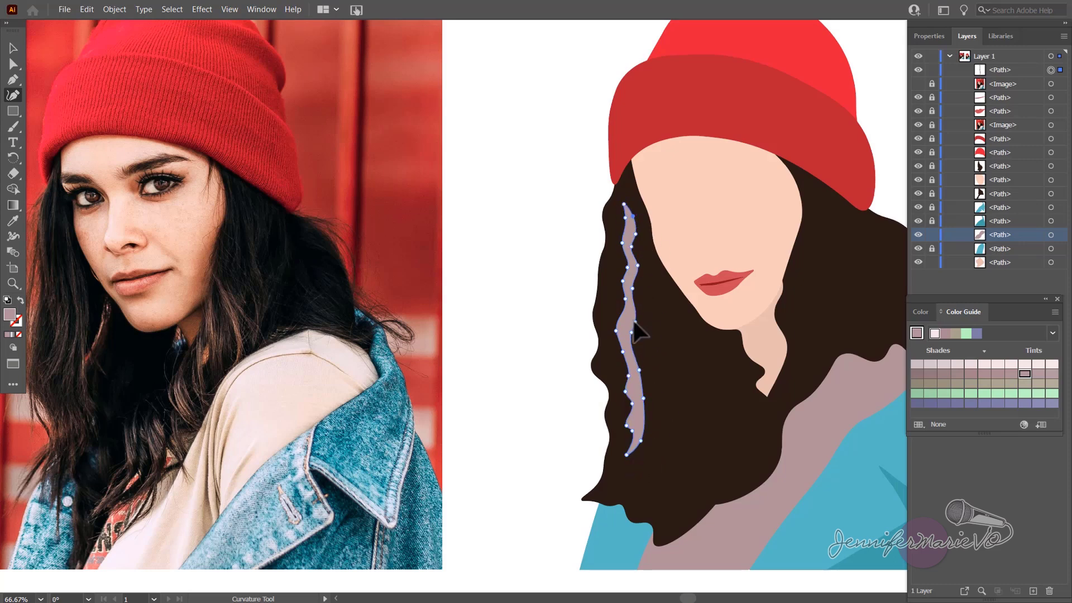
Try filling the hair strand with a brown sampled from the hair in the reference photo
click(13, 221)
click(226, 296)
click(229, 305)
click(211, 313)
click(213, 311)
click(214, 312)
click(214, 307)
click(216, 303)
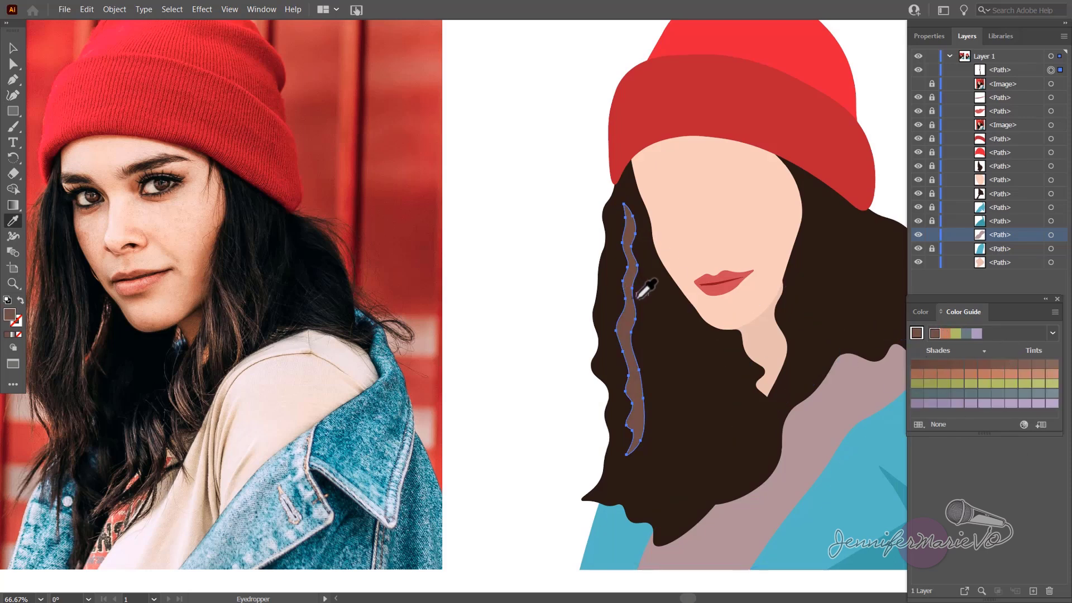
Fill the strand with the illustrated hair's dark brown, and lighten it to the lightest Color Guide tint of that brown
click(664, 307)
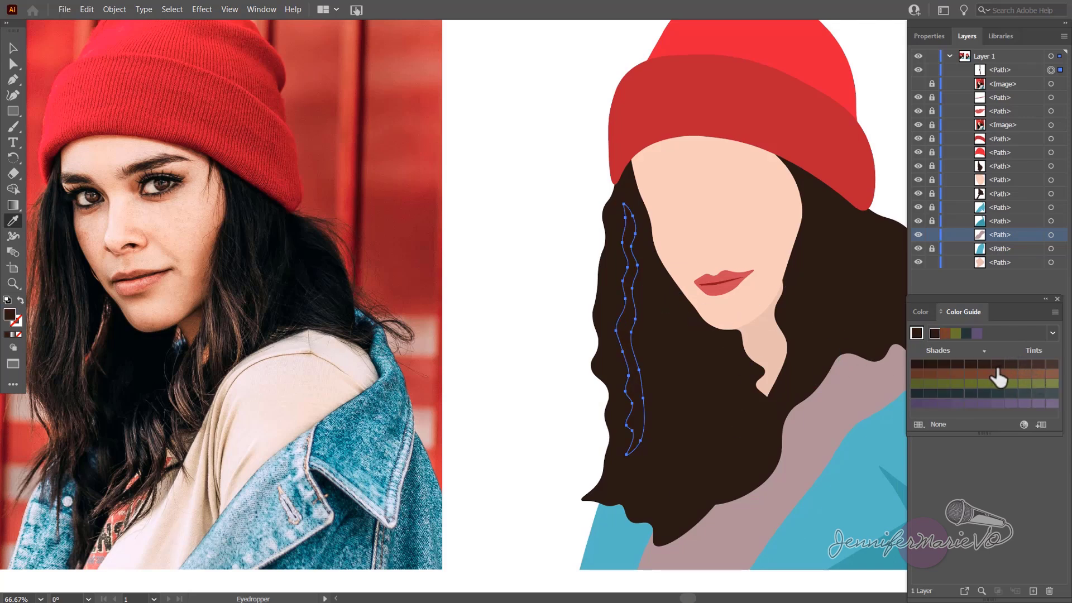
click(1012, 364)
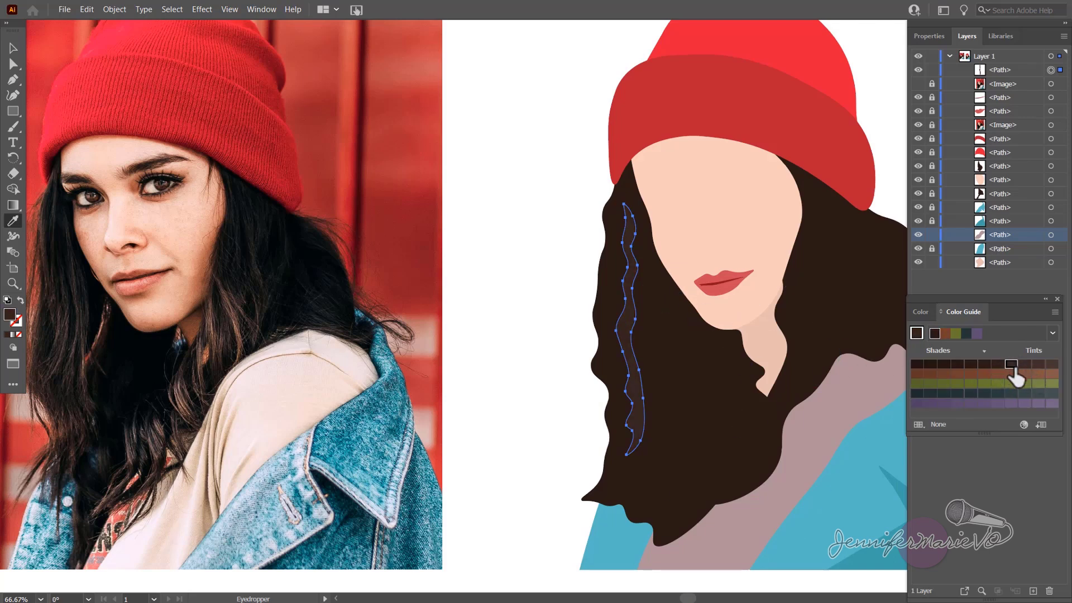
click(1052, 366)
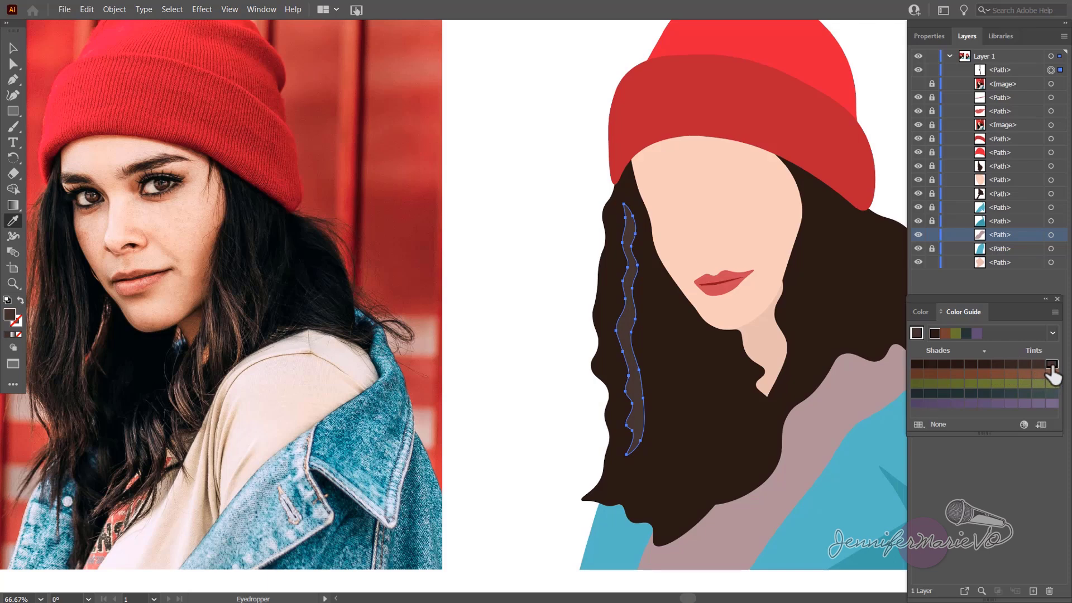
Add more wavy highlight strands across both sides of the hair, and nudge and adjust the one below the jaw
key(shift+grave)
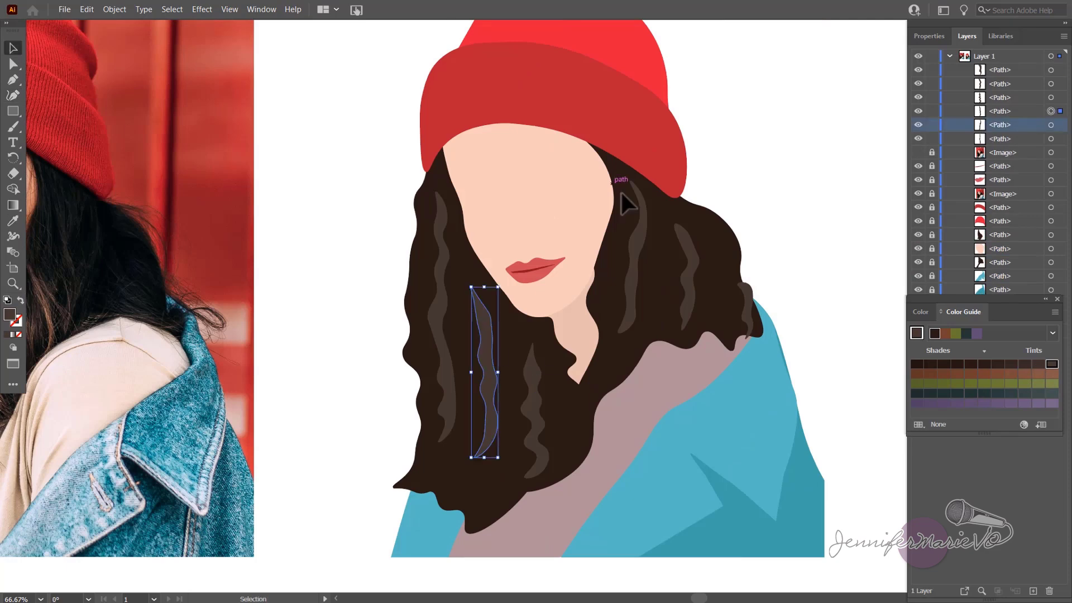
click(680, 234)
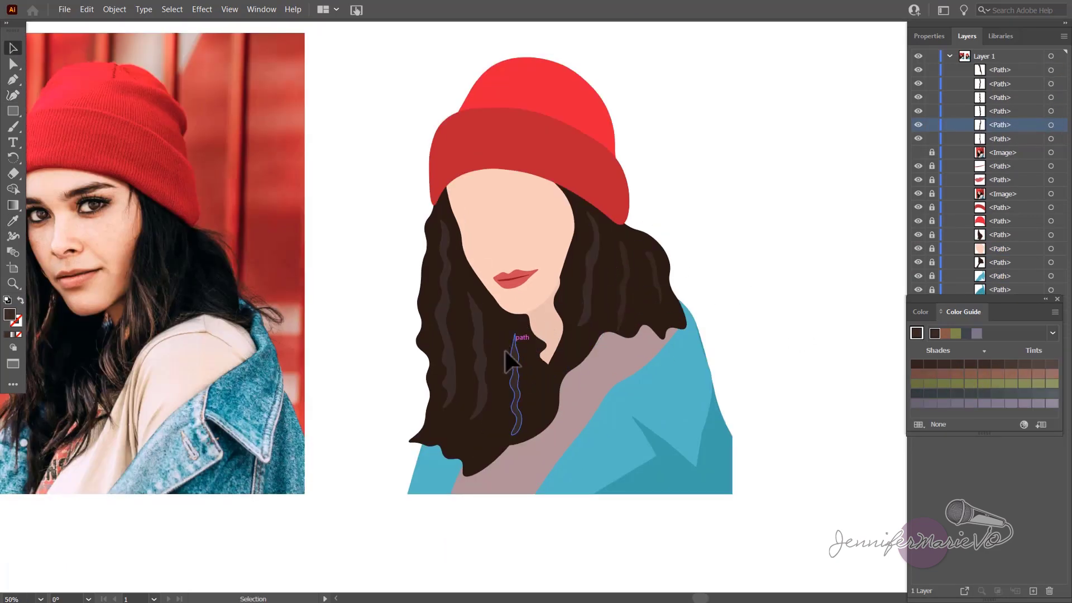
drag(482, 361, 481, 369)
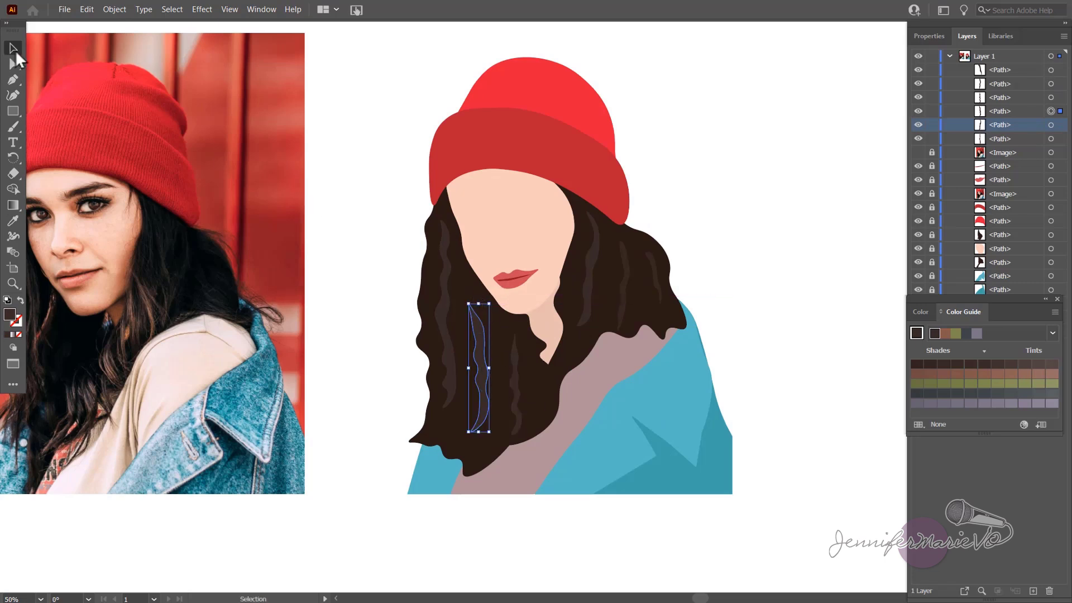
mouse_move(478, 305)
mouse_down()
mouse_move(483, 291)
mouse_move(495, 294)
mouse_up()
click(698, 231)
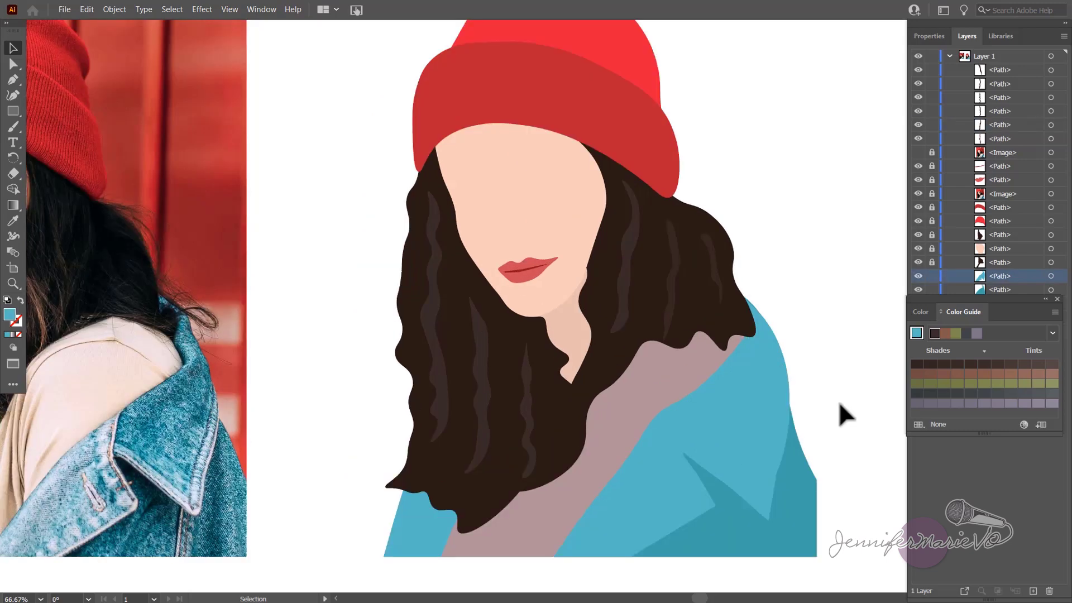
Unlock the beanie's cuff and crown shapes and select the dark red cuff
scroll(839, 400, up, 3)
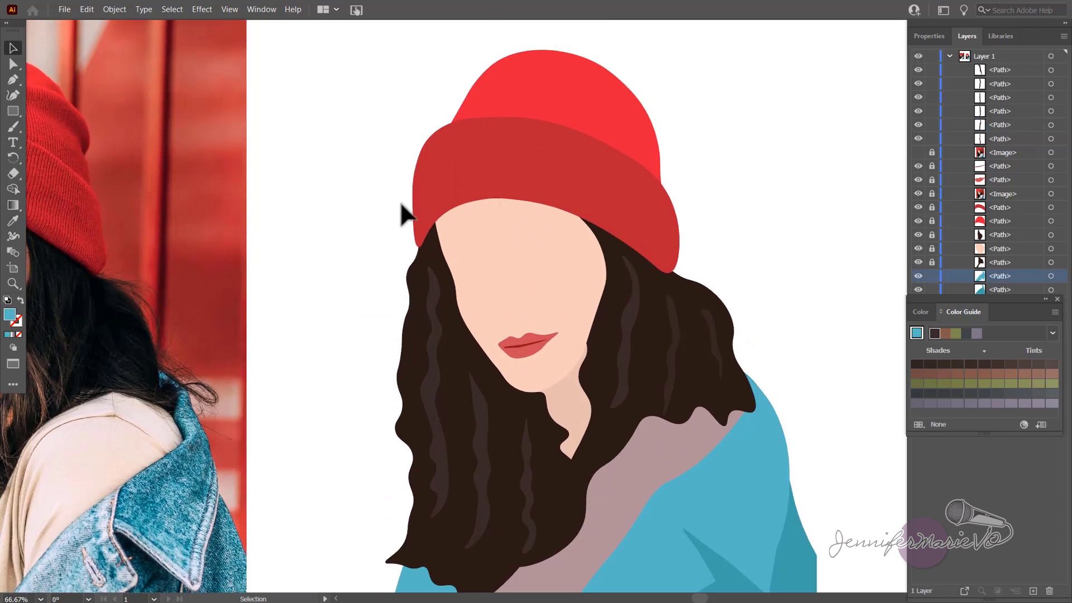
scroll(542, 224, left, 5)
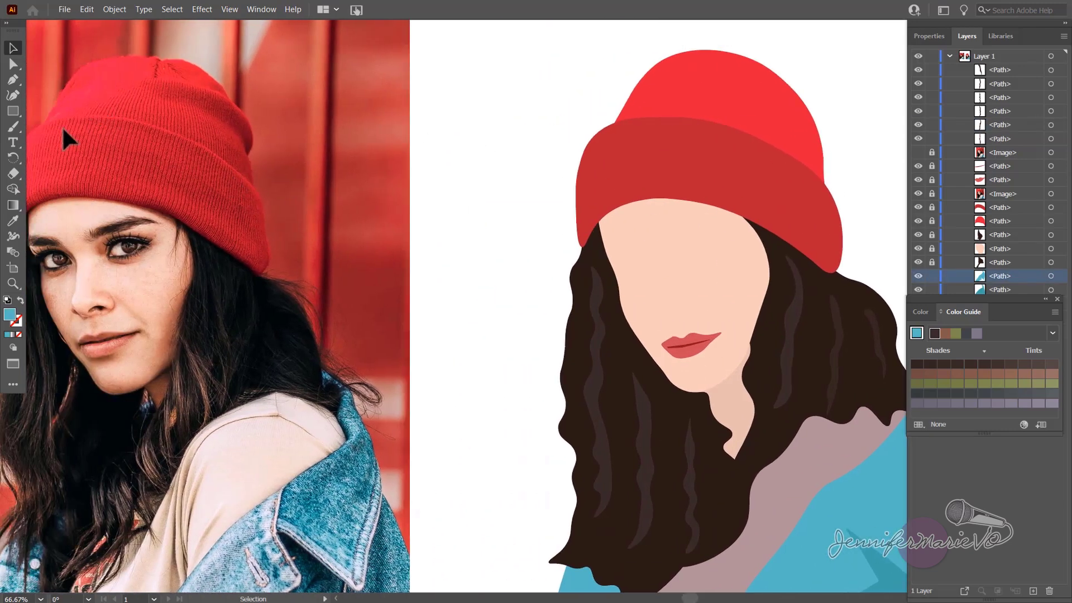
scroll(239, 194, right, 3)
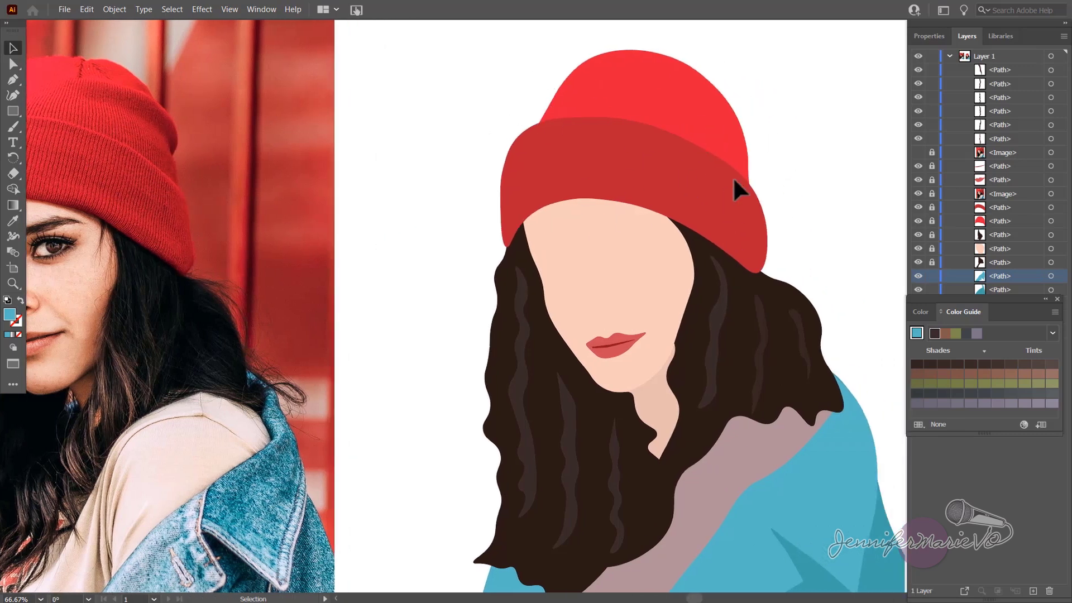
click(932, 208)
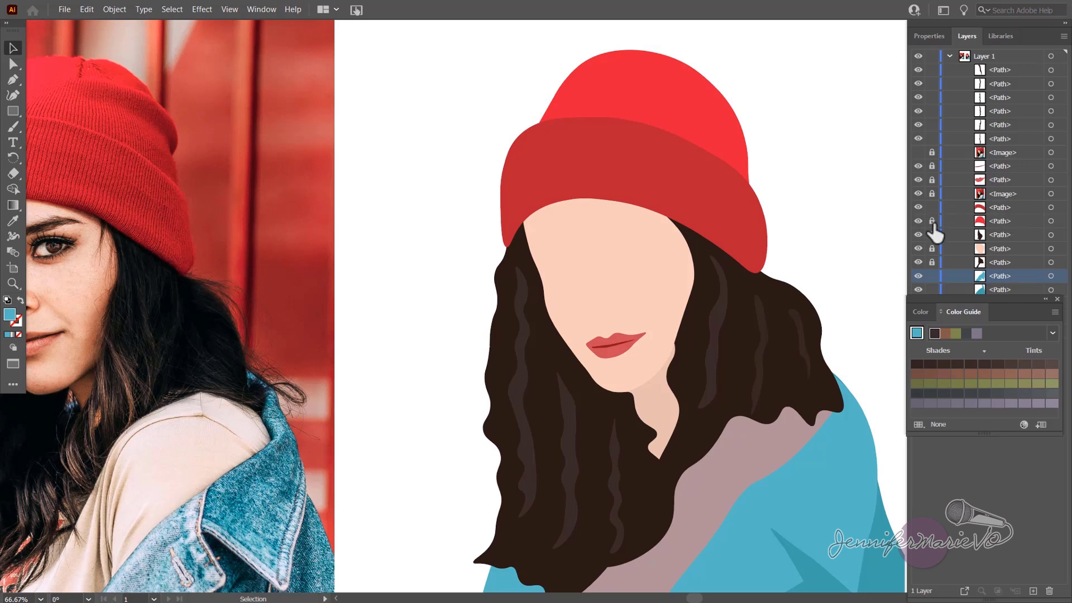
click(987, 206)
click(575, 191)
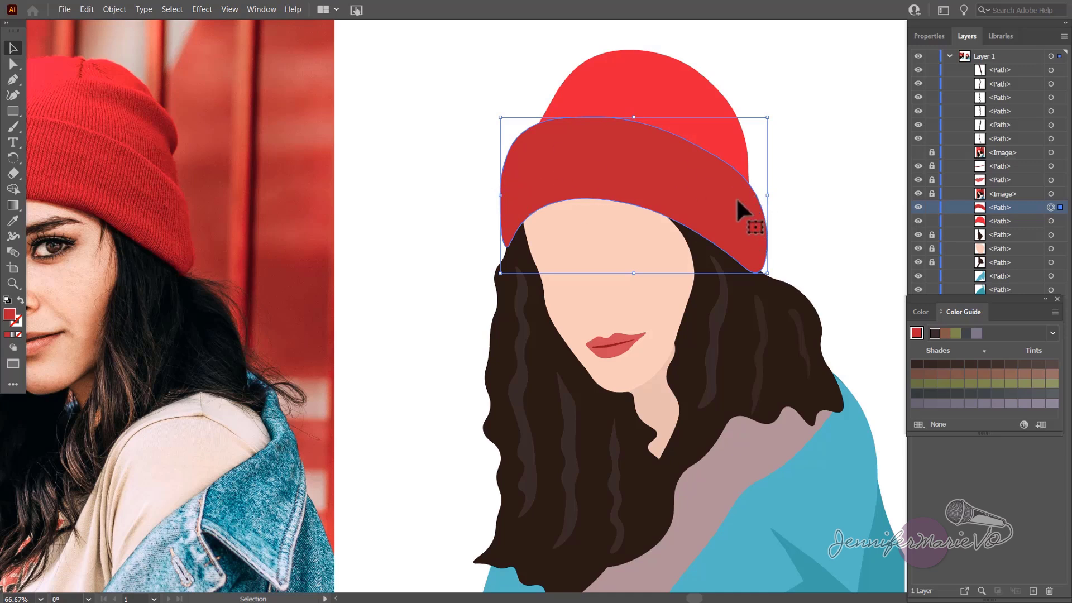
click(932, 208)
click(698, 189)
Apply a Roughen effect to the beanie's dark red cuff with an absolute size of 7 pt, detail 79 and corner points
click(202, 10)
click(207, 12)
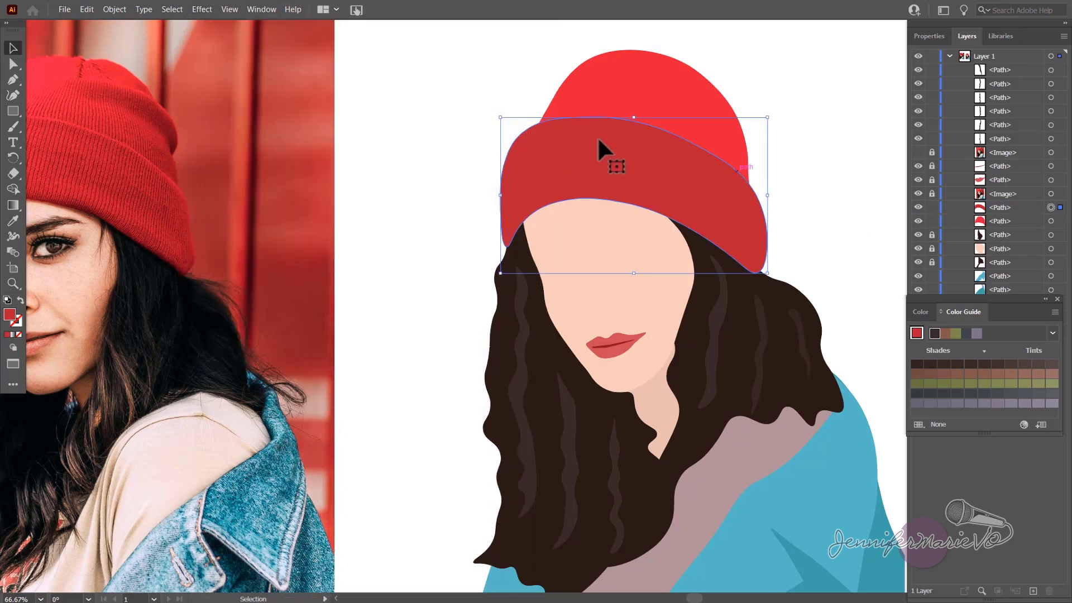
click(202, 10)
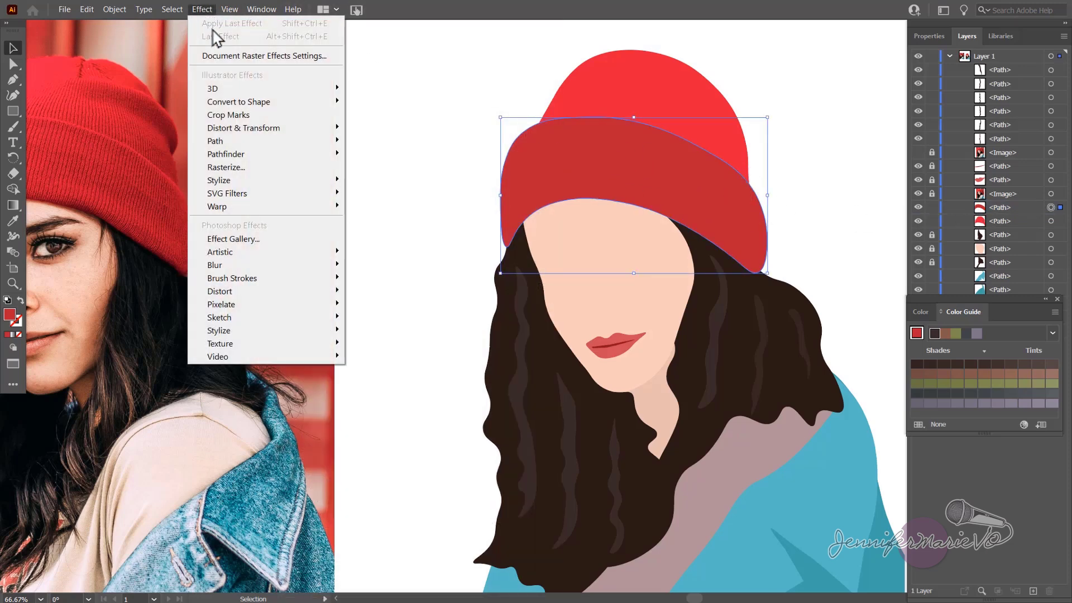
mouse_move(259, 129)
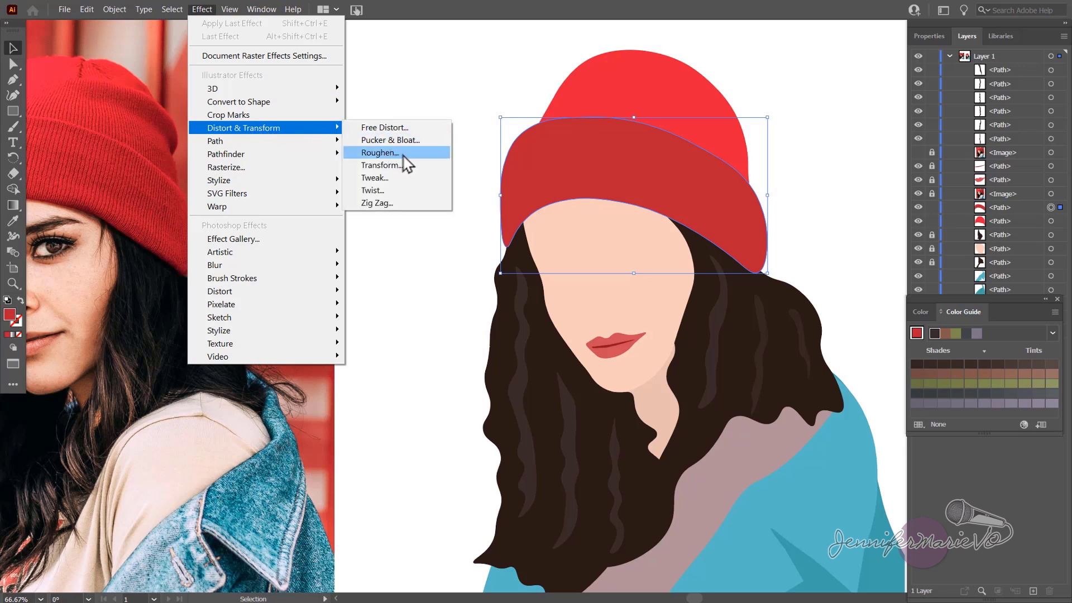
click(380, 152)
drag(758, 258, 255, 205)
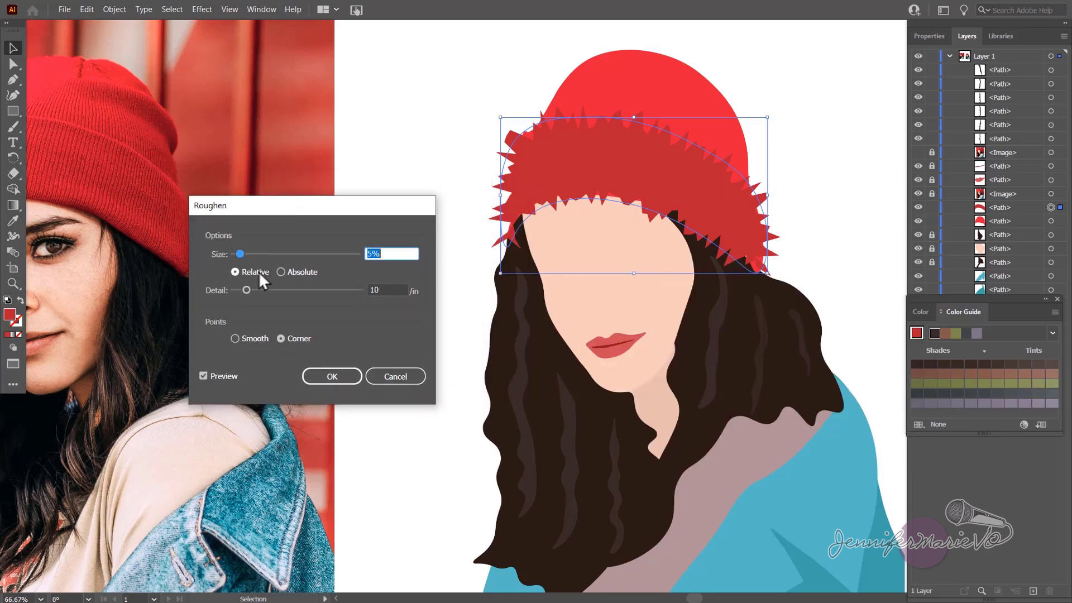
drag(240, 254, 318, 286)
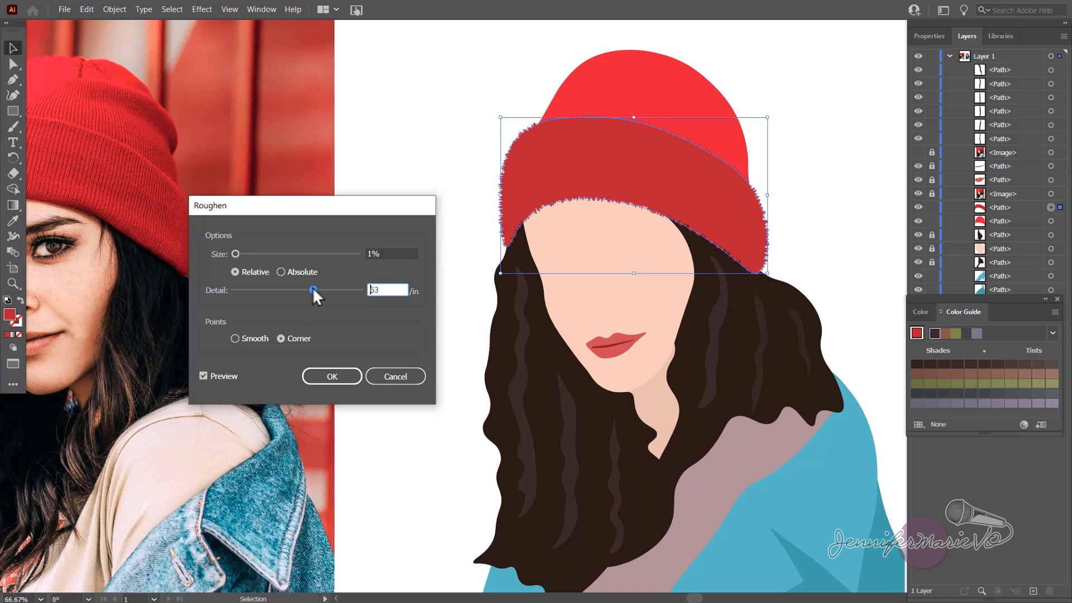
click(297, 272)
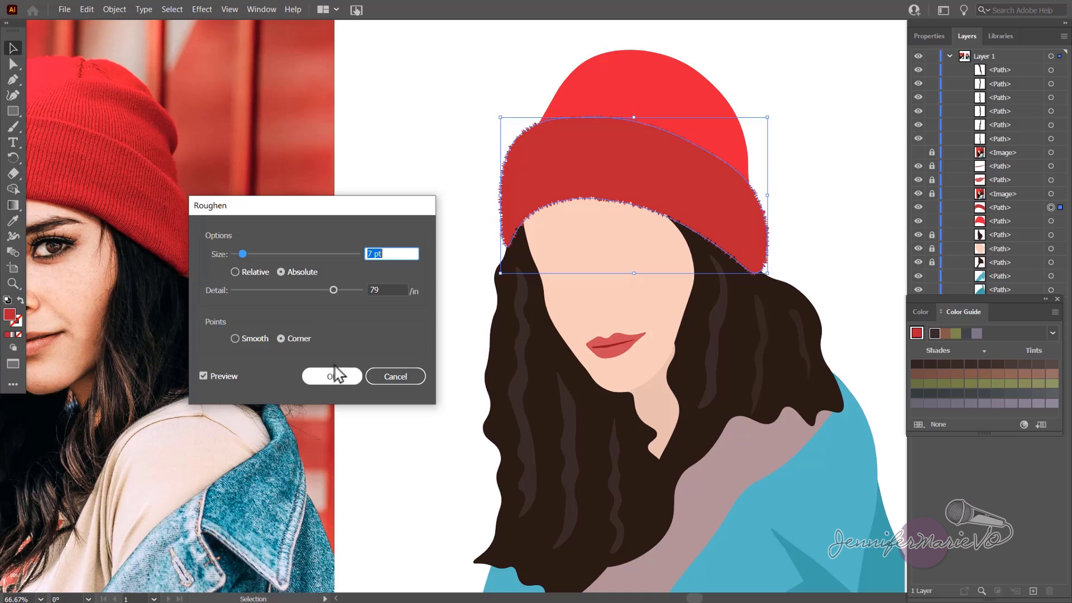
click(314, 377)
click(377, 172)
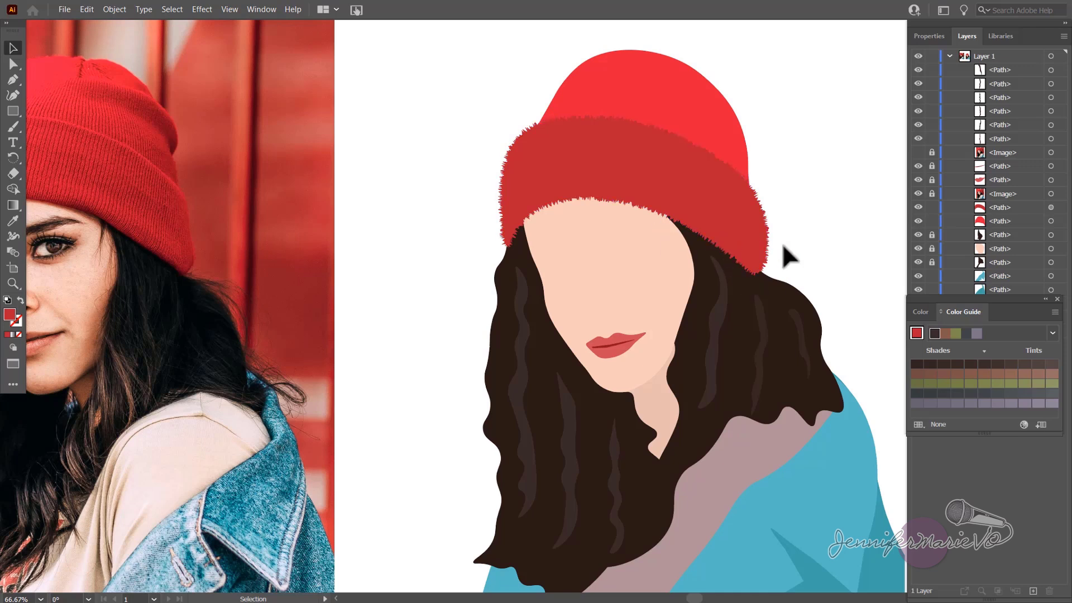
Select the light blue front panel of the jacket and open the Effect Gallery for it
scroll(782, 380, down, 3)
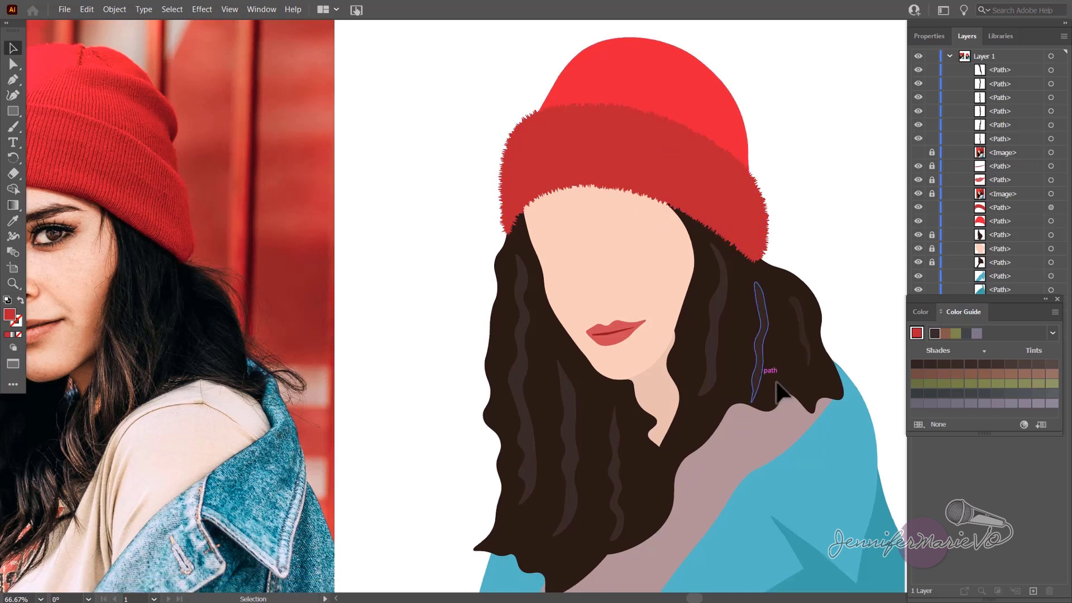
click(830, 417)
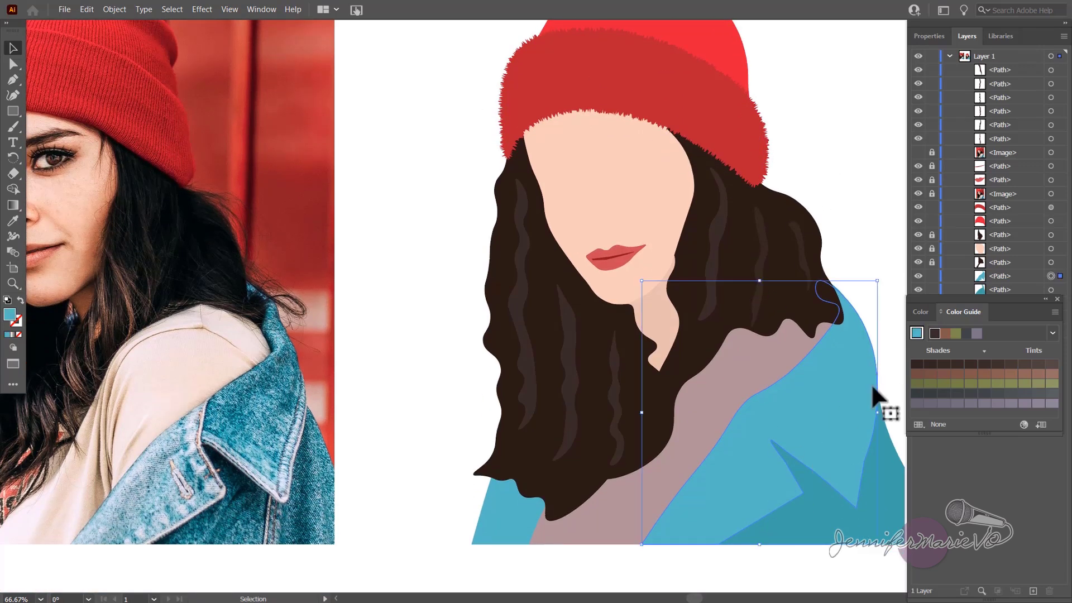
click(932, 277)
drag(951, 298, 951, 376)
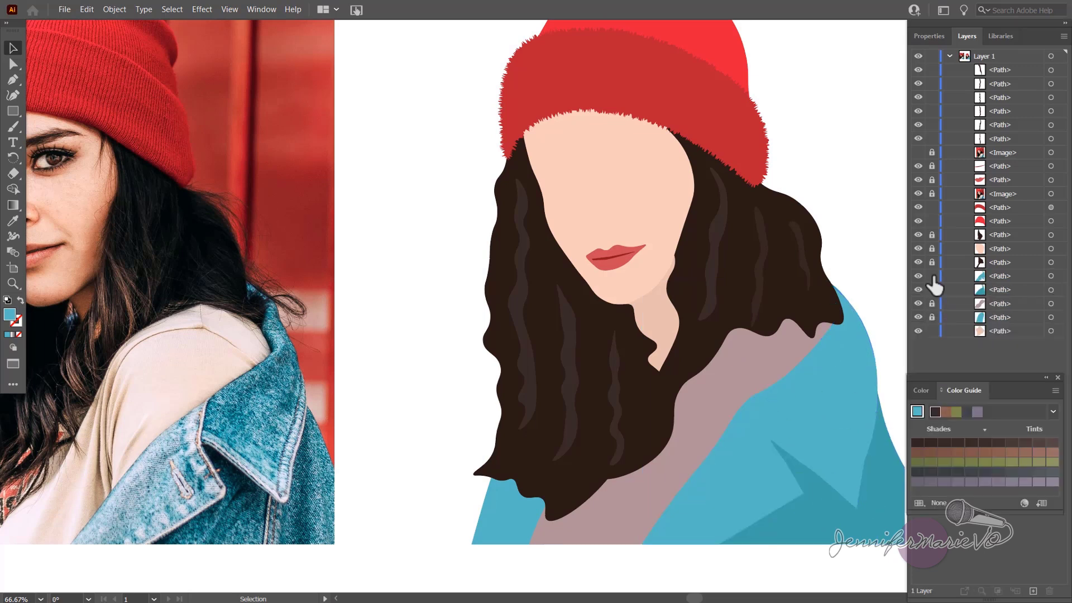
click(993, 276)
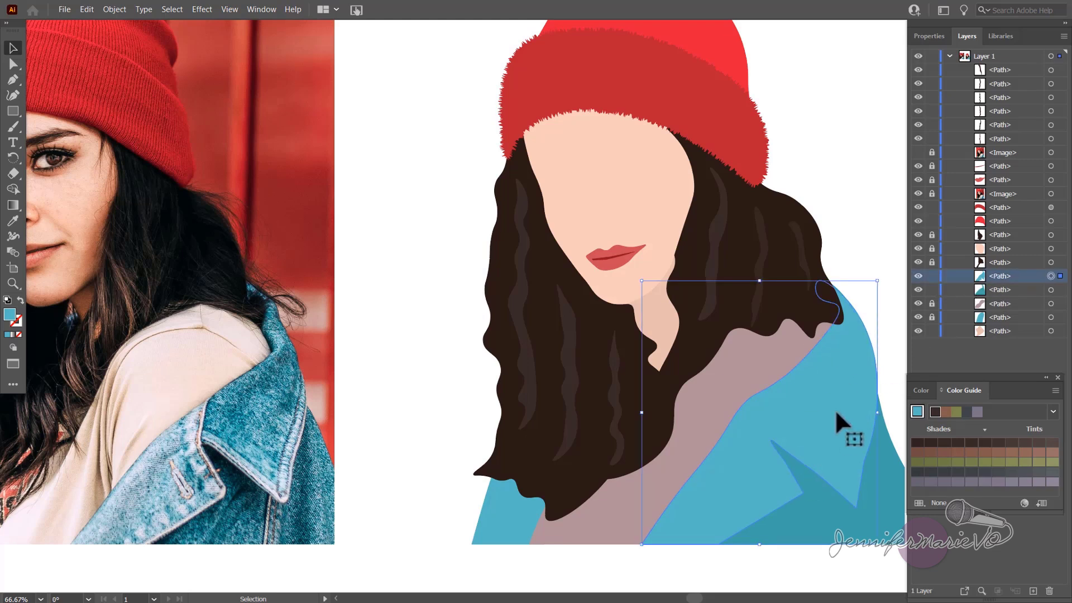
click(205, 10)
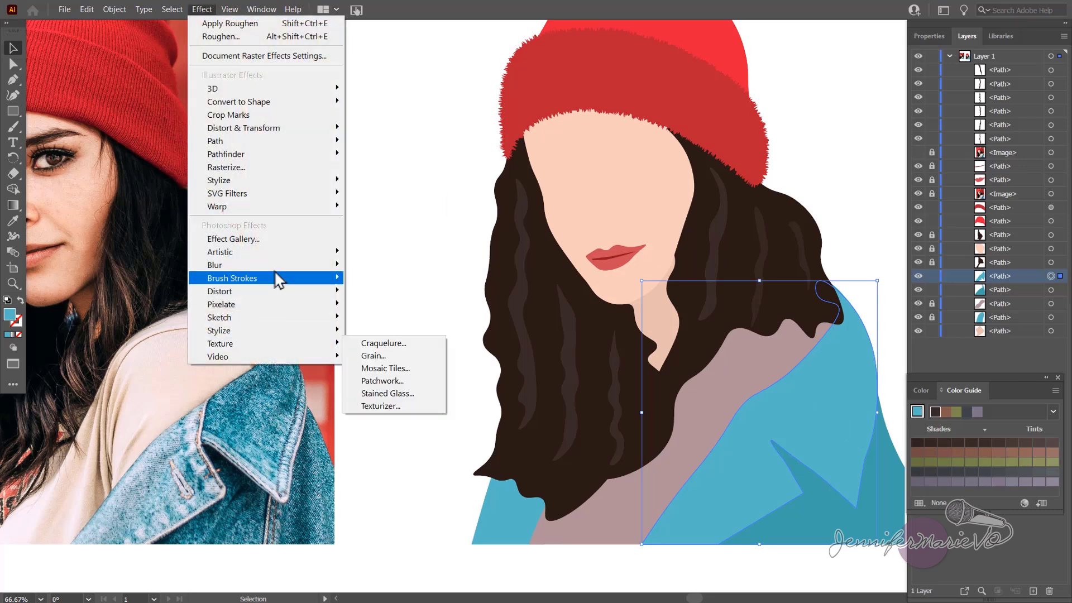
click(260, 240)
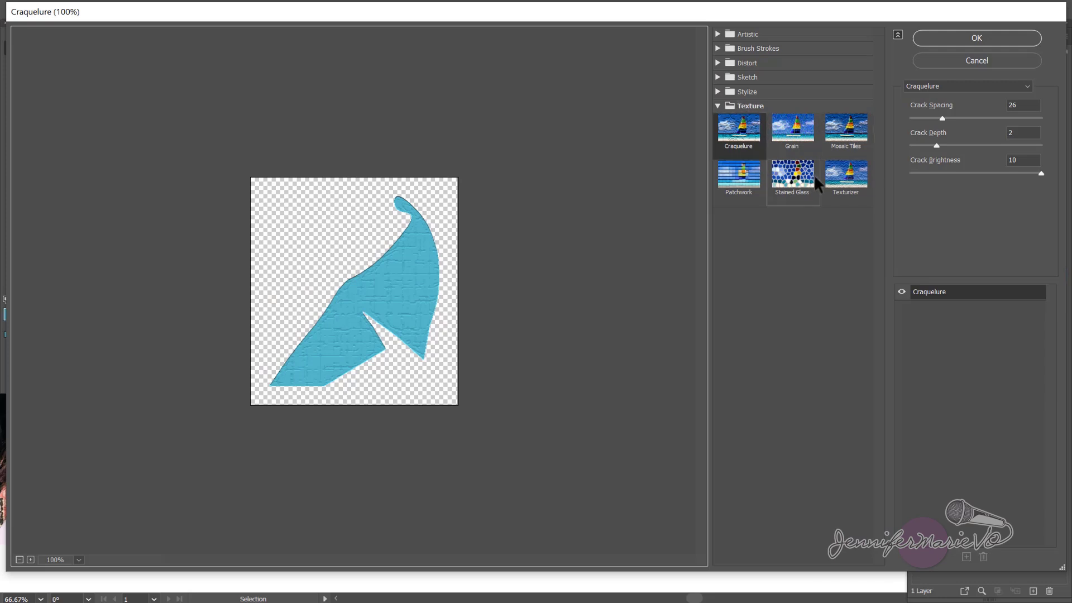
Preview the Texture filters on the jacket panel and choose Texturizer
click(843, 173)
click(836, 136)
click(801, 136)
click(749, 132)
click(748, 172)
click(780, 178)
click(846, 182)
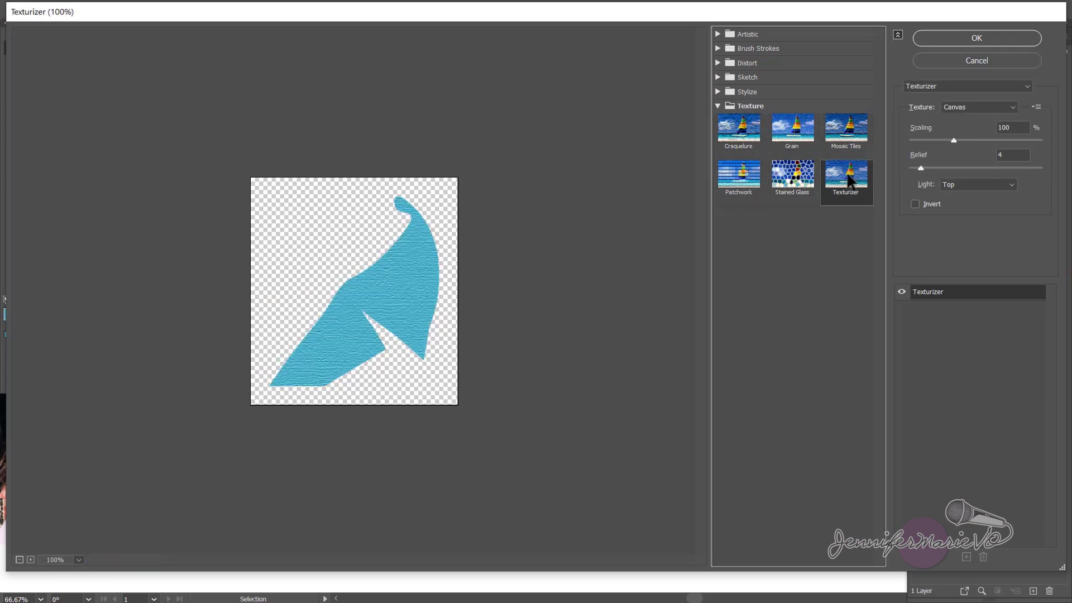
Compare the Texturizer textures, choose Burlap, lower its scaling and relief, and apply it to the jacket panel
click(957, 107)
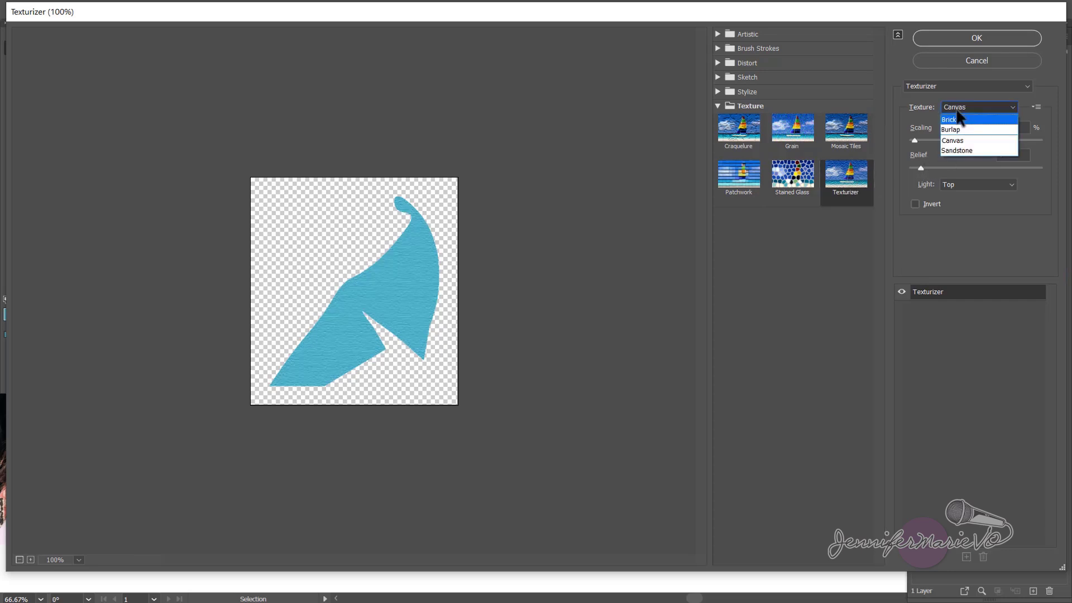
click(957, 120)
click(960, 108)
click(960, 130)
click(963, 107)
click(963, 139)
click(963, 106)
click(966, 147)
click(966, 107)
click(964, 130)
drag(921, 168, 918, 168)
mouse_move(915, 140)
mouse_down()
mouse_move(1037, 143)
mouse_move(910, 141)
mouse_up()
drag(918, 168, 910, 168)
click(957, 37)
click(860, 153)
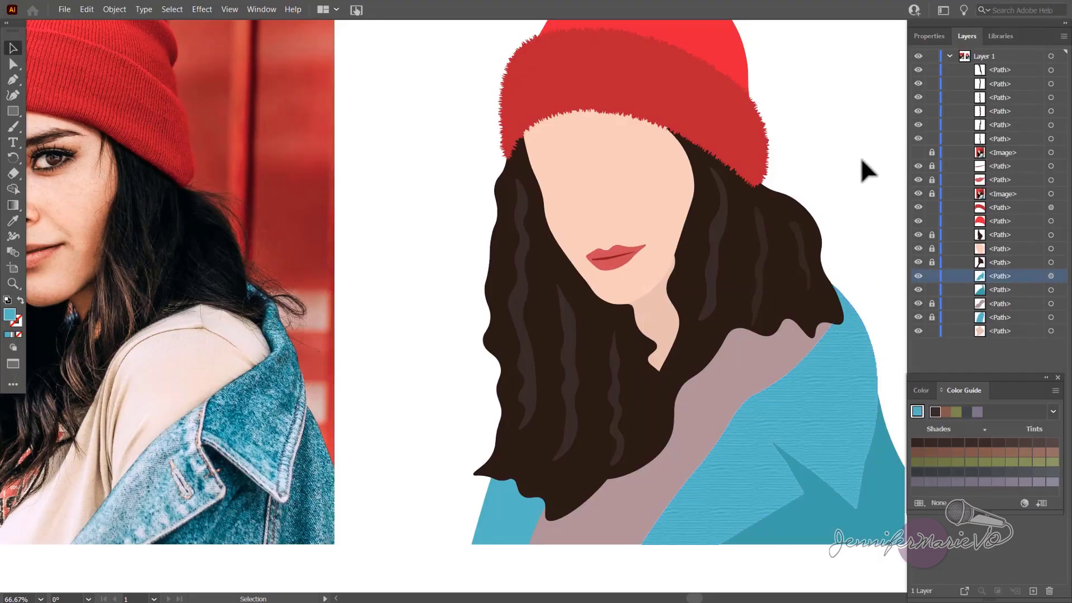
Add a Multiply drop shadow to the textured jacket panel at 75% opacity with a 6 pt X offset and a reduced Y offset
key(ctrl+minus)
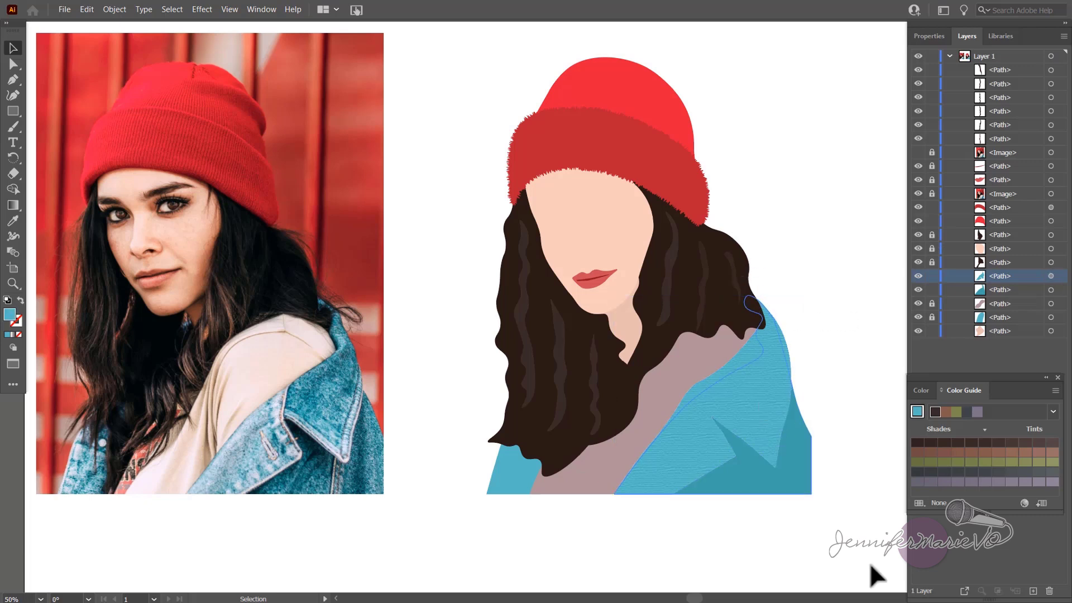
click(755, 395)
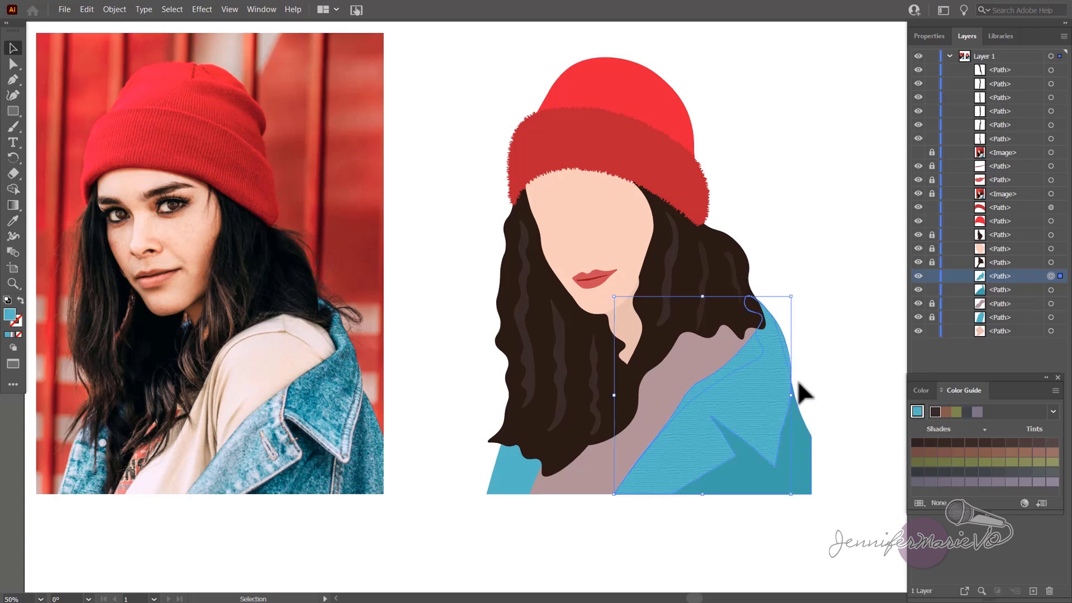
click(202, 9)
mouse_move(230, 181)
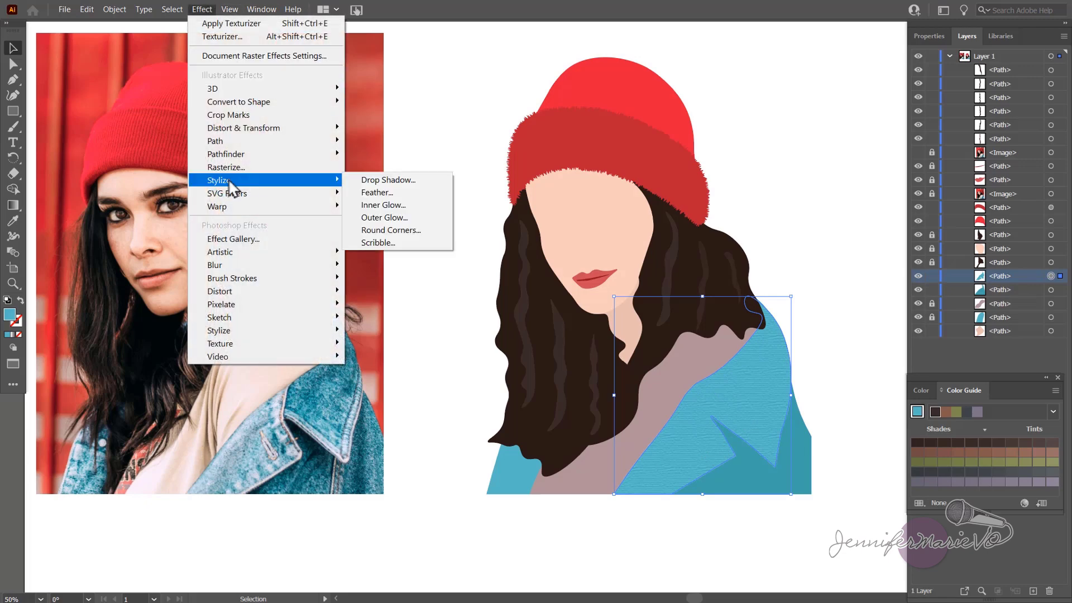
click(407, 182)
click(238, 241)
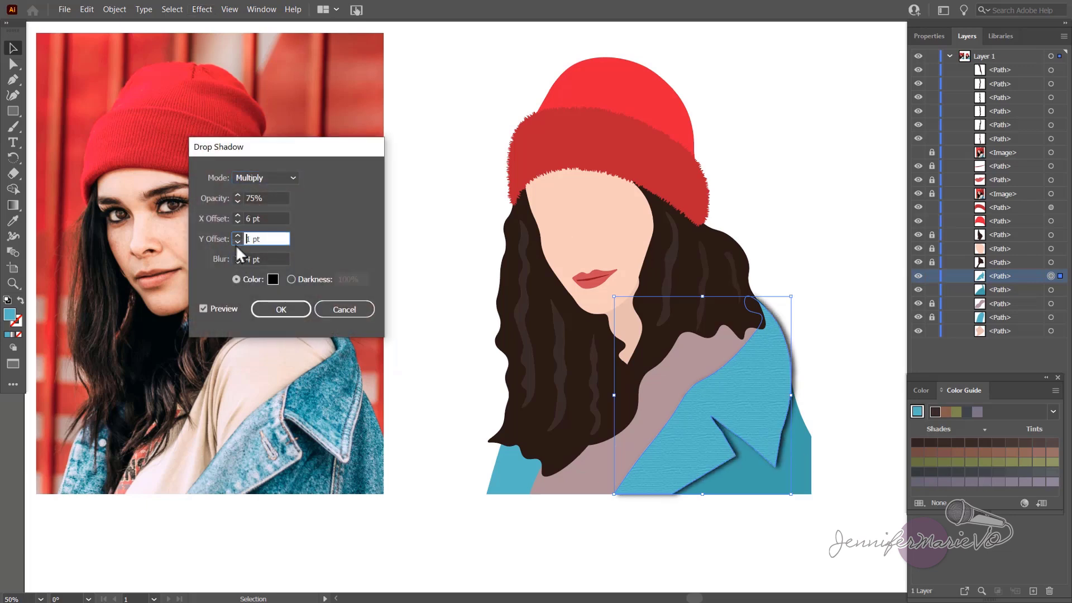
click(237, 243)
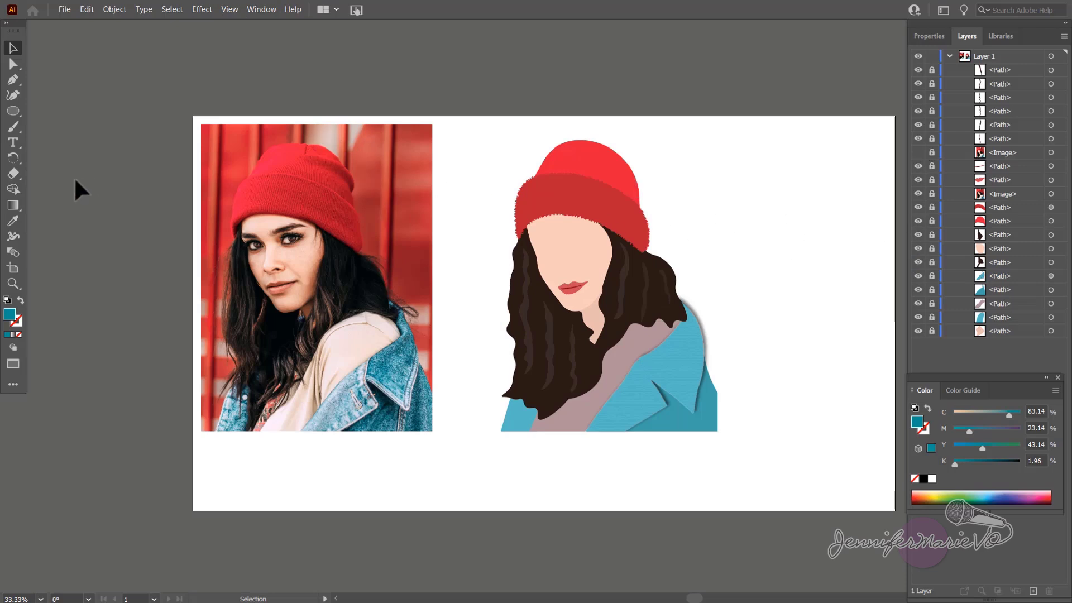
Draw a teal background square around the portrait and move it beneath all the other shapes in the layer
click(13, 113)
right_click(12, 112)
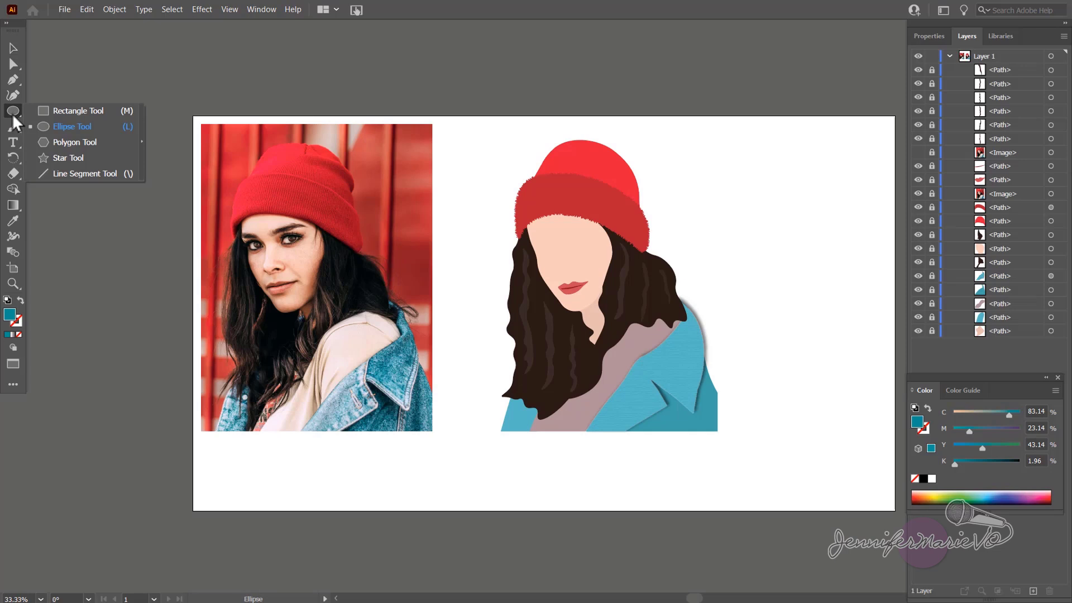
click(98, 109)
drag(479, 130, 746, 433)
drag(999, 72, 1005, 354)
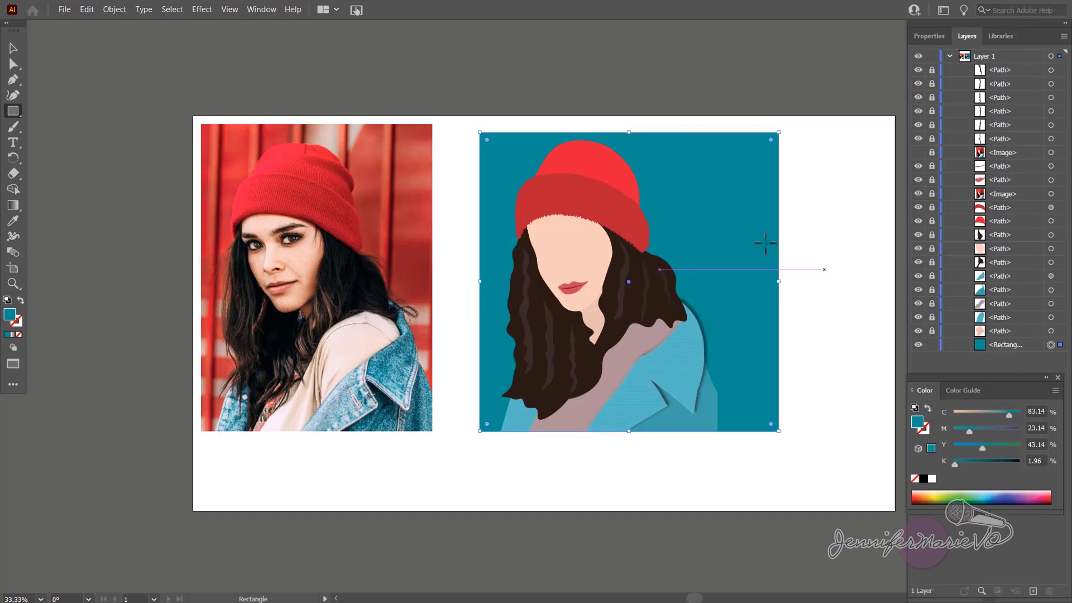
Hide the reference photo and shift the teal square so the portrait sits centered on it
click(918, 194)
click(13, 48)
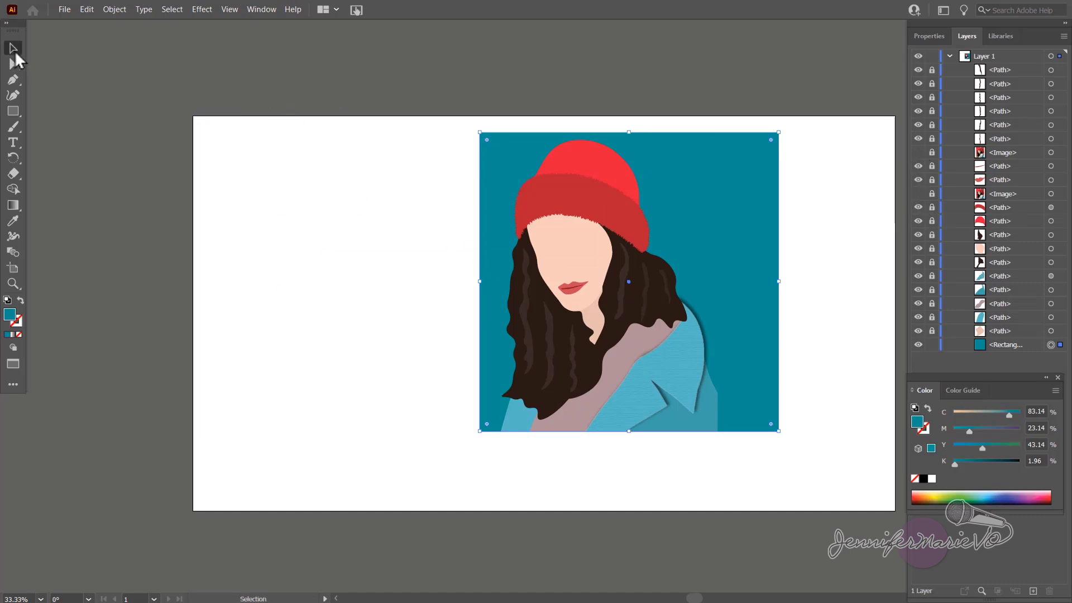
mouse_move(687, 216)
mouse_down()
mouse_move(670, 222)
mouse_move(682, 230)
mouse_move(686, 220)
mouse_up()
click(791, 263)
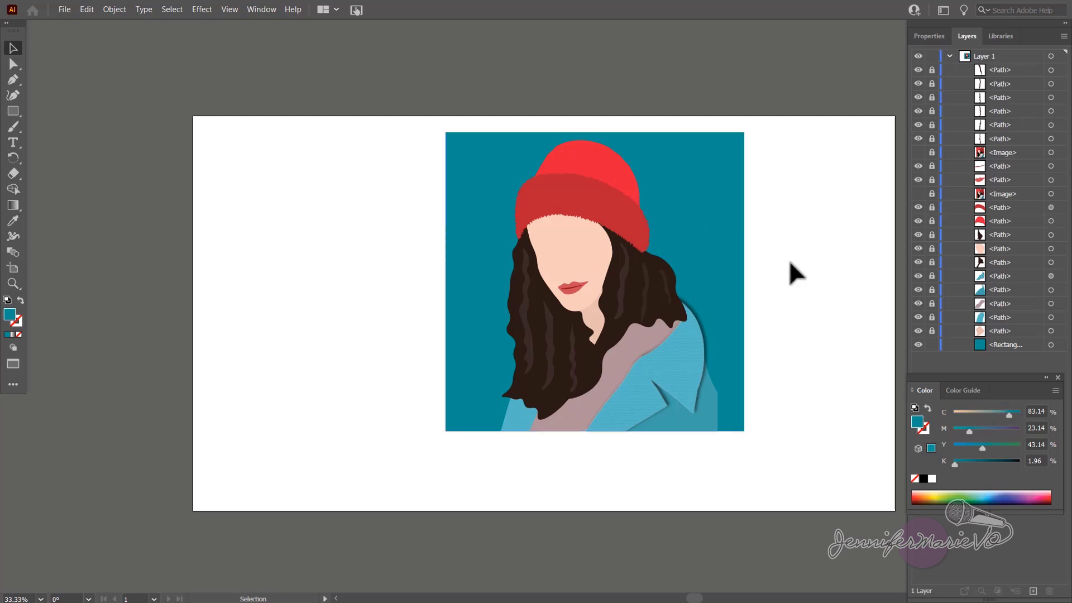
Recolor the background square to a pale mint green
click(743, 247)
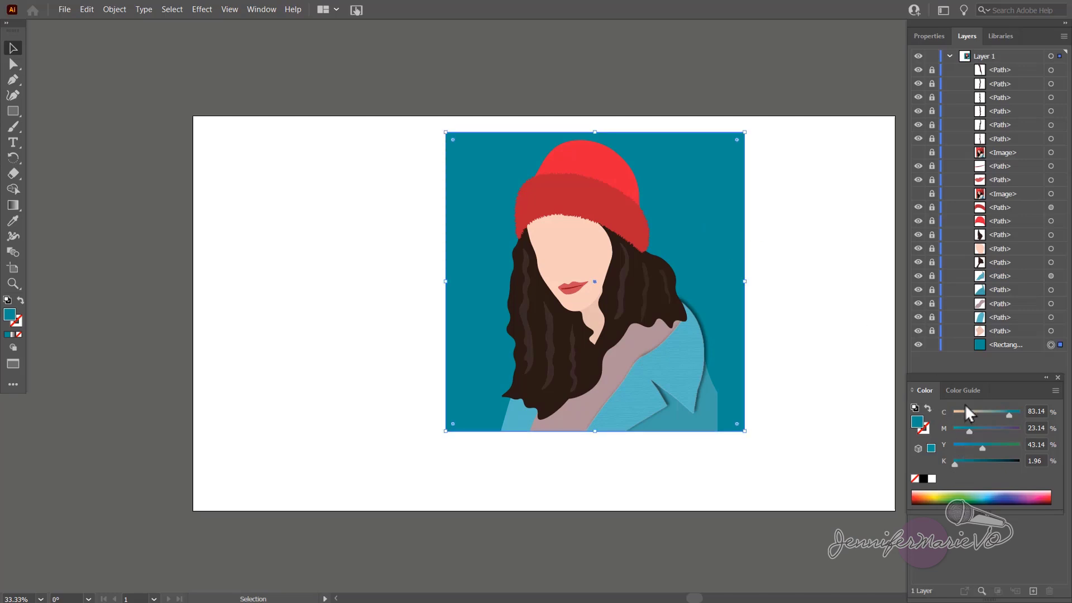
mouse_move(961, 491)
mouse_down()
mouse_move(970, 492)
mouse_move(957, 491)
mouse_up()
click(946, 391)
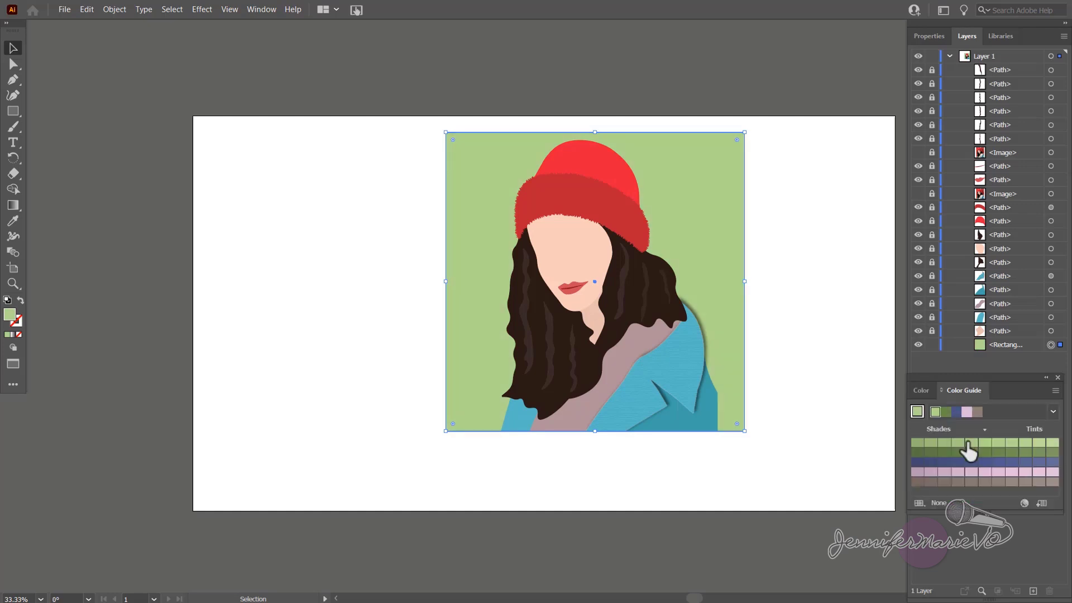
key(ctrl+z)
click(370, 227)
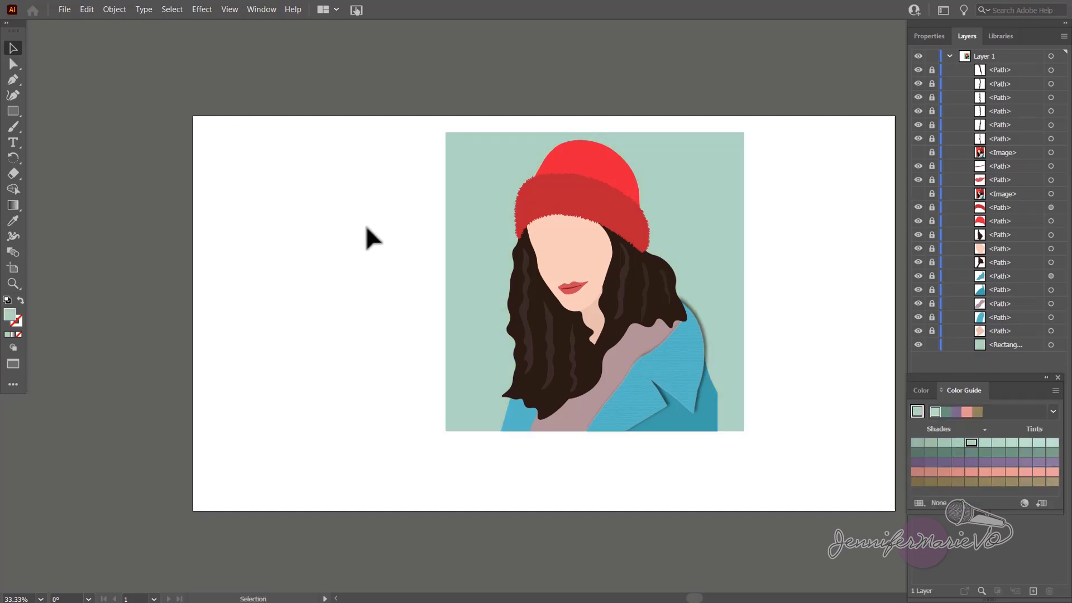
click(65, 9)
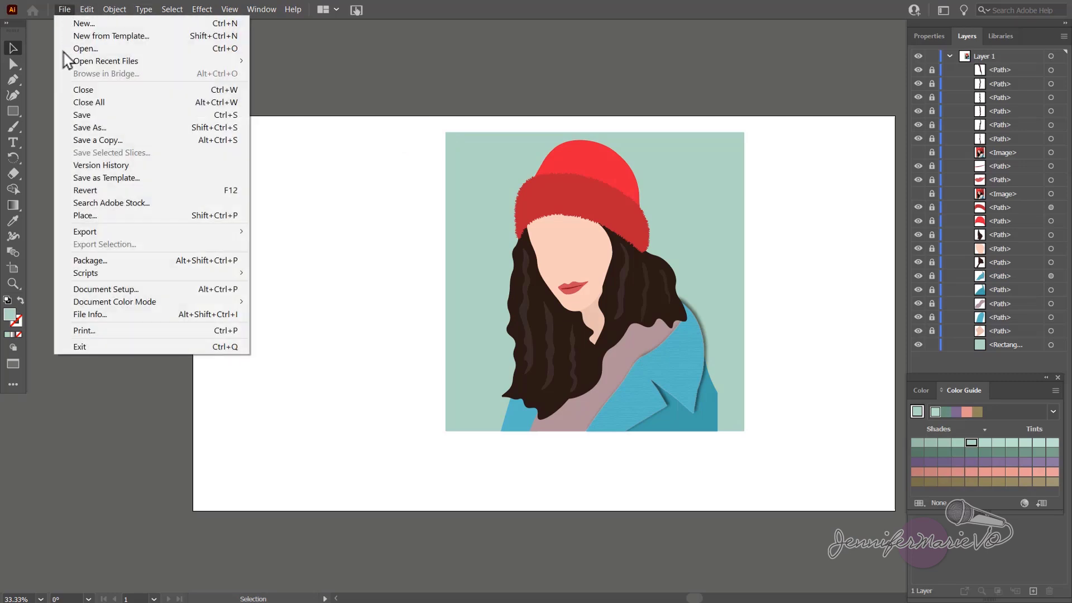
mouse_move(108, 230)
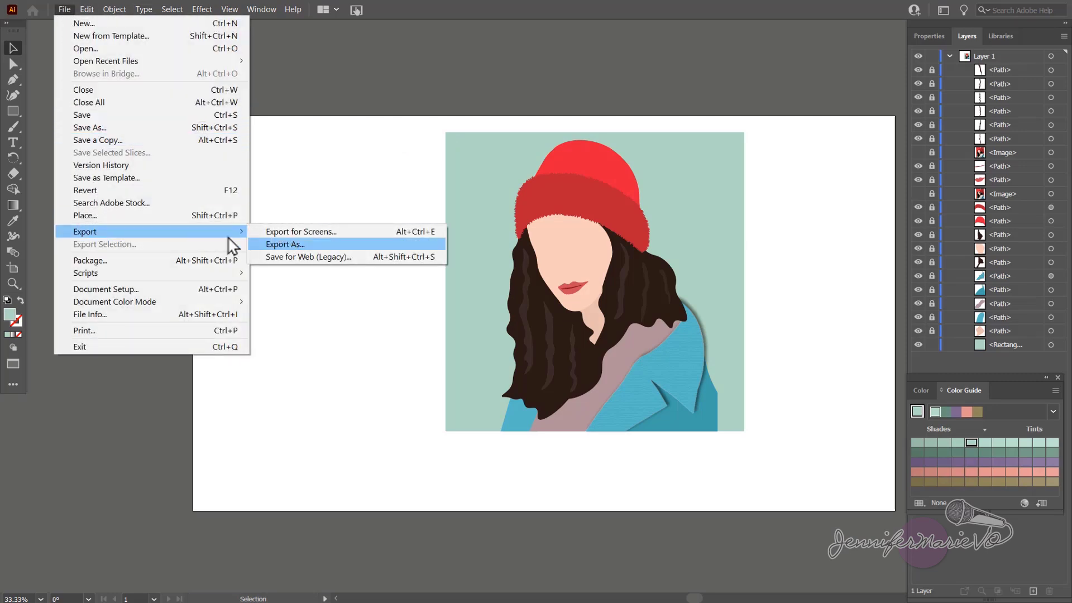
click(297, 245)
click(304, 439)
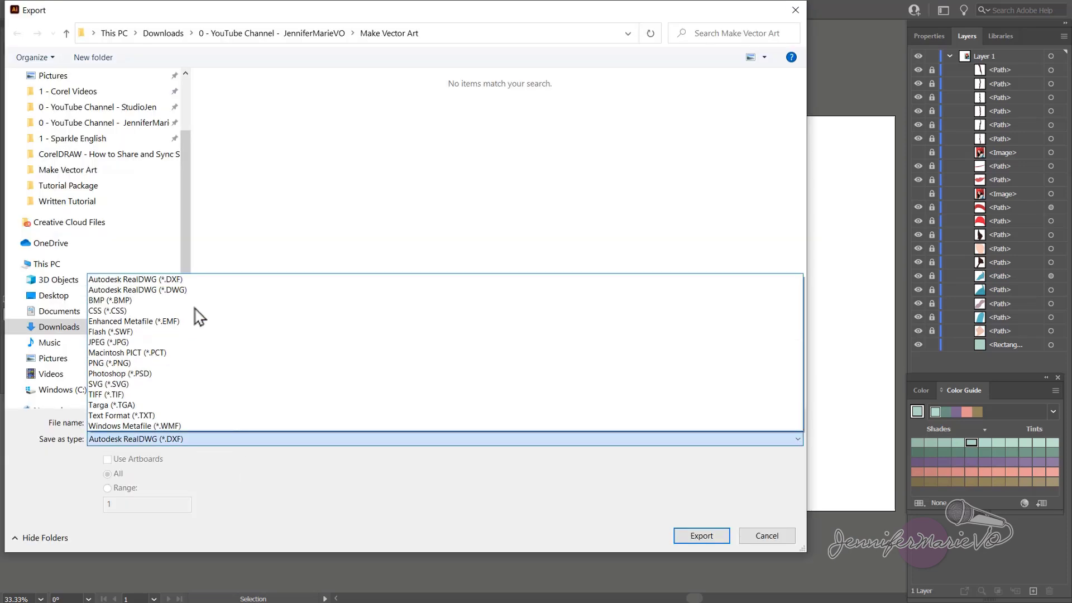
click(141, 364)
click(694, 536)
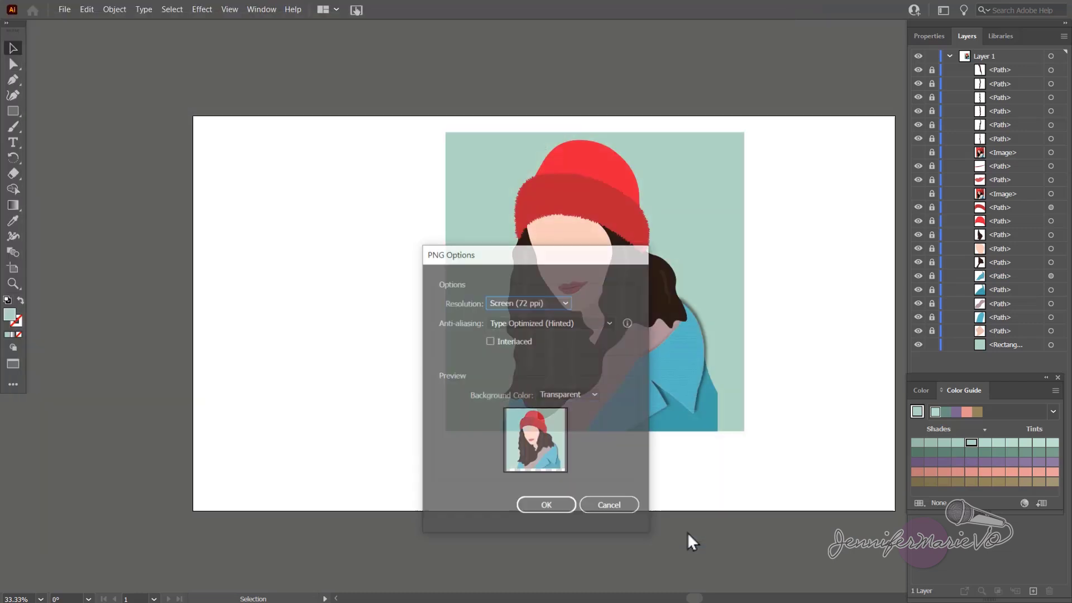
click(587, 397)
click(558, 407)
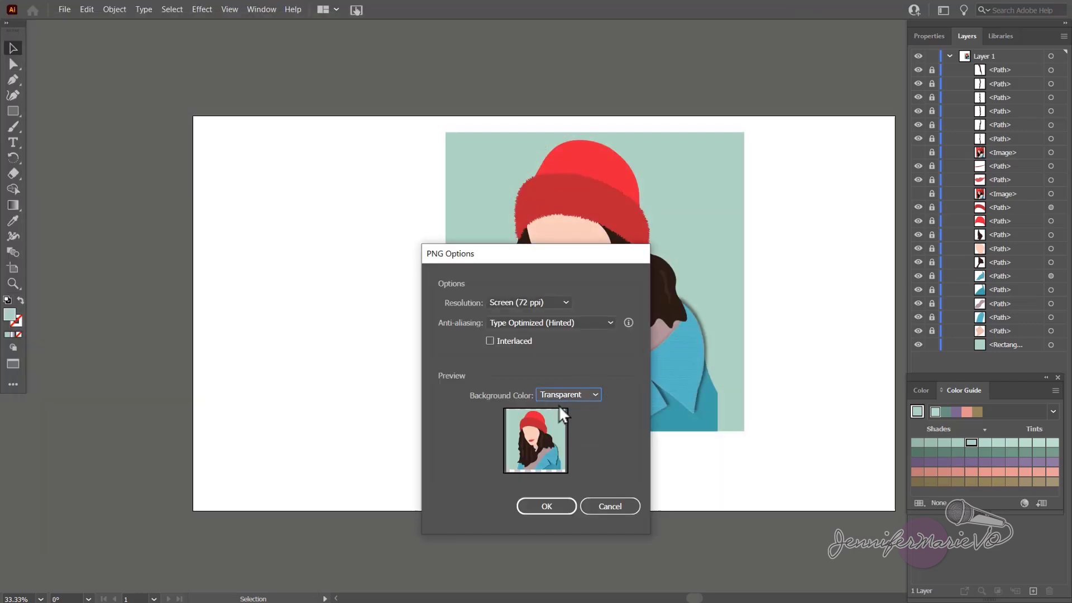
drag(556, 256, 424, 259)
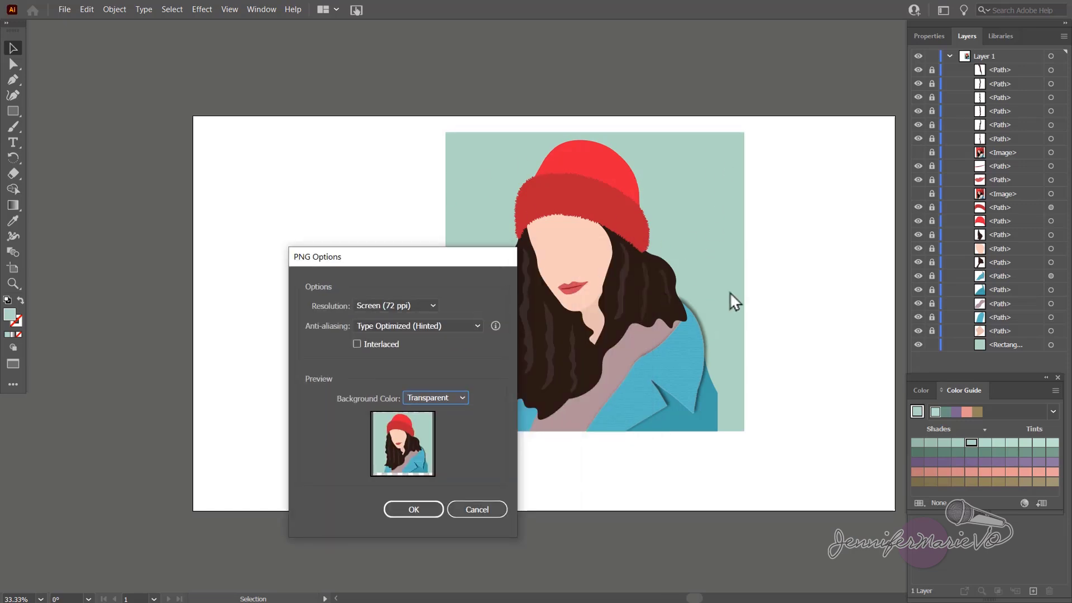
click(485, 510)
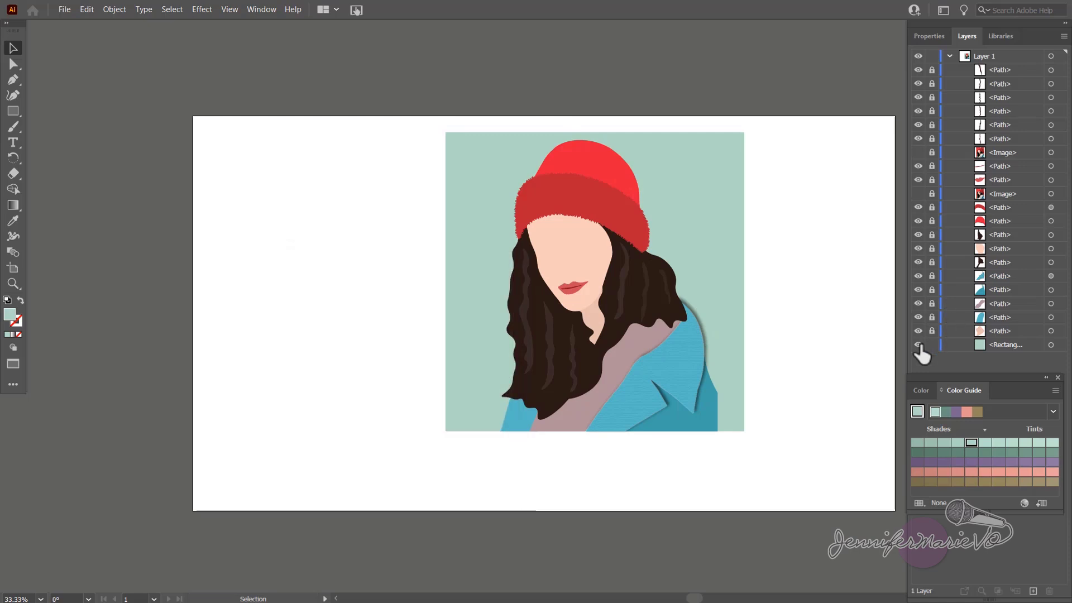
Hide the mint background square and export the artwork as a PNG file named "Female Flat Portrait - Transparent"
click(919, 345)
click(63, 9)
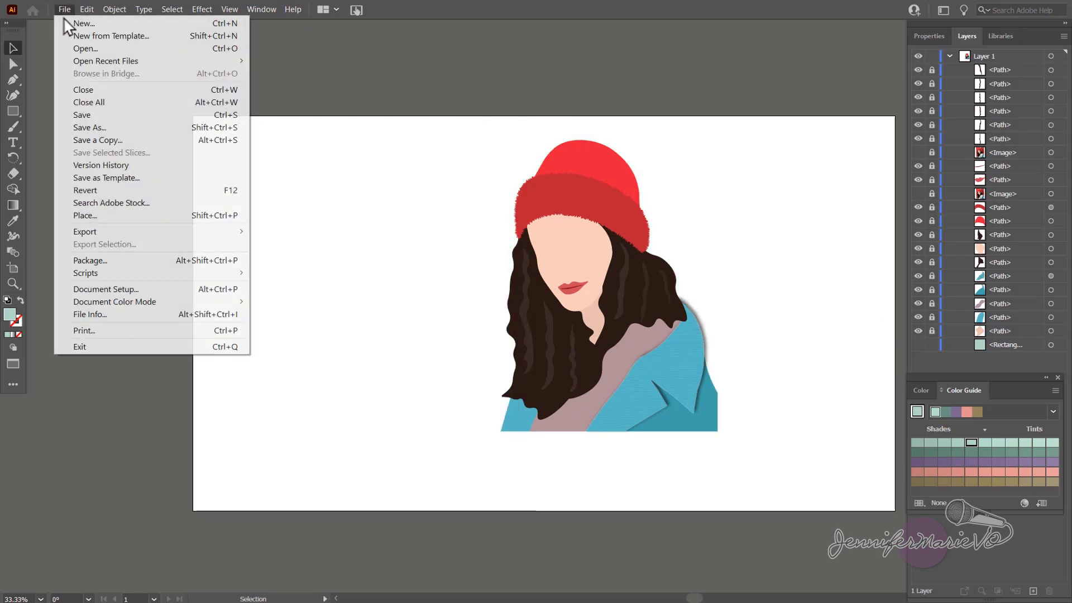
mouse_move(116, 235)
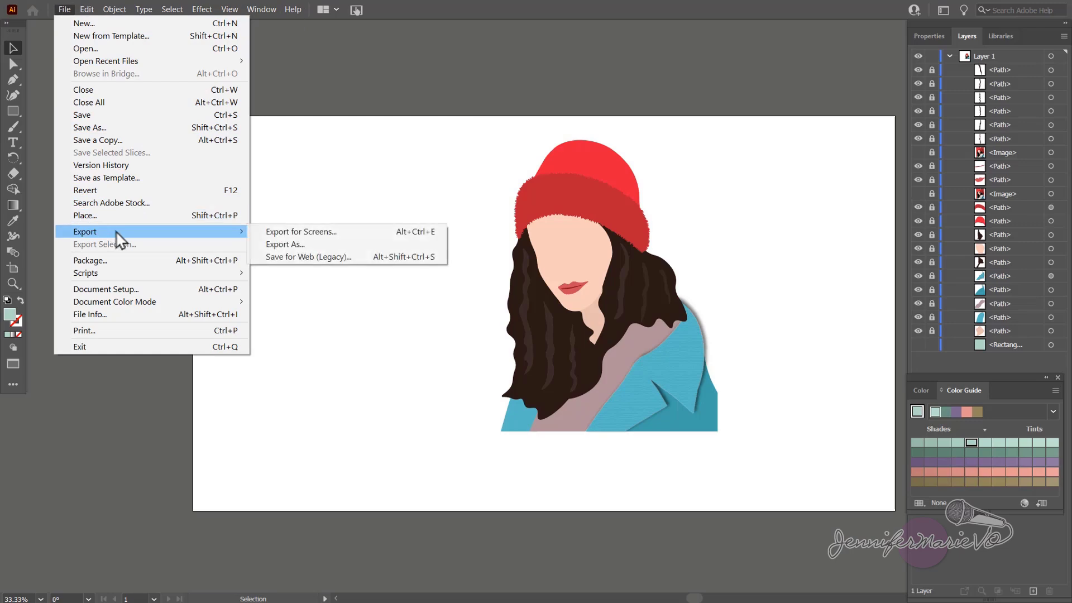
click(313, 246)
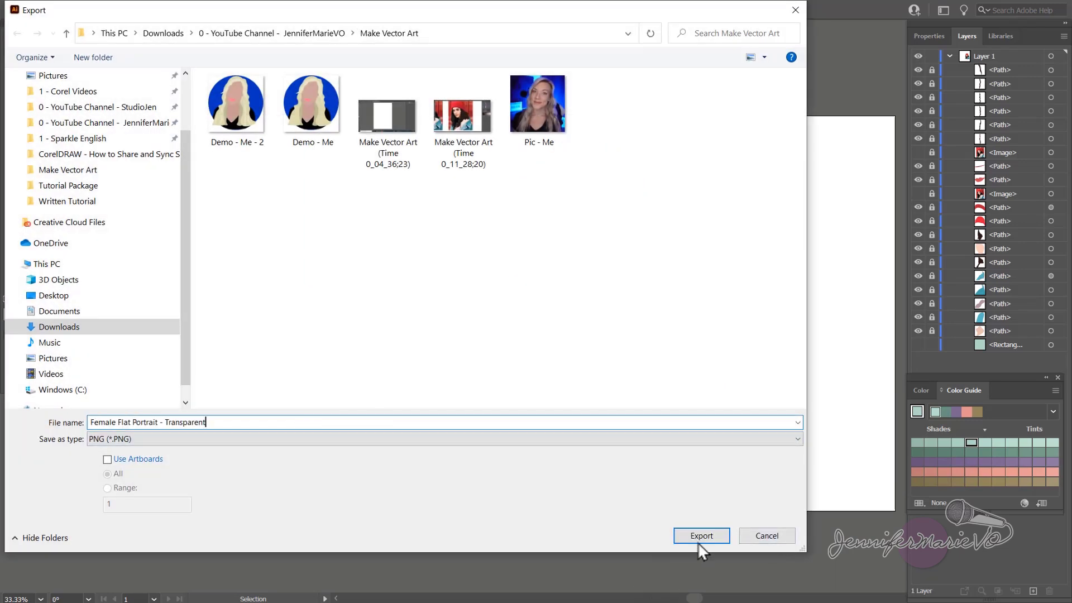
click(698, 540)
Preview the white and black background options, set the PNG background color to Transparent, and finish the export
click(436, 398)
click(445, 429)
click(441, 398)
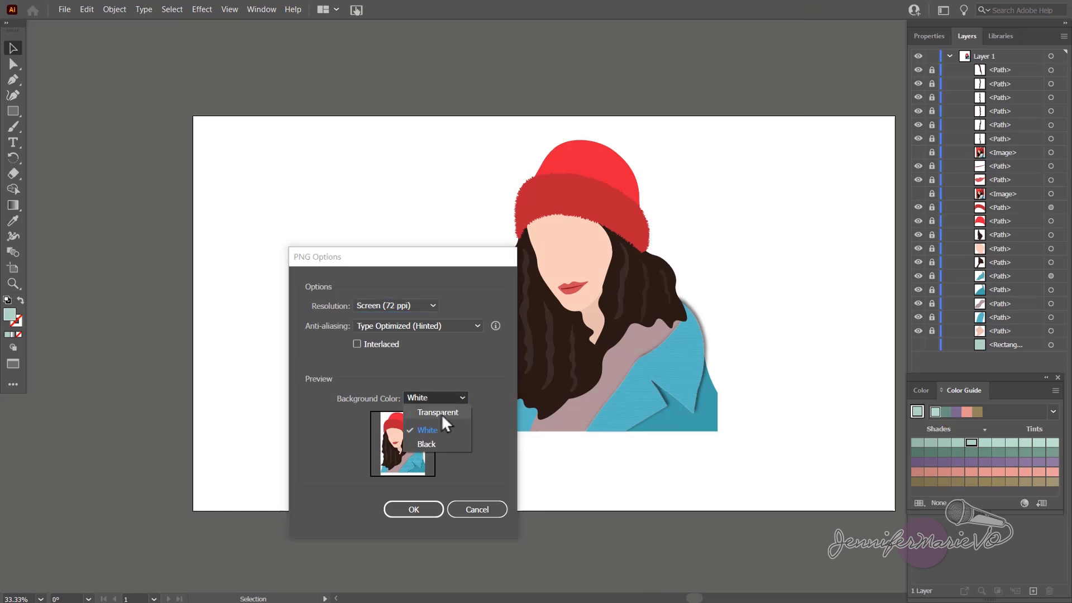
click(442, 443)
click(453, 398)
click(450, 411)
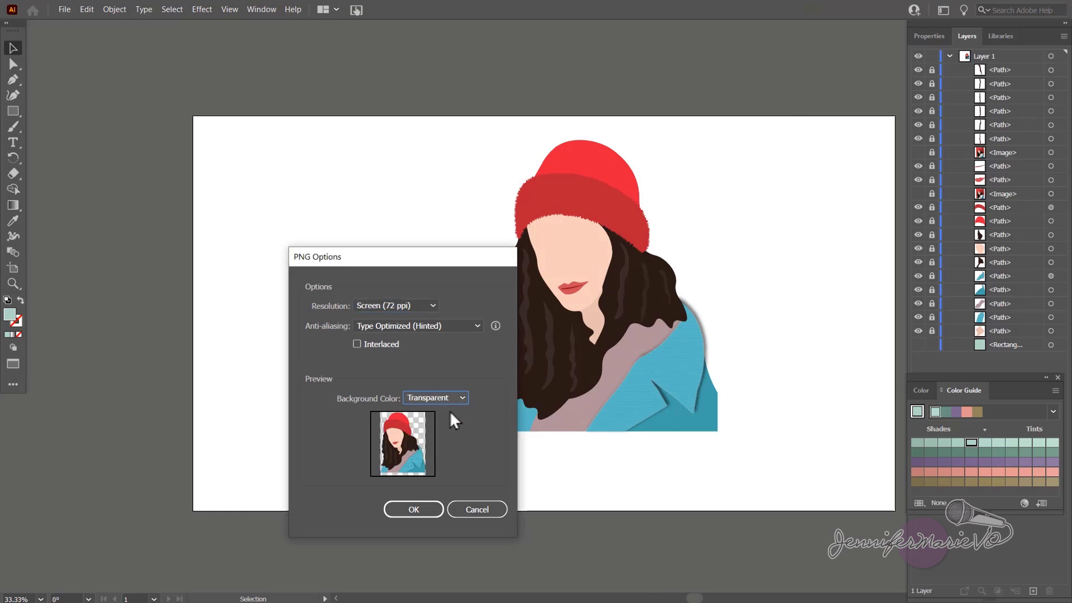
click(424, 509)
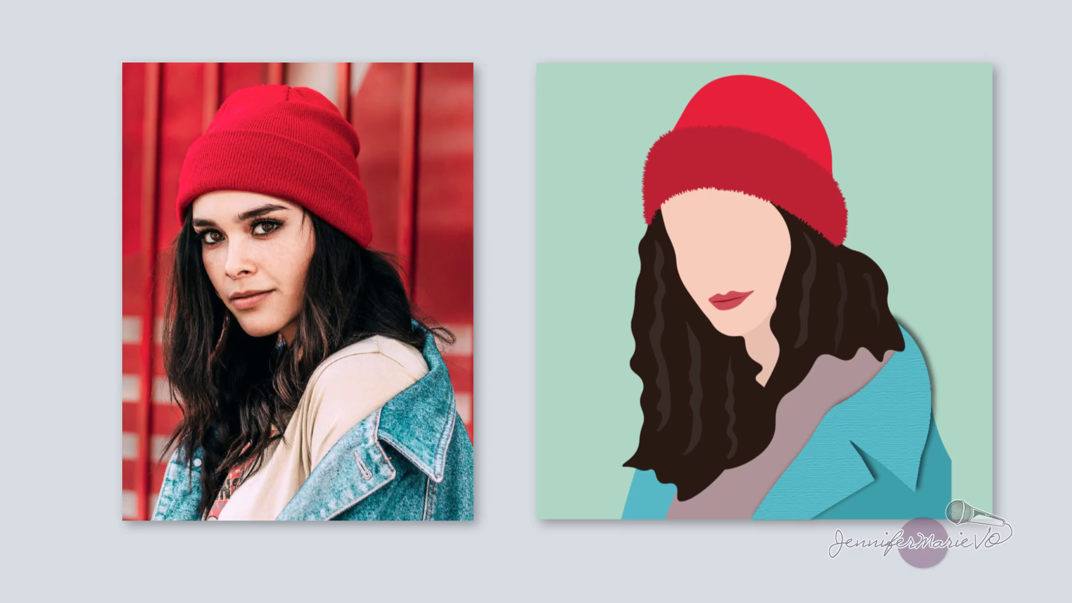